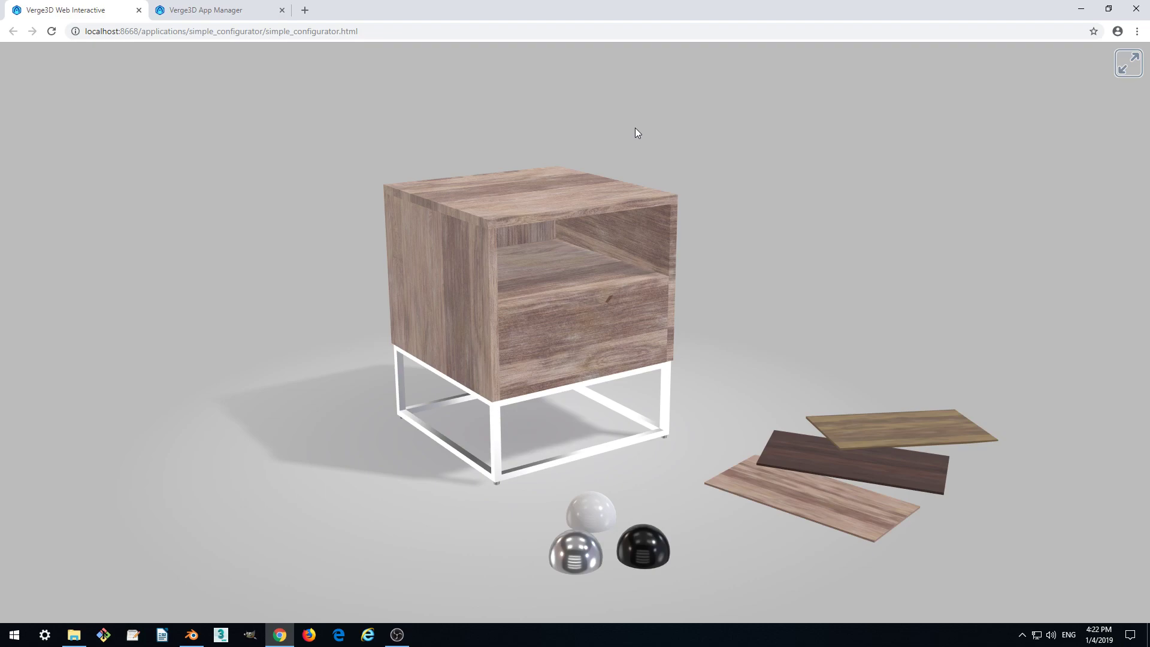
- Try the dark and light wood finishes on the nightstand in the finished configurator and open its drawer
{"action": "left_click_drag", "start_coordinate": [635, 127], "coordinate": [1005, 473]}
{"action": "left_click", "coordinate": [929, 441]}
{"action": "left_click", "coordinate": [885, 482]}
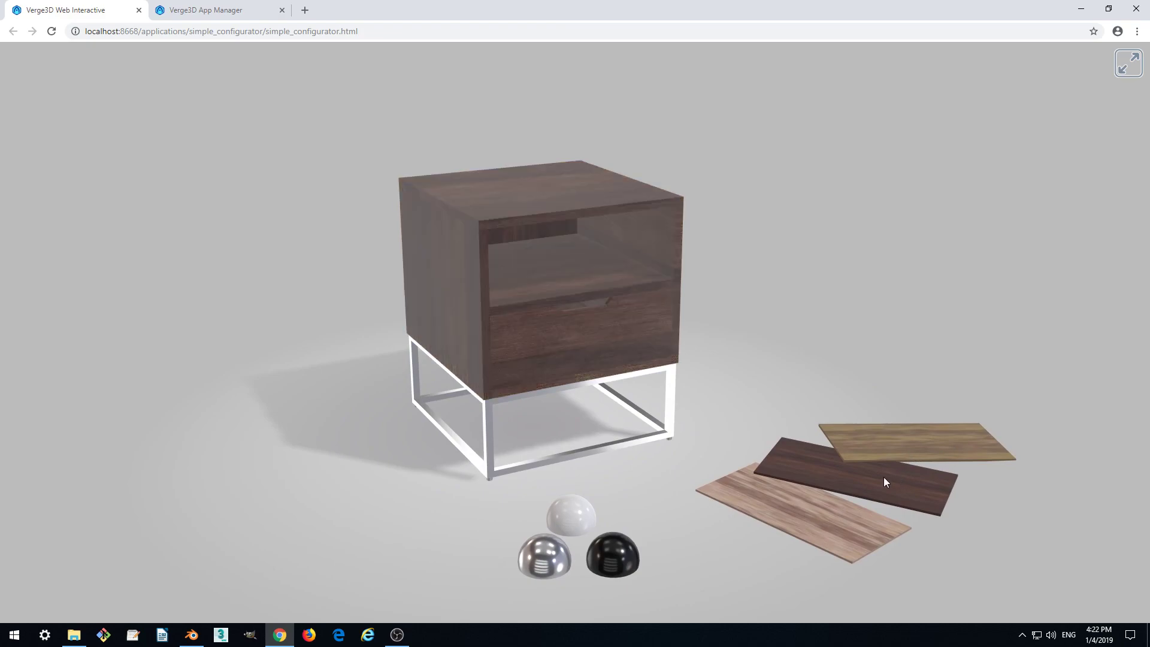
{"action": "left_click", "coordinate": [811, 508]}
{"action": "left_click", "coordinate": [616, 337]}
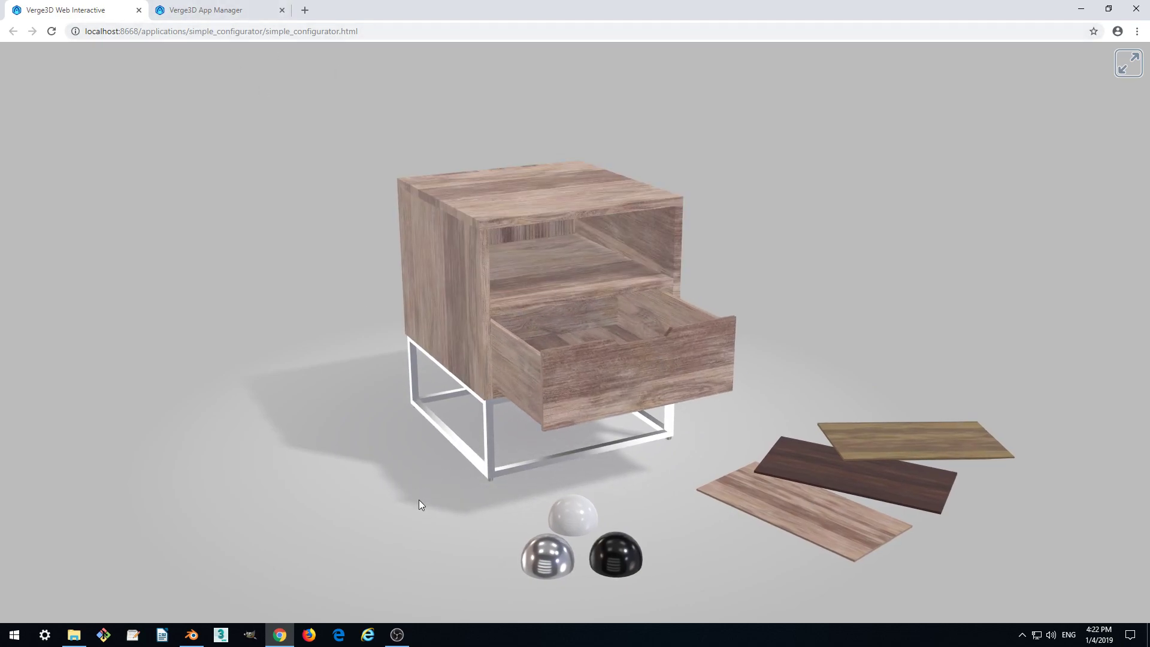
- Switch to Blender, preview the nightstand scene in the browser with Sneak Peek, and orbit around the untextured model
{"action": "left_click", "coordinate": [191, 637]}
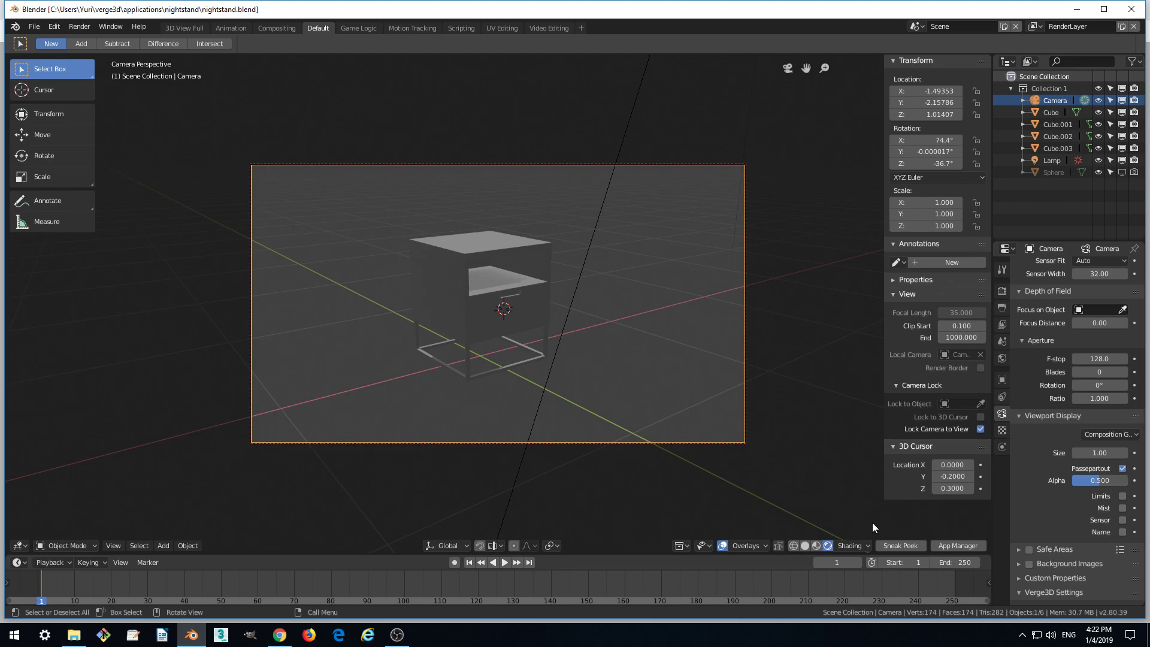
{"action": "left_click", "coordinate": [899, 546]}
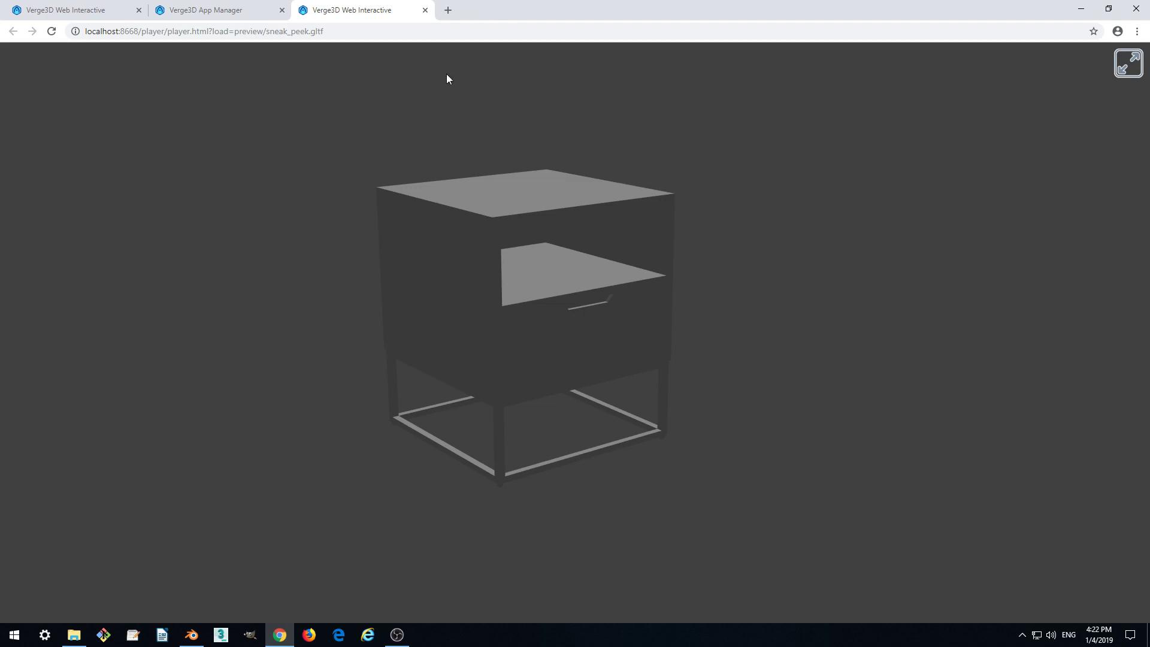
{"action": "mouse_move", "coordinate": [593, 361]}
{"action": "left_mouse_down"}
{"action": "mouse_move", "coordinate": [635, 359]}
{"action": "mouse_move", "coordinate": [598, 344]}
{"action": "left_mouse_up"}
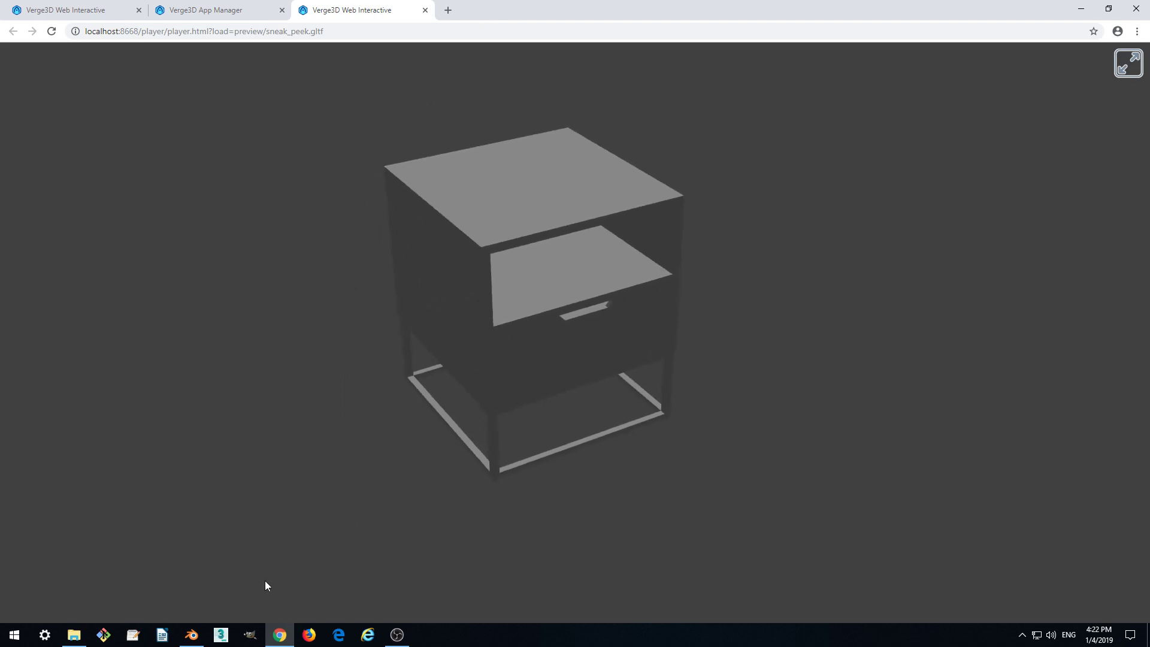
- Return to Blender, turn off Lock Camera to View, and leave the camera perspective
{"action": "left_click", "coordinate": [191, 634]}
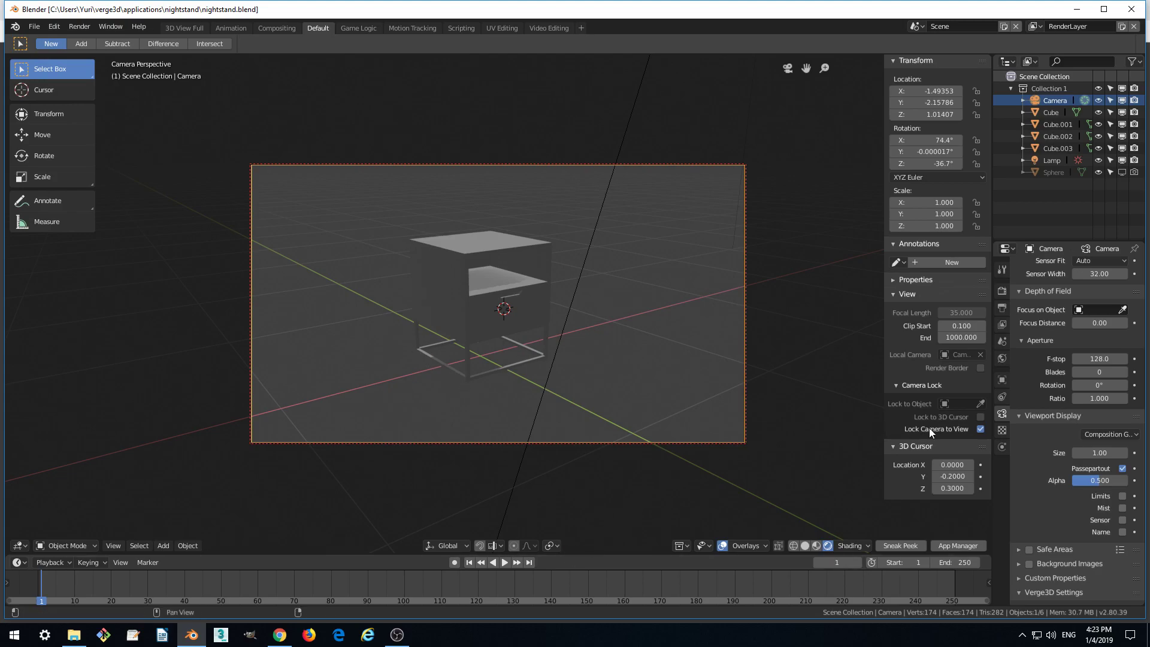
{"action": "left_click", "coordinate": [980, 429]}
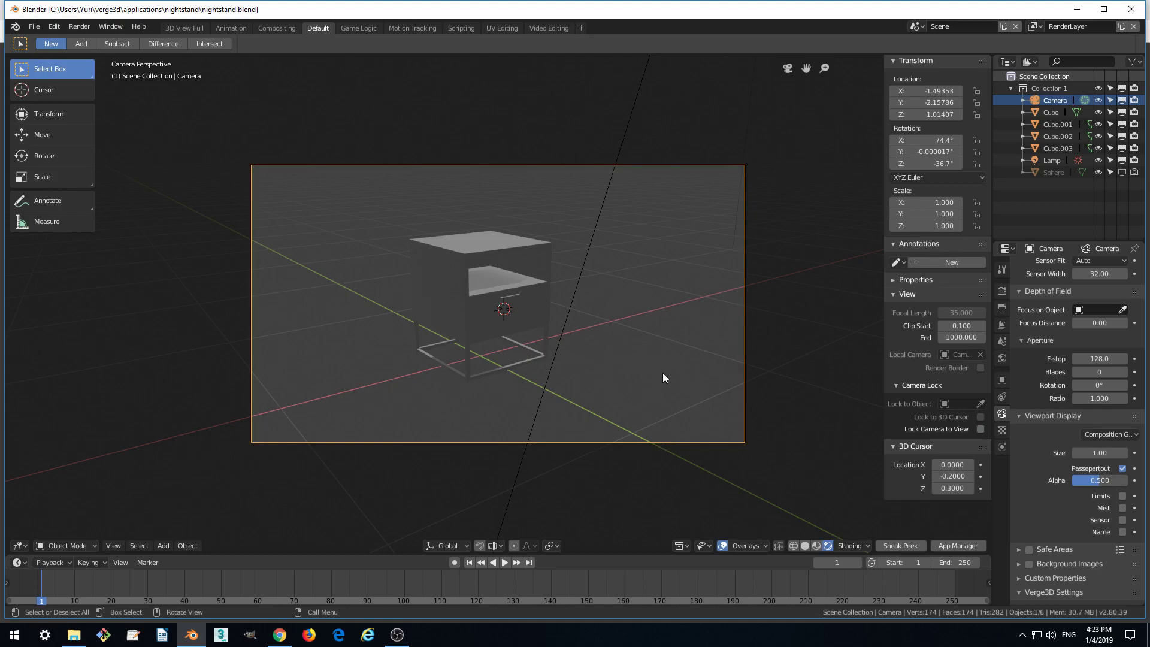
{"action": "middle_click_drag", "start_coordinate": [651, 393], "coordinate": [584, 375]}
{"action": "scroll", "coordinate": [585, 375], "scroll_direction": "down", "scroll_amount": 5}
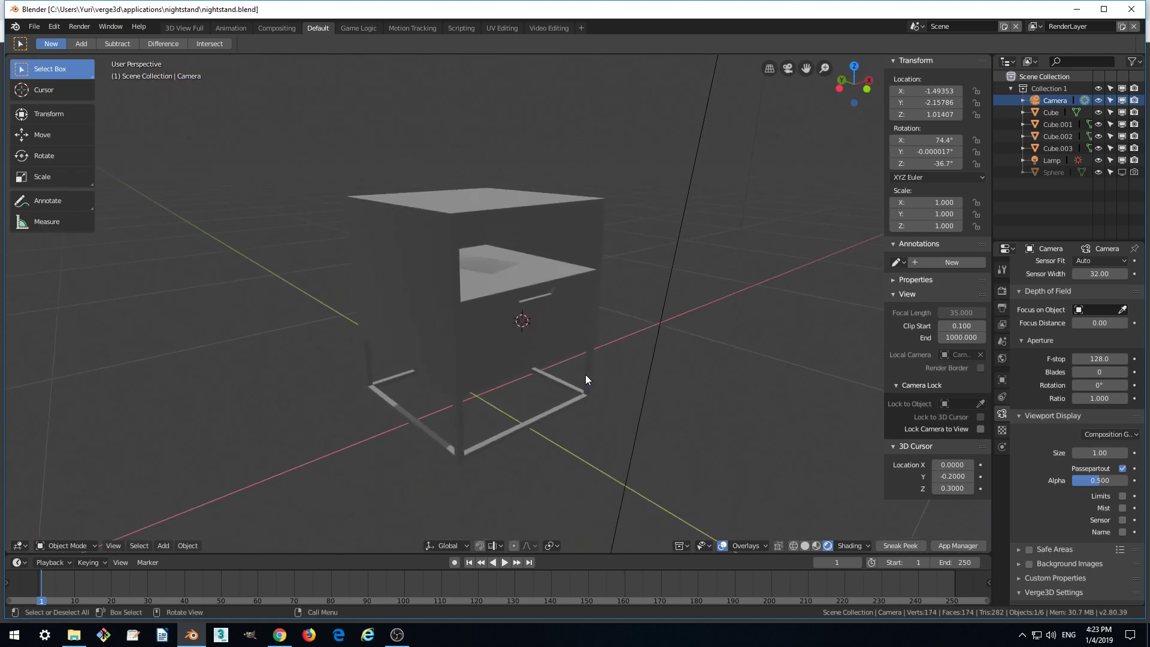
- Enlarge the timeline area below the 3D viewport and turn it into the Shader Editor
{"action": "left_click_drag", "start_coordinate": [622, 555], "coordinate": [491, 367]}
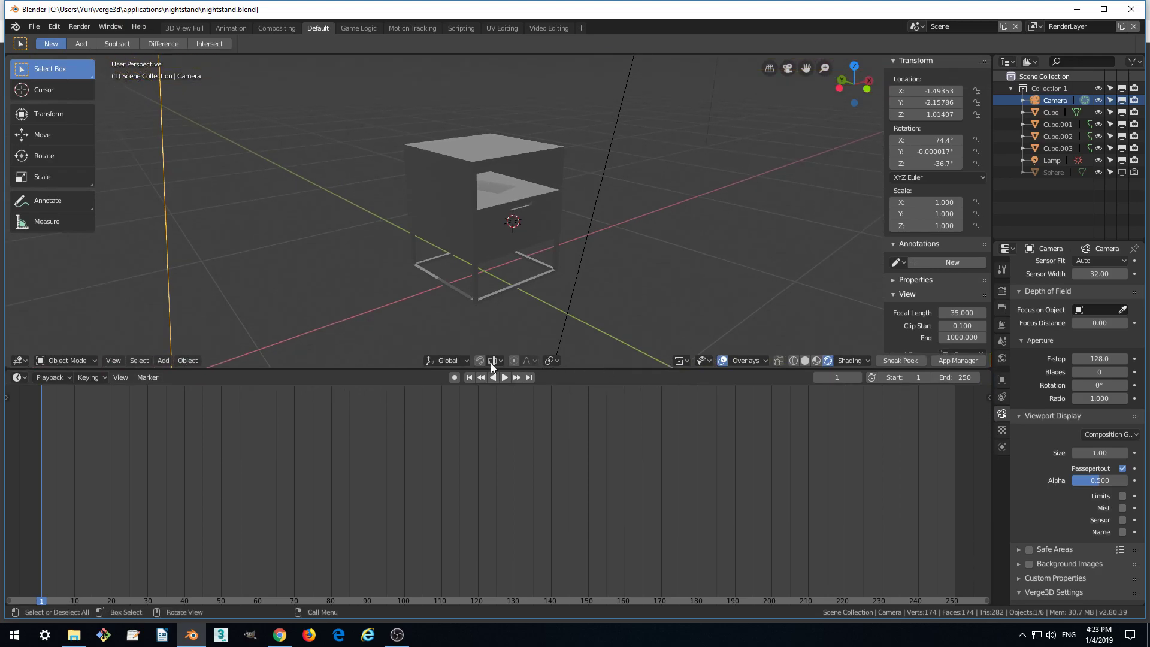
{"action": "left_click", "coordinate": [19, 377]}
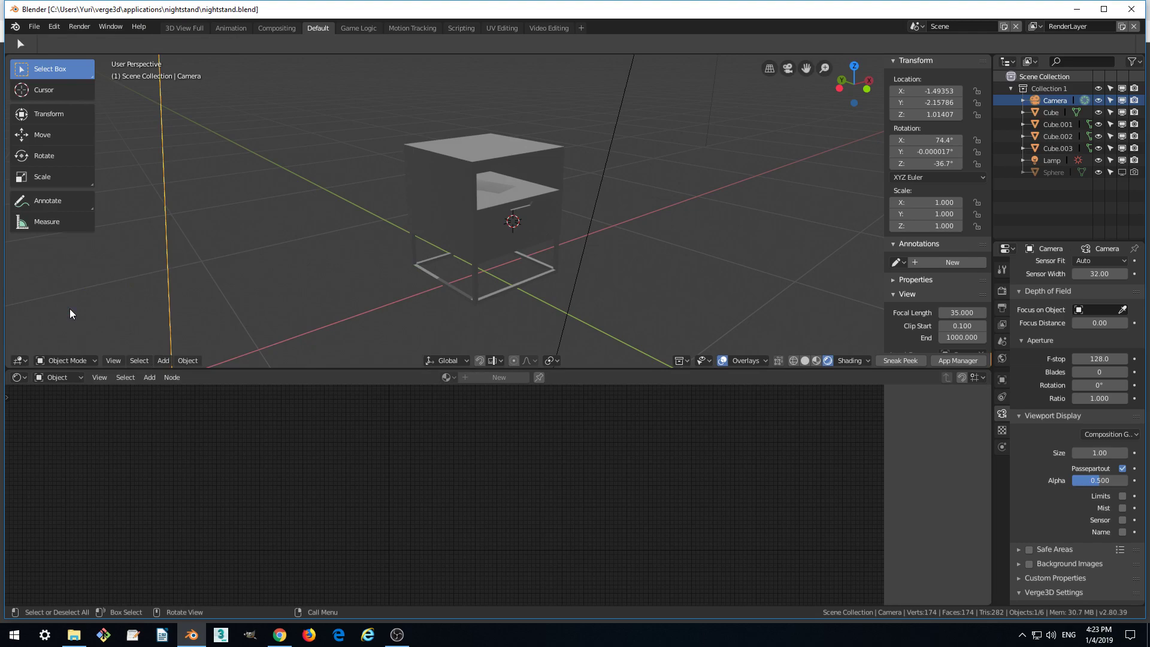
{"action": "left_click", "coordinate": [70, 310]}
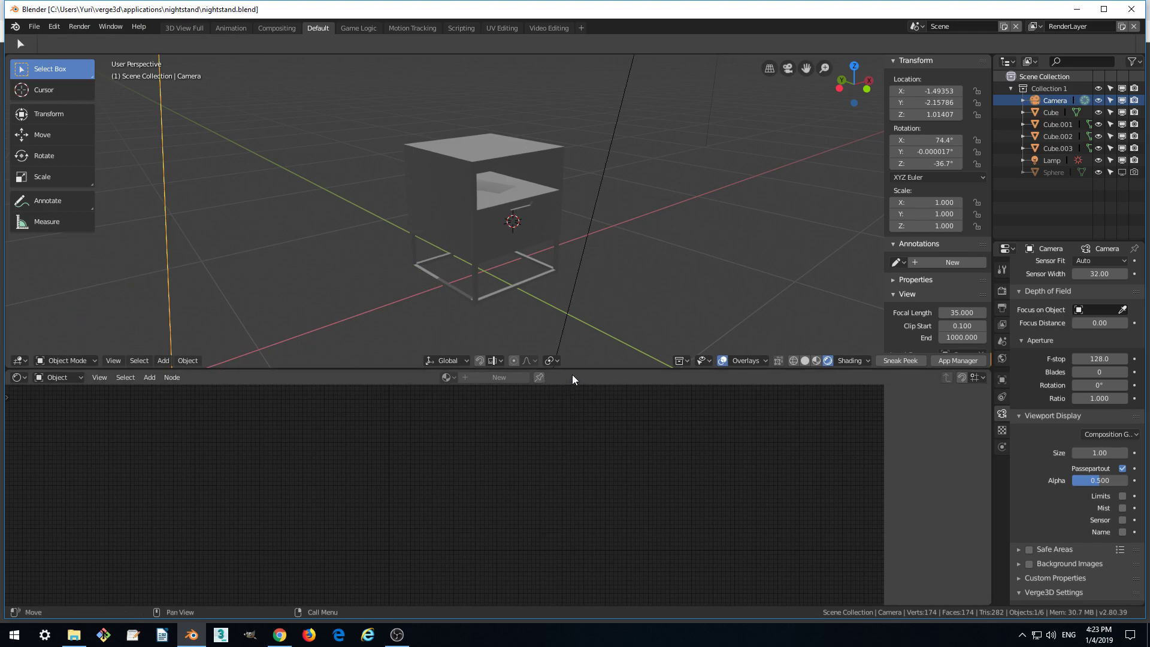
{"action": "left_click_drag", "start_coordinate": [572, 368], "coordinate": [570, 397]}
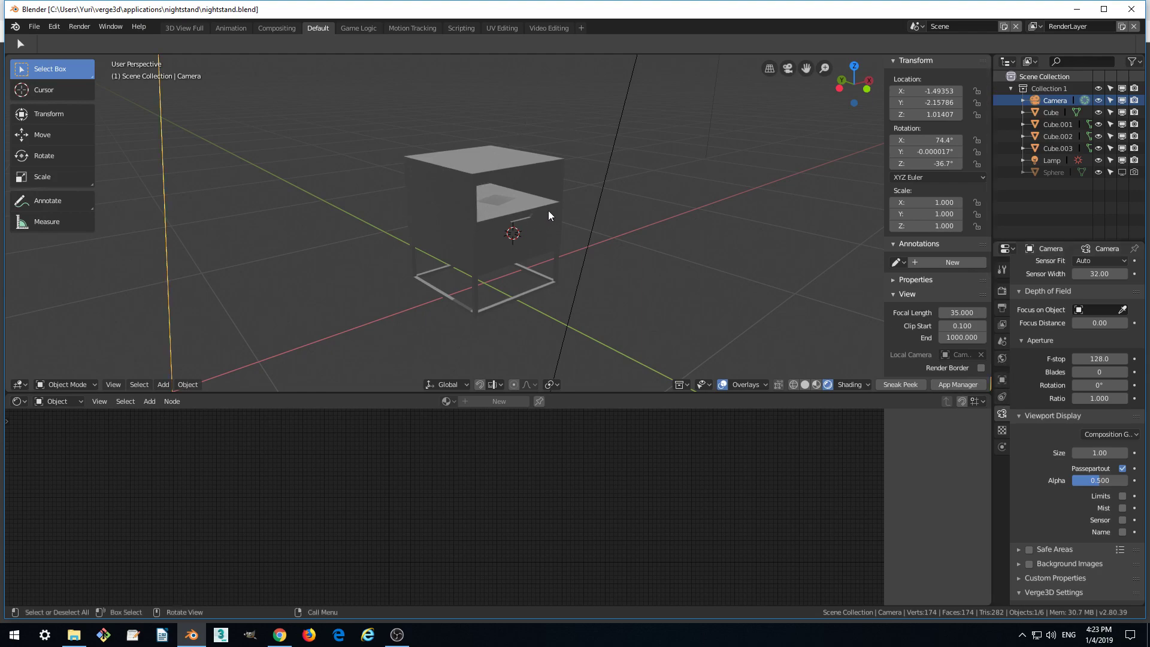
- Create a new material for the nightstand's upper cabinet body, the Cube object
{"action": "left_click", "coordinate": [492, 163]}
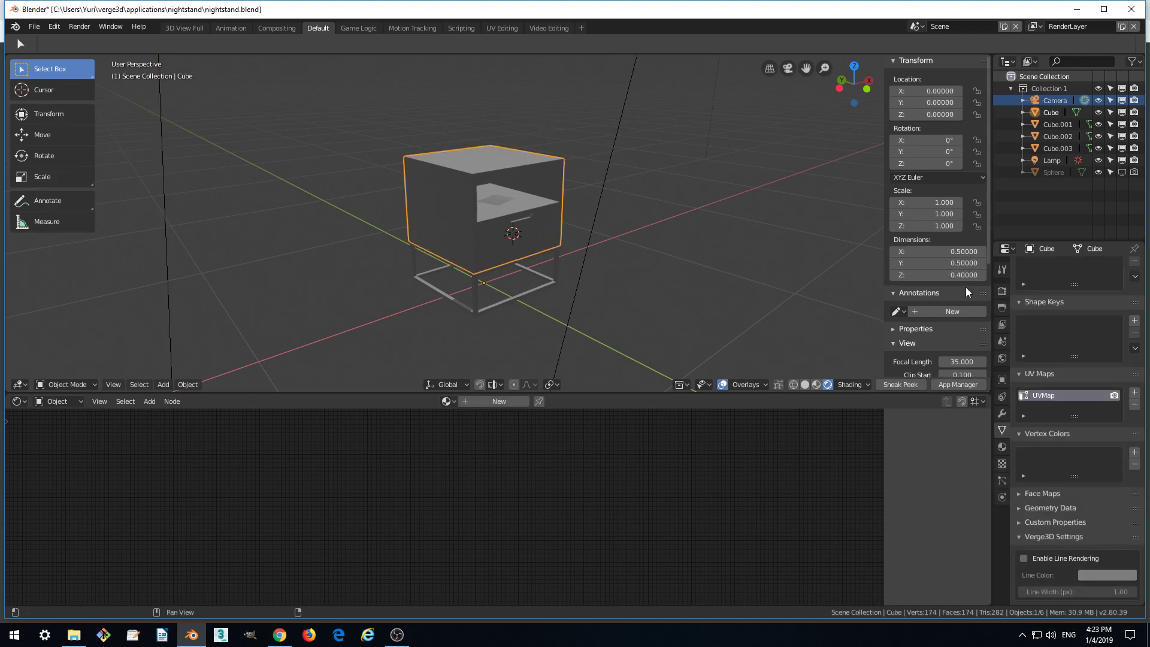
{"action": "left_click", "coordinate": [1001, 446]}
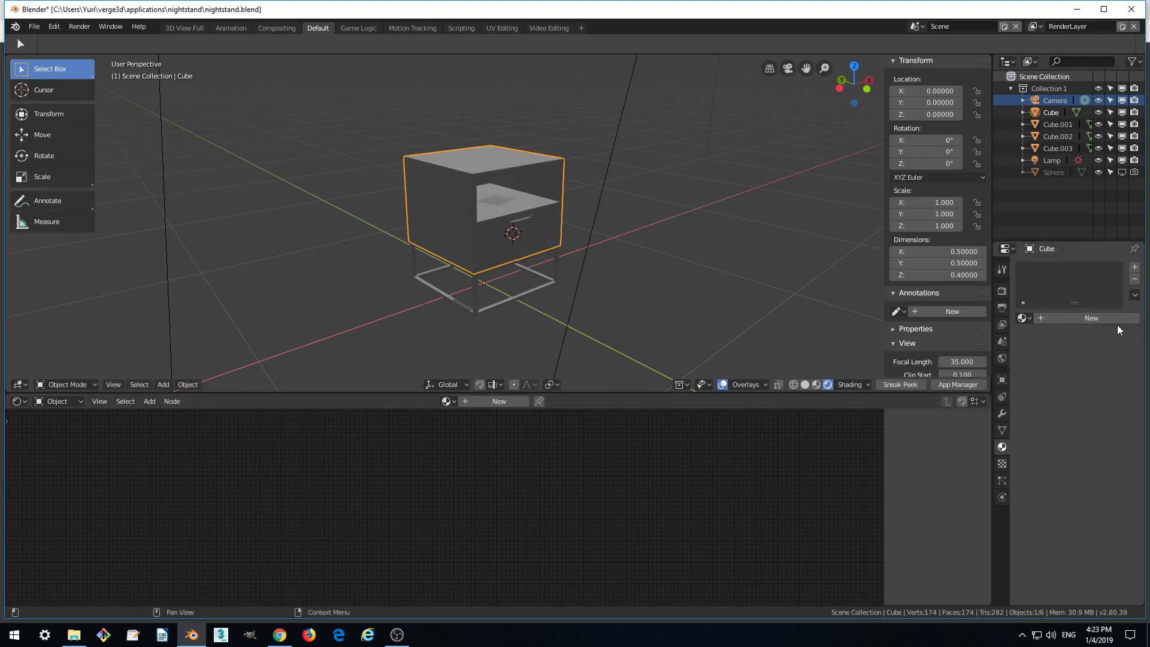
{"action": "left_click", "coordinate": [1079, 319]}
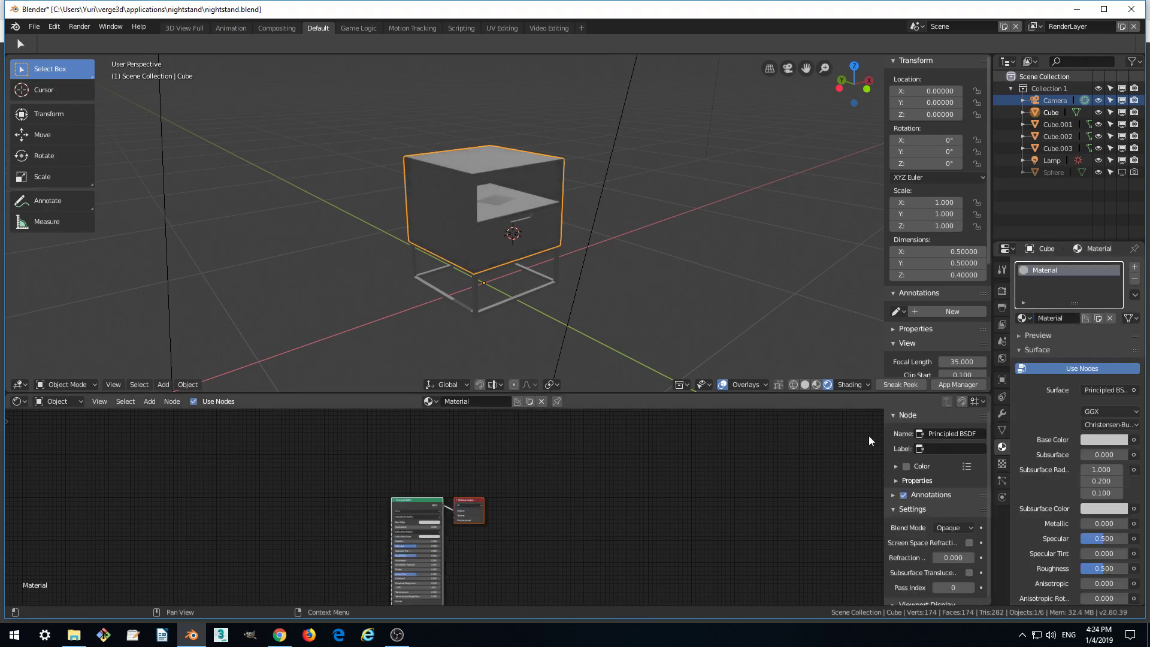
{"action": "scroll", "coordinate": [569, 512], "scroll_direction": "up", "scroll_amount": 2}
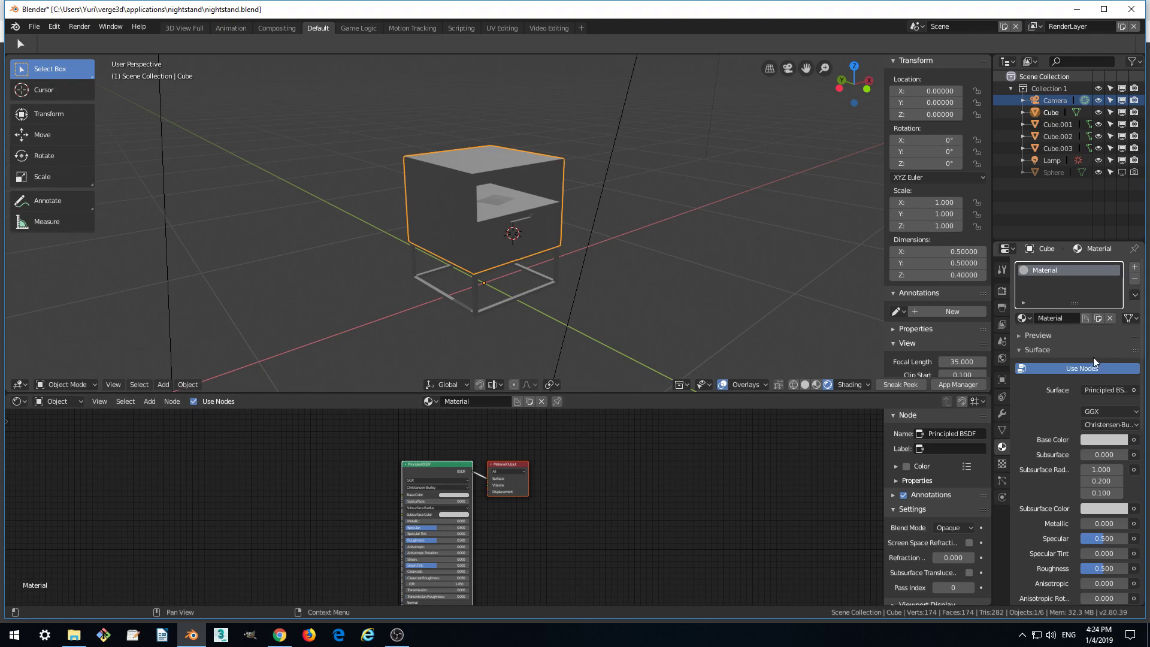
- Widen the properties area and review the new material's Principled BSDF parameters and settings
{"action": "scroll", "coordinate": [1082, 429], "scroll_direction": "down", "scroll_amount": 3}
{"action": "scroll", "coordinate": [1083, 428], "scroll_direction": "down", "scroll_amount": 4}
{"action": "left_click_drag", "start_coordinate": [993, 413], "coordinate": [952, 410]}
{"action": "scroll", "coordinate": [1048, 397], "scroll_direction": "down", "scroll_amount": 8}
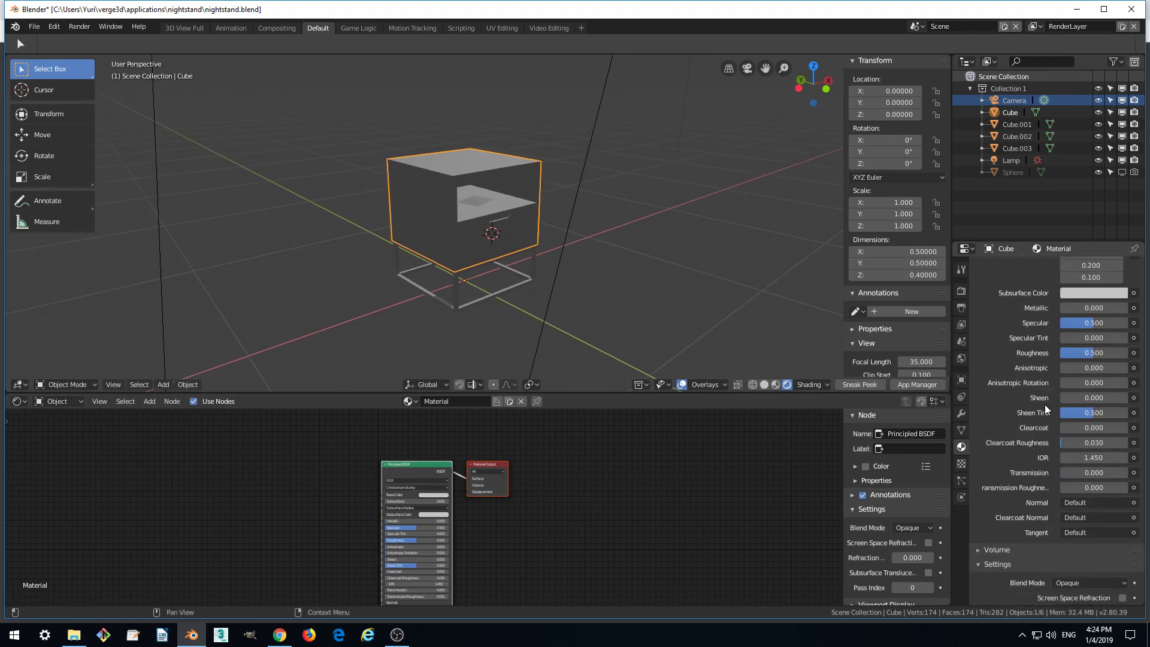
{"action": "scroll", "coordinate": [1091, 468], "scroll_direction": "up", "scroll_amount": 15}
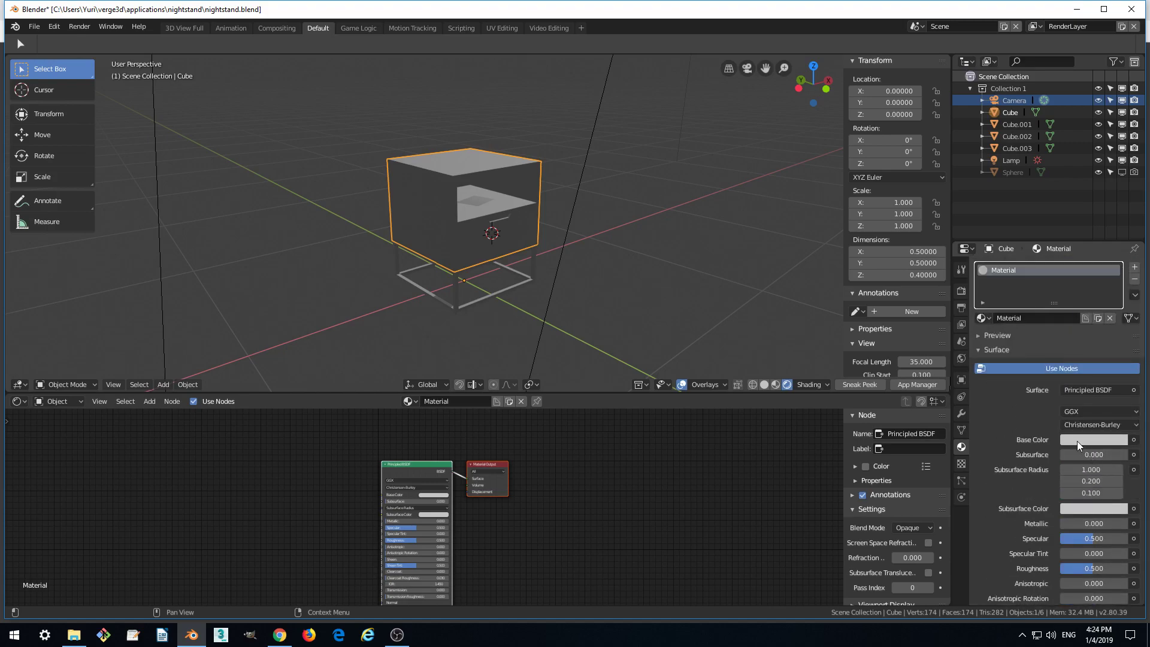
- Spread the Material Output and Principled BSDF nodes apart in the node graph
{"action": "scroll", "coordinate": [623, 506], "scroll_direction": "up", "scroll_amount": 2}
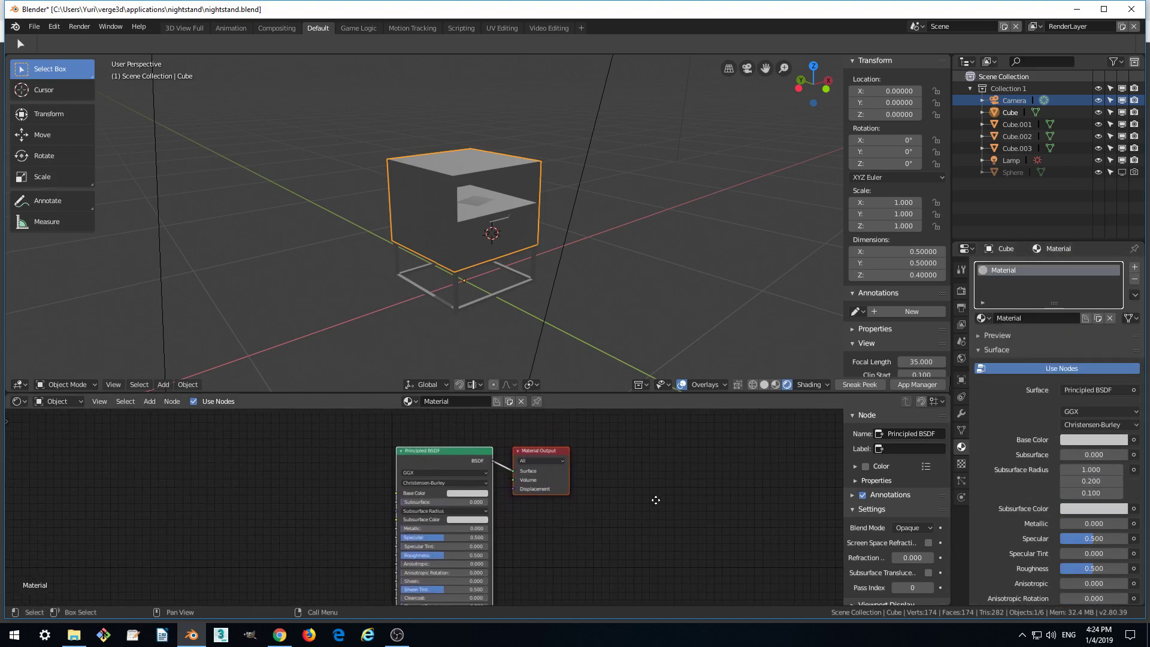
{"action": "scroll", "coordinate": [615, 486], "scroll_direction": "up", "scroll_amount": 2}
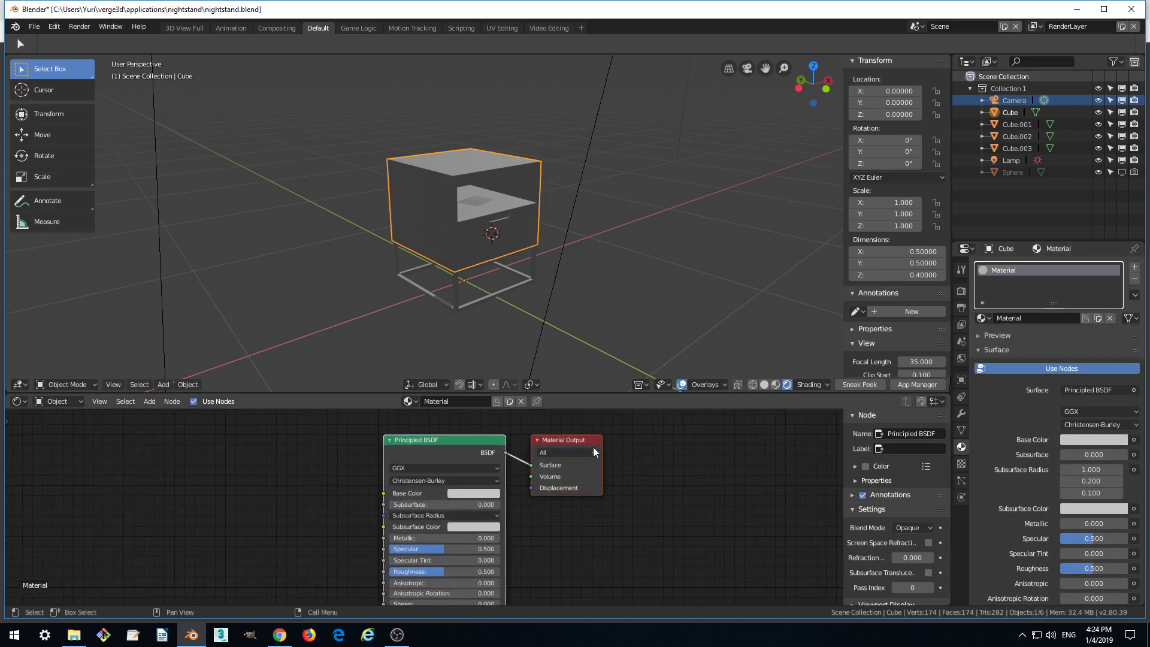
{"action": "left_click_drag", "start_coordinate": [593, 452], "coordinate": [619, 452]}
{"action": "left_click_drag", "start_coordinate": [456, 438], "coordinate": [454, 436]}
{"action": "scroll", "coordinate": [616, 522], "scroll_direction": "up", "scroll_amount": 2}
{"action": "left_click", "coordinate": [619, 437]}
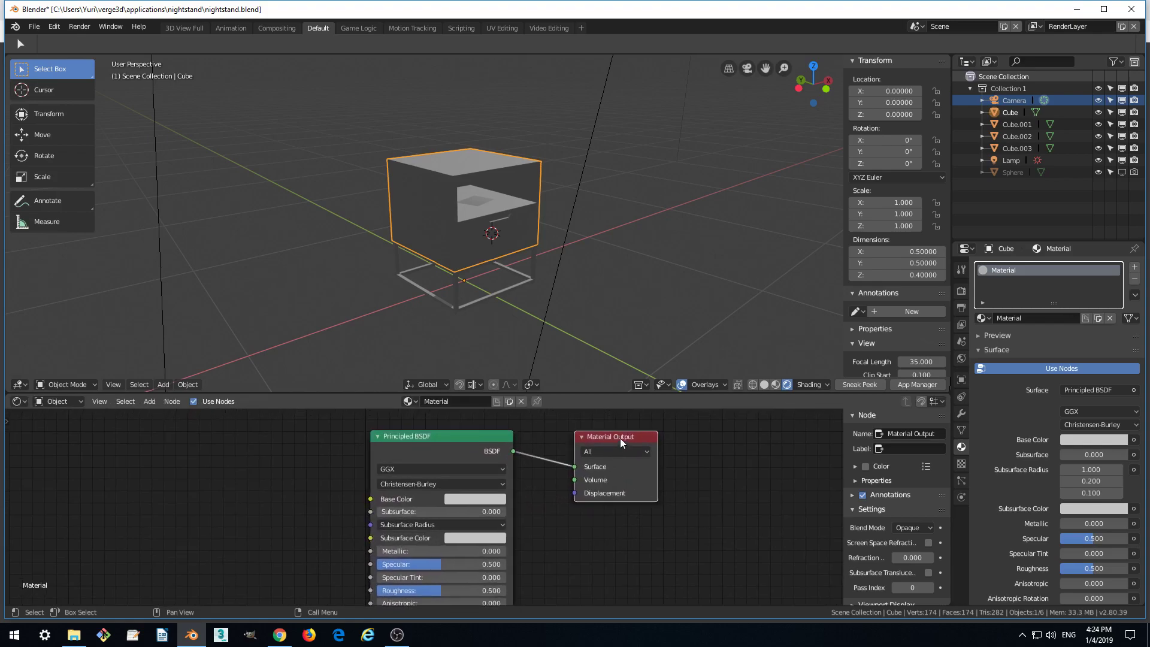
{"action": "scroll", "coordinate": [720, 504], "scroll_direction": "down", "scroll_amount": 2}
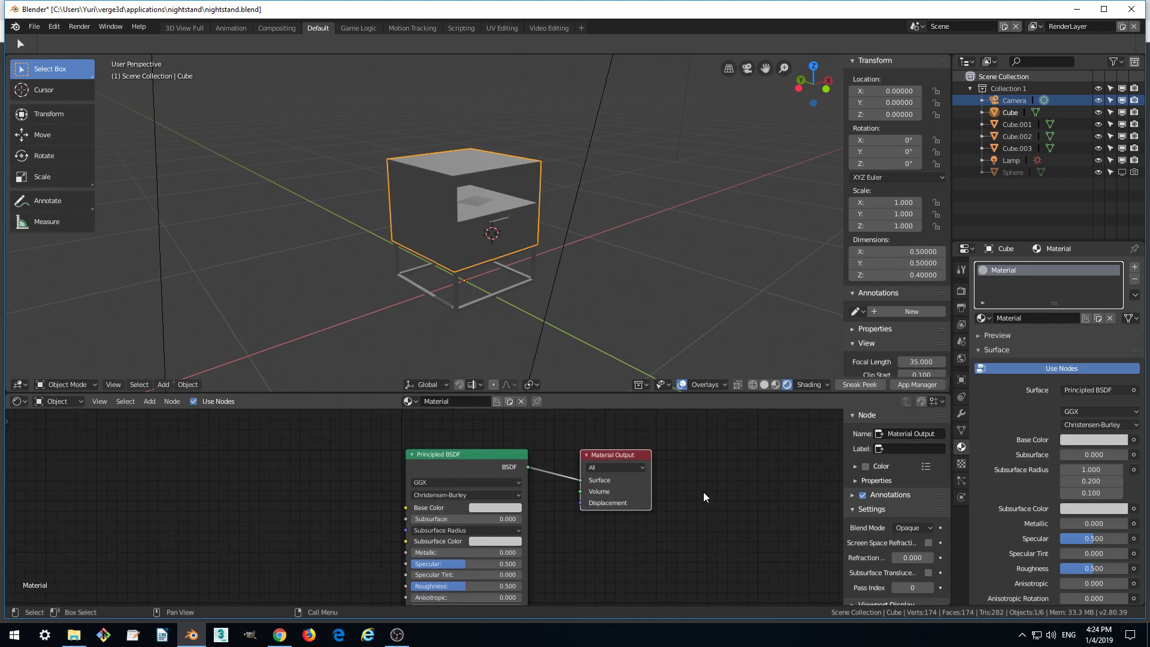
{"action": "middle_click_drag", "start_coordinate": [704, 493], "coordinate": [719, 489]}
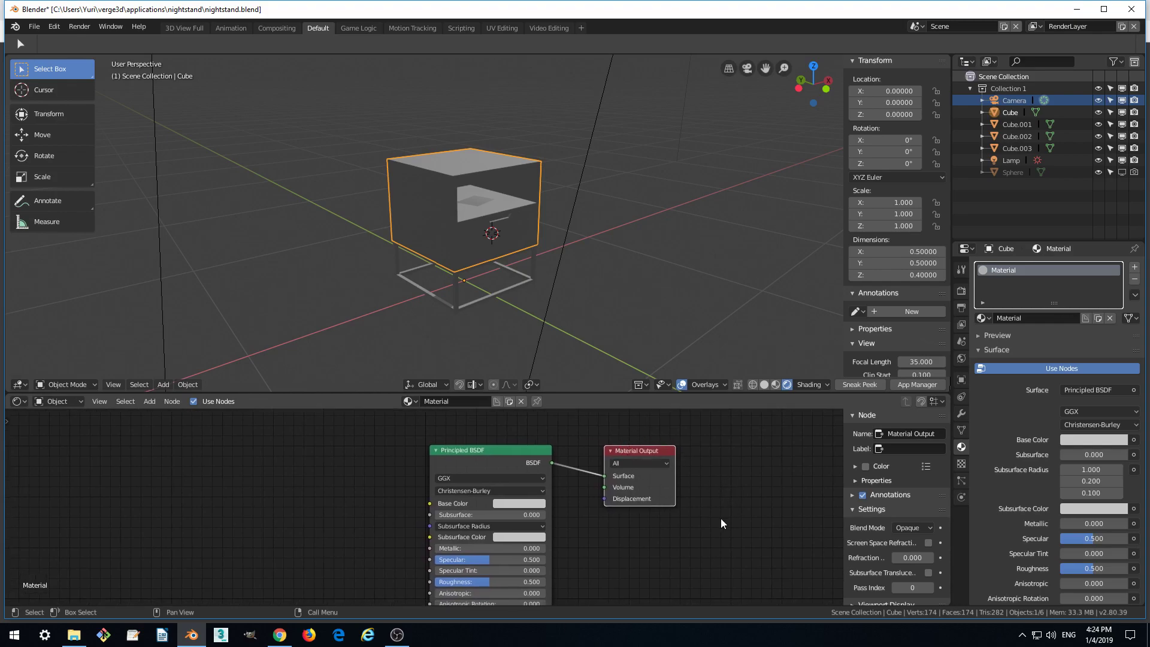
{"action": "left_click", "coordinate": [492, 451]}
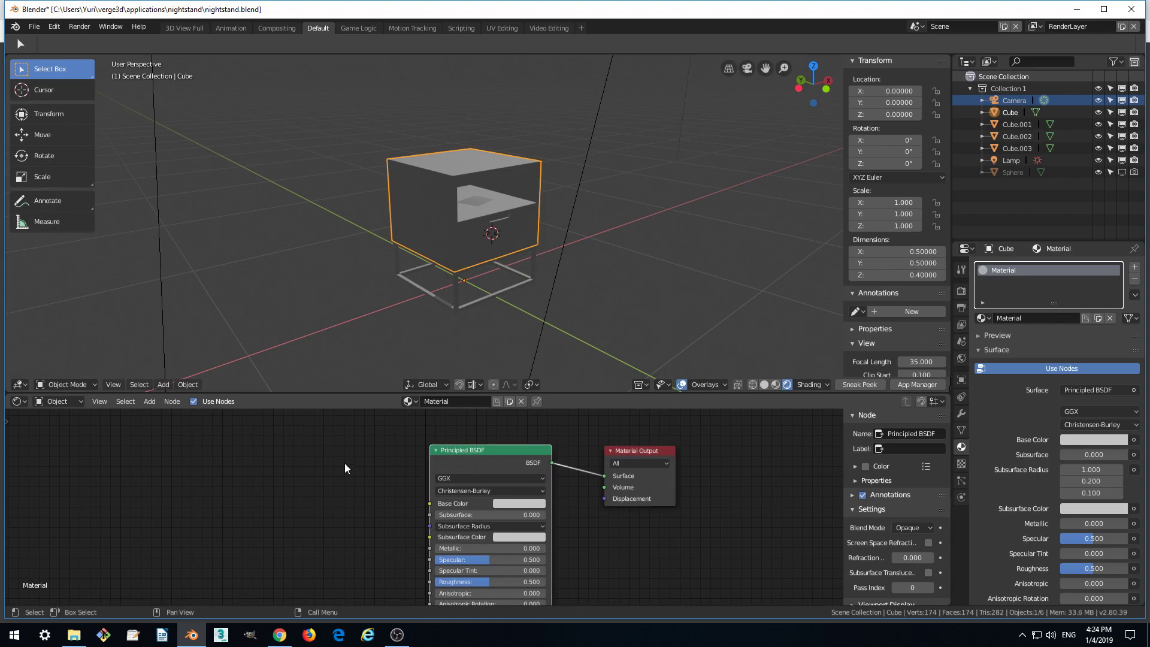
- Enlarge the Shader Editor upward so that the whole Principled BSDF node fits in the area
{"action": "middle_click_drag", "start_coordinate": [343, 462], "coordinate": [371, 414]}
{"action": "scroll", "coordinate": [434, 466], "scroll_direction": "down", "scroll_amount": 1}
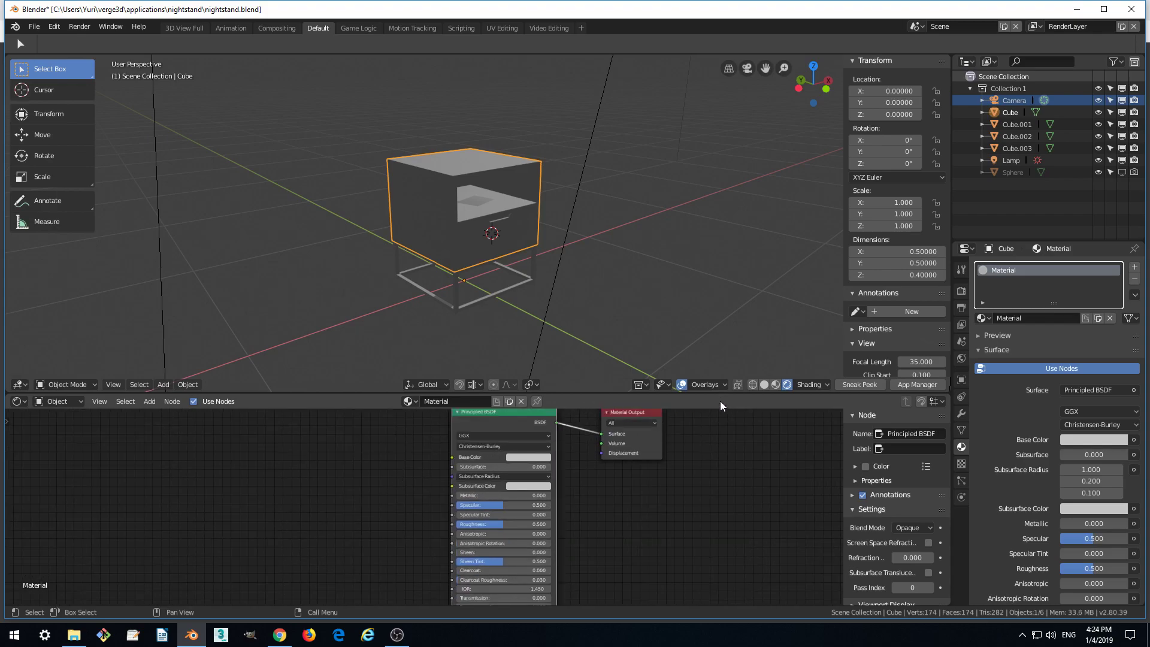
{"action": "left_click_drag", "start_coordinate": [600, 393], "coordinate": [592, 296]}
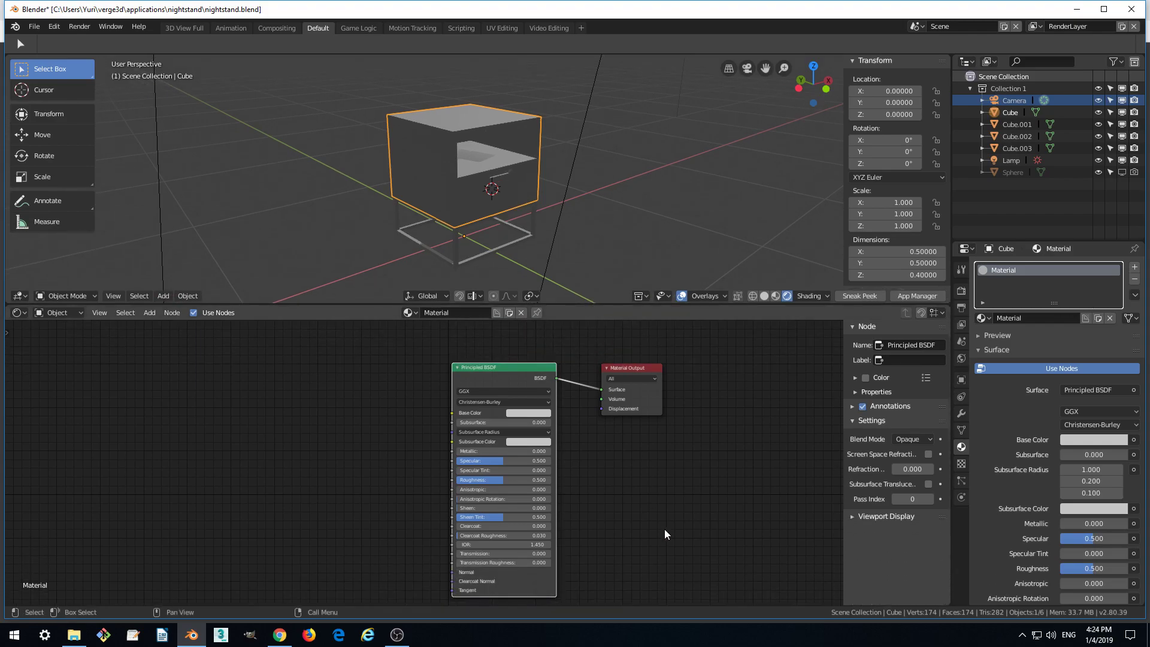
{"action": "scroll", "coordinate": [659, 521], "scroll_direction": "up", "scroll_amount": 3}
{"action": "scroll", "coordinate": [622, 491], "scroll_direction": "down", "scroll_amount": 1}
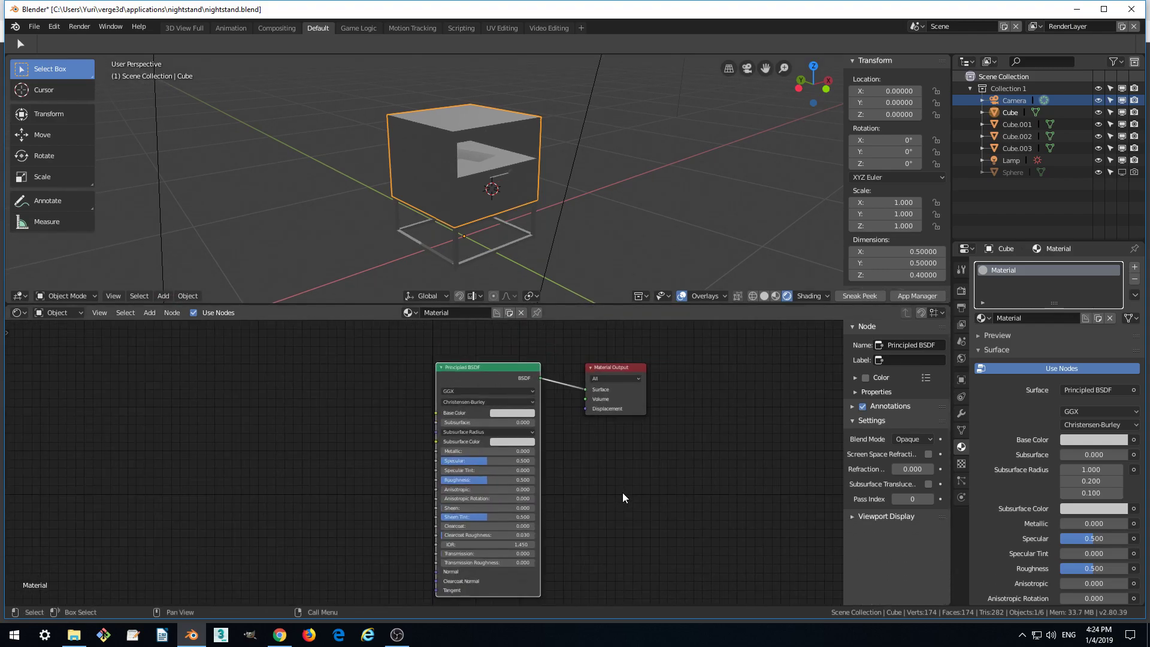
- Fine-tune the positions of the Principled BSDF and Material Output nodes, leaving slightly more space between them
{"action": "scroll", "coordinate": [622, 493], "scroll_direction": "up", "scroll_amount": 2}
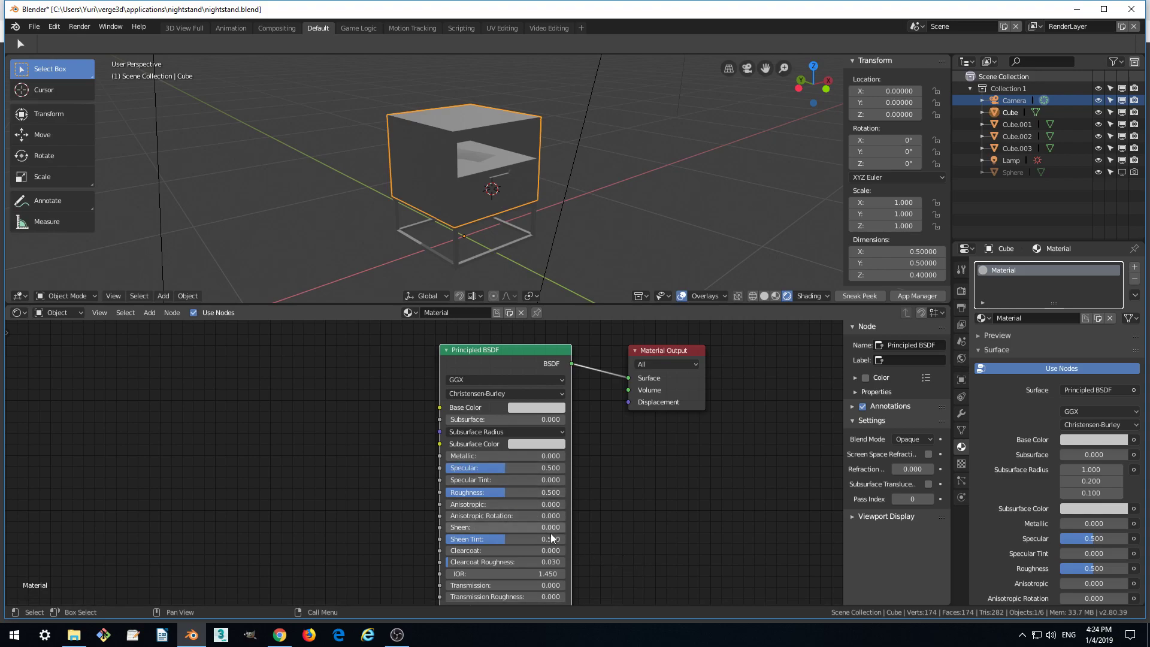
{"action": "middle_click_drag", "start_coordinate": [642, 536], "coordinate": [636, 523]}
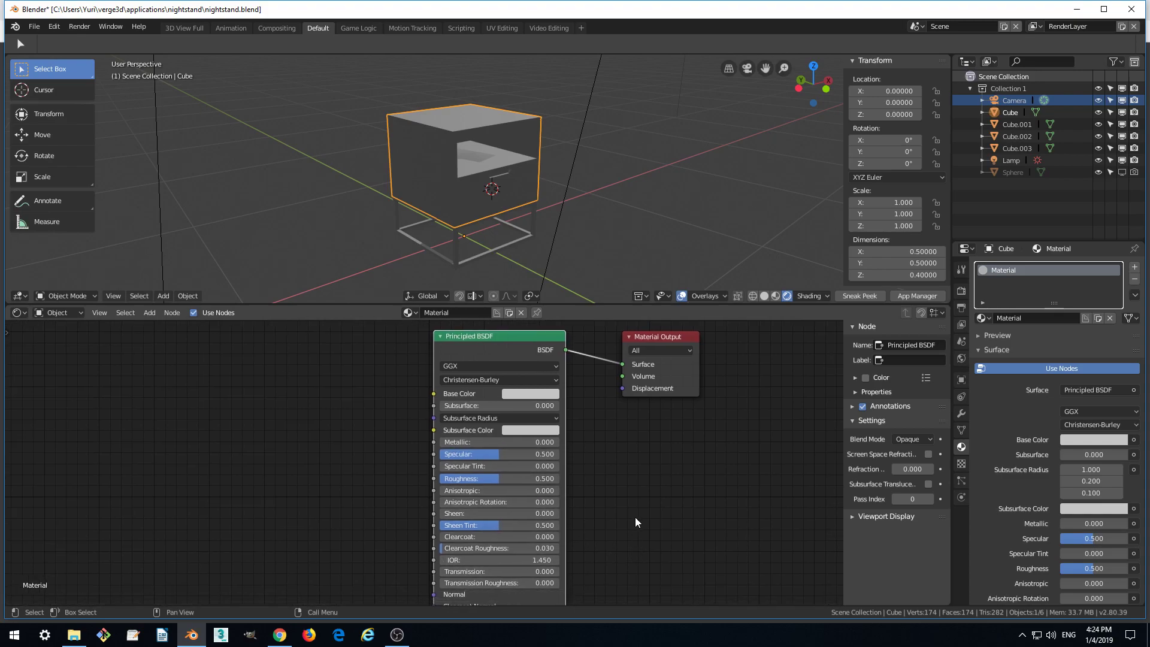
{"action": "scroll", "coordinate": [647, 507], "scroll_direction": "up", "scroll_amount": 1}
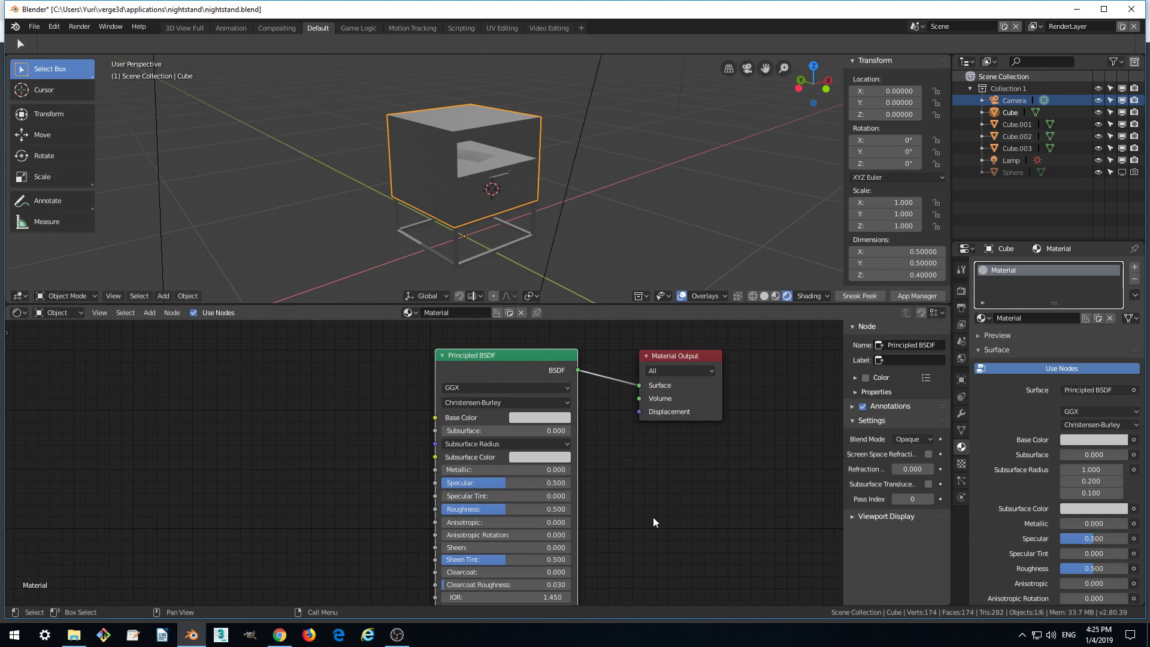
{"action": "scroll", "coordinate": [653, 518], "scroll_direction": "down", "scroll_amount": 1}
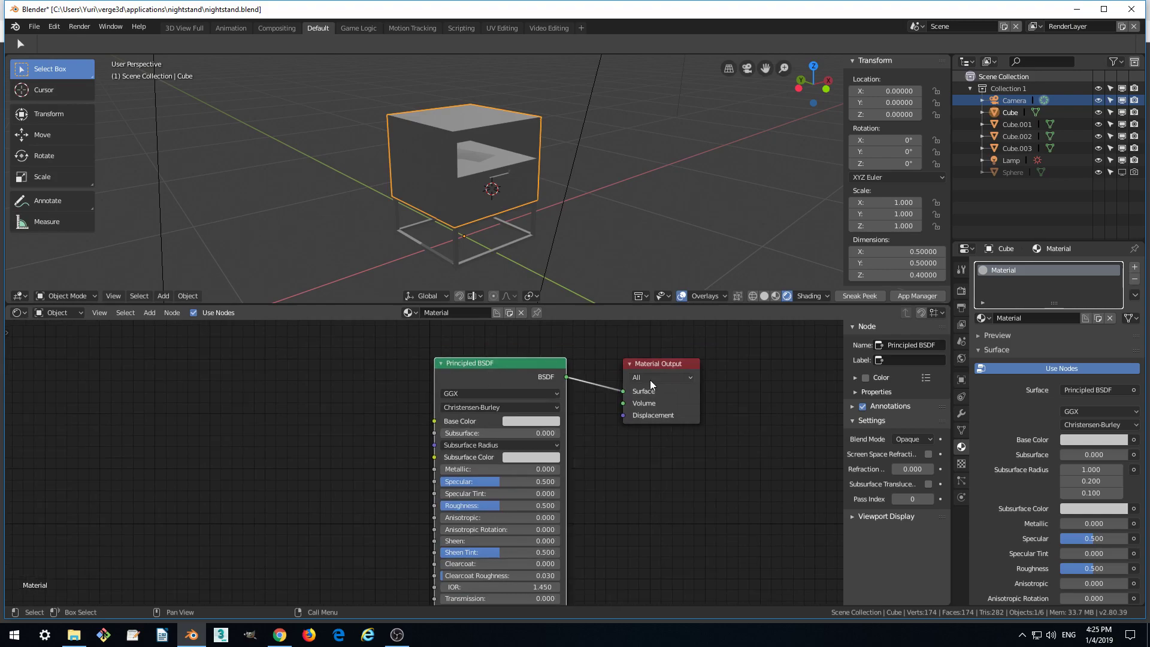
{"action": "left_click_drag", "start_coordinate": [653, 366], "coordinate": [663, 364]}
{"action": "left_click_drag", "start_coordinate": [508, 364], "coordinate": [502, 364]}
{"action": "middle_click_drag", "start_coordinate": [525, 381], "coordinate": [519, 387]}
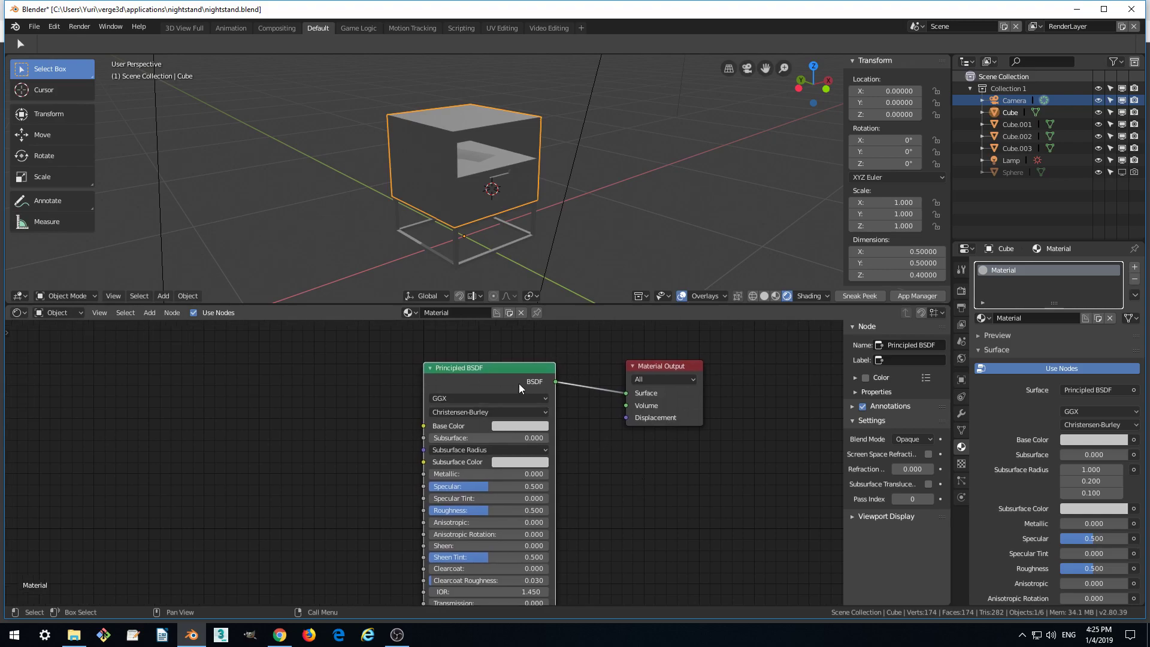
{"action": "left_click_drag", "start_coordinate": [493, 370], "coordinate": [502, 371]}
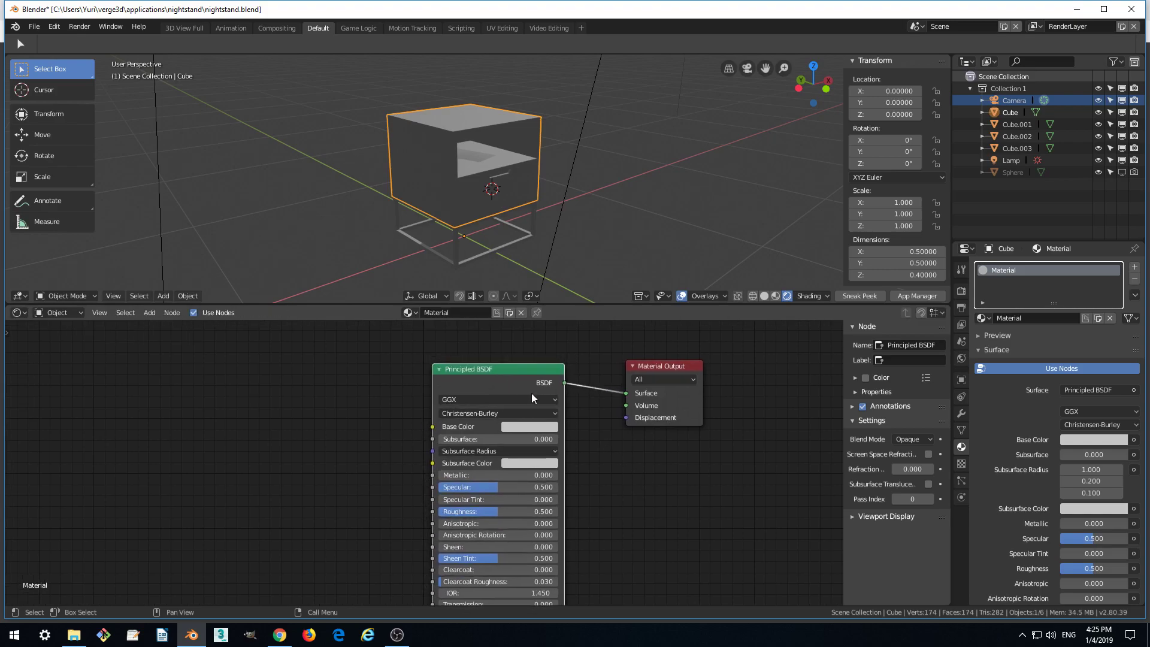
{"action": "scroll", "coordinate": [657, 469], "scroll_direction": "up", "scroll_amount": 1}
{"action": "scroll", "coordinate": [658, 469], "scroll_direction": "down", "scroll_amount": 1}
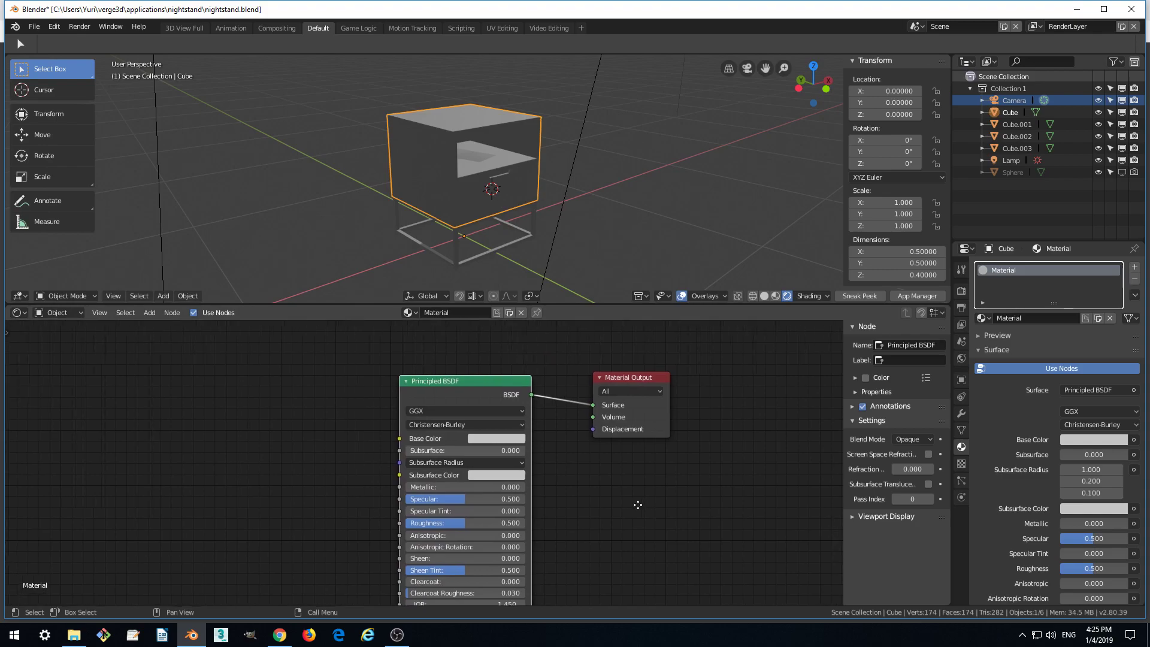
{"action": "left_click_drag", "start_coordinate": [602, 375], "coordinate": [611, 377]}
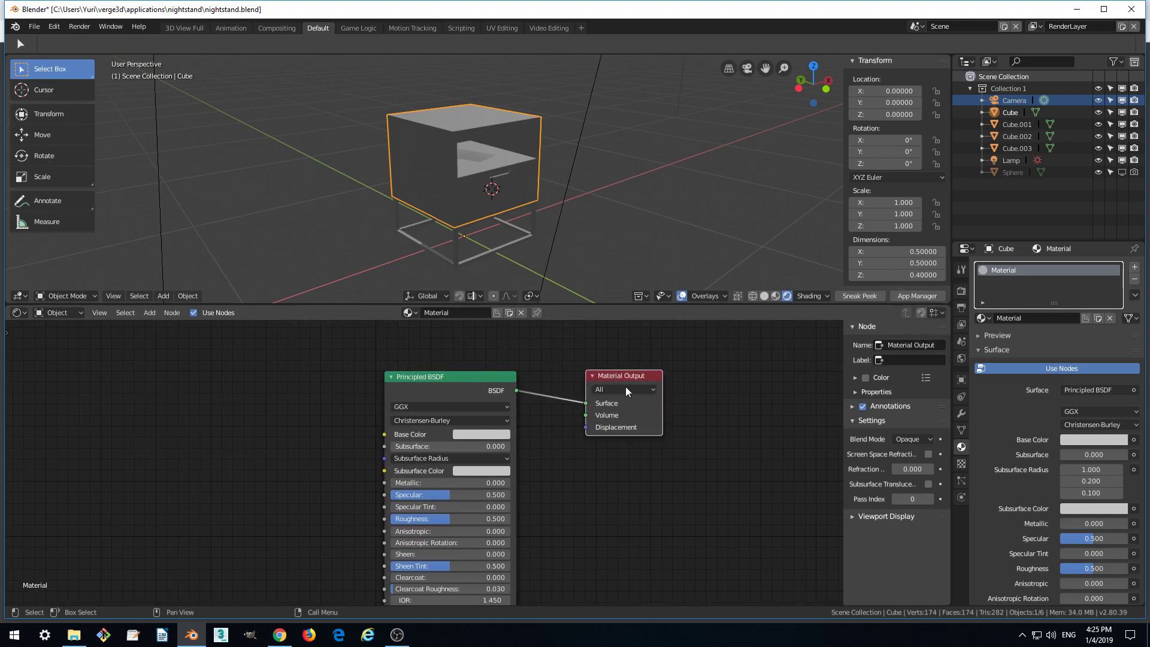
- Examine the Principled BSDF node's parameters and its connection to the Material Output node
{"action": "left_click", "coordinate": [453, 377]}
{"action": "middle_click_drag", "start_coordinate": [327, 387], "coordinate": [337, 371]}
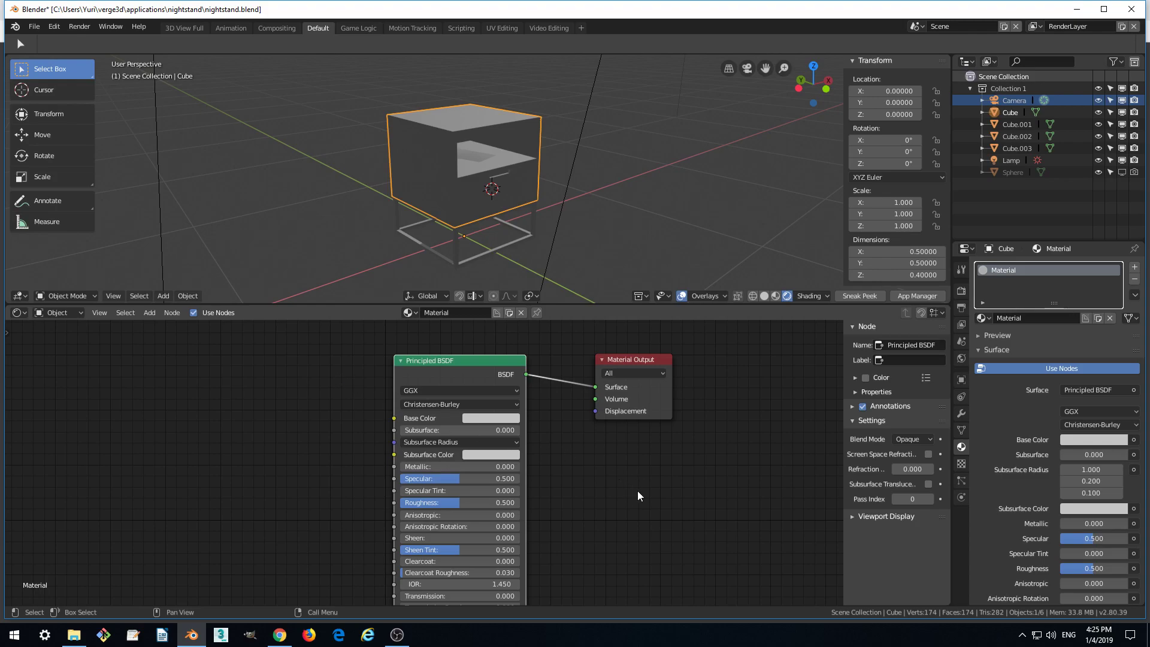
{"action": "scroll", "coordinate": [637, 491], "scroll_direction": "down", "scroll_amount": 2}
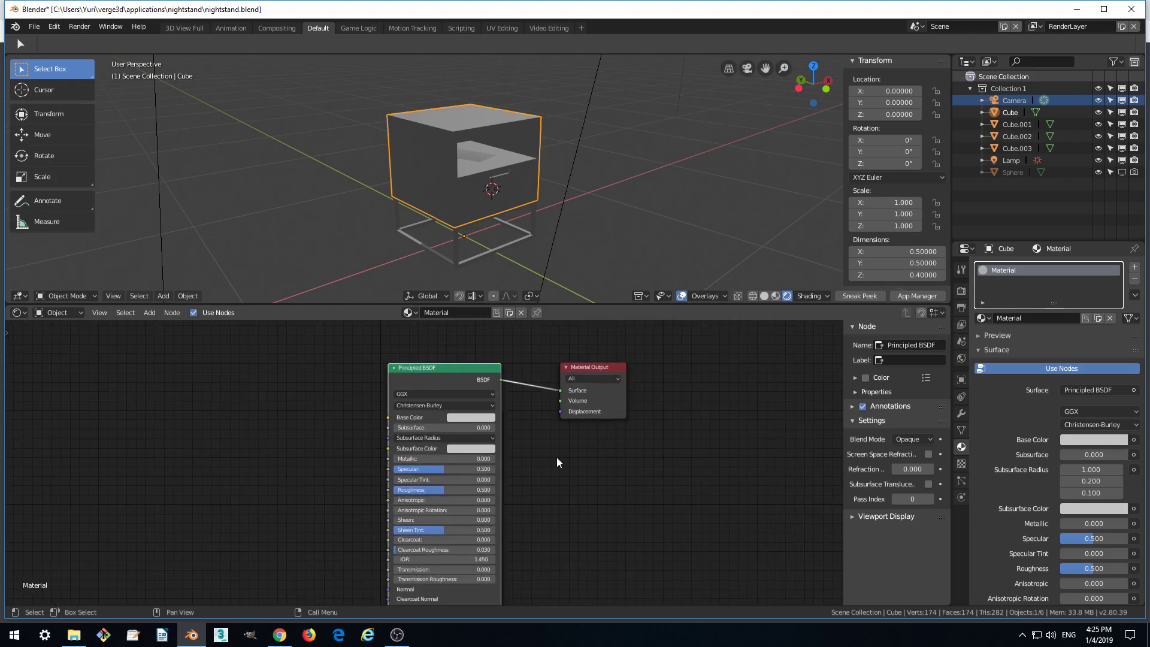
{"action": "scroll", "coordinate": [526, 512], "scroll_direction": "up", "scroll_amount": 2}
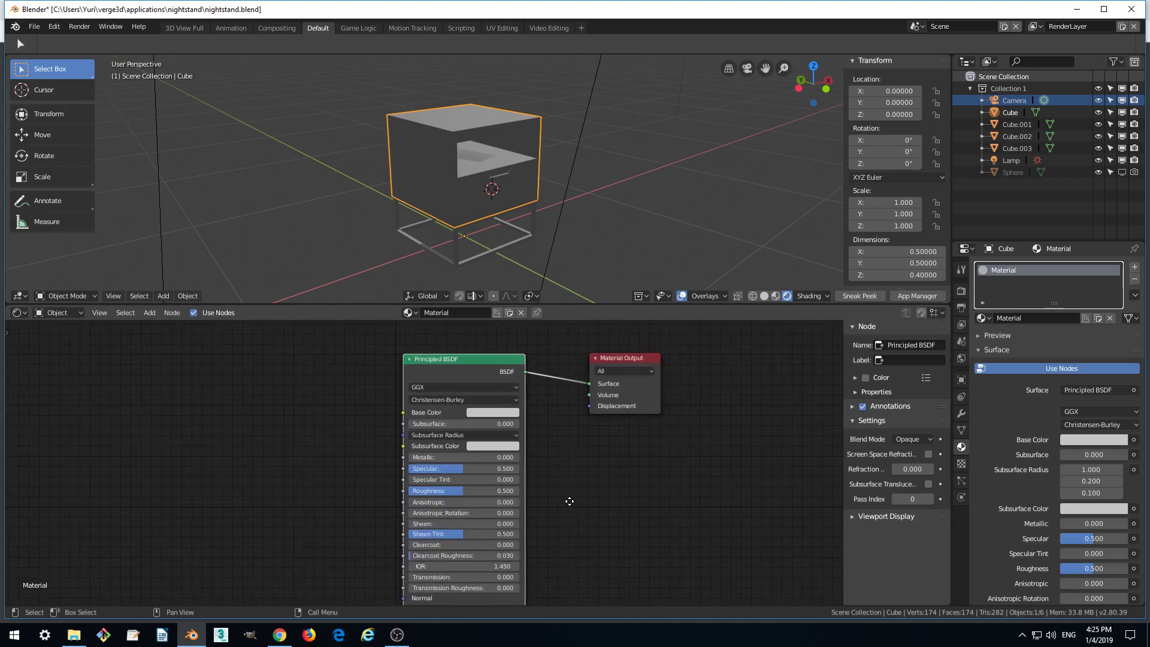
{"action": "middle_click_drag", "start_coordinate": [587, 503], "coordinate": [599, 467]}
{"action": "middle_click_drag", "start_coordinate": [367, 391], "coordinate": [371, 408]}
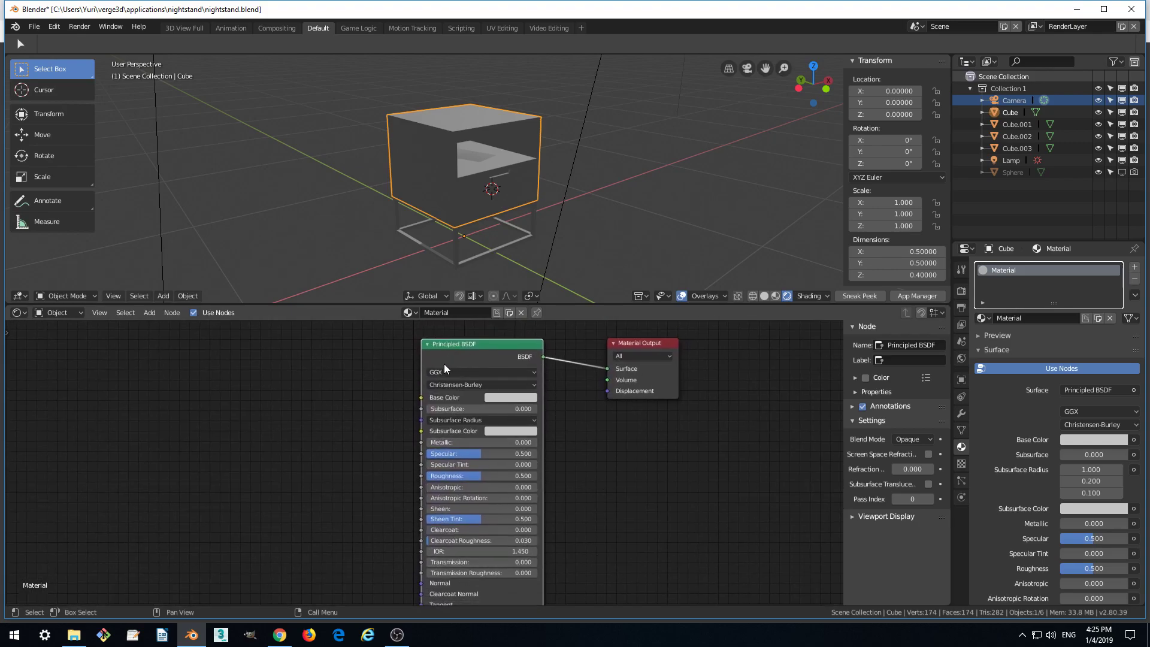
{"action": "middle_click_drag", "start_coordinate": [348, 369], "coordinate": [339, 378]}
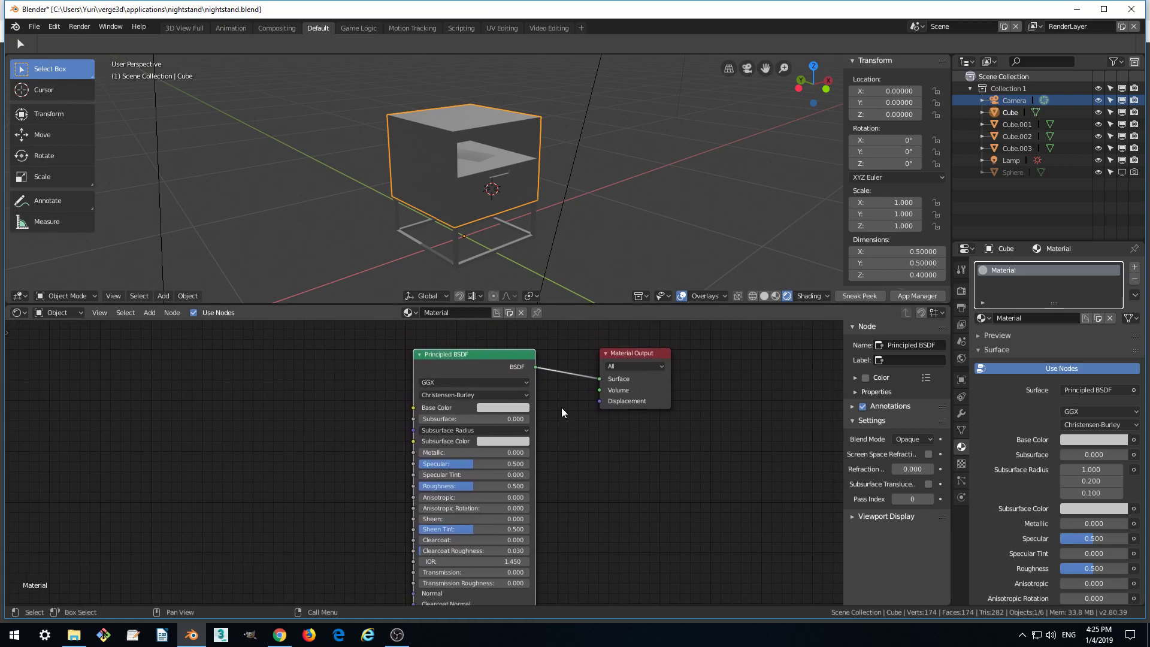
{"action": "left_click", "coordinate": [620, 358]}
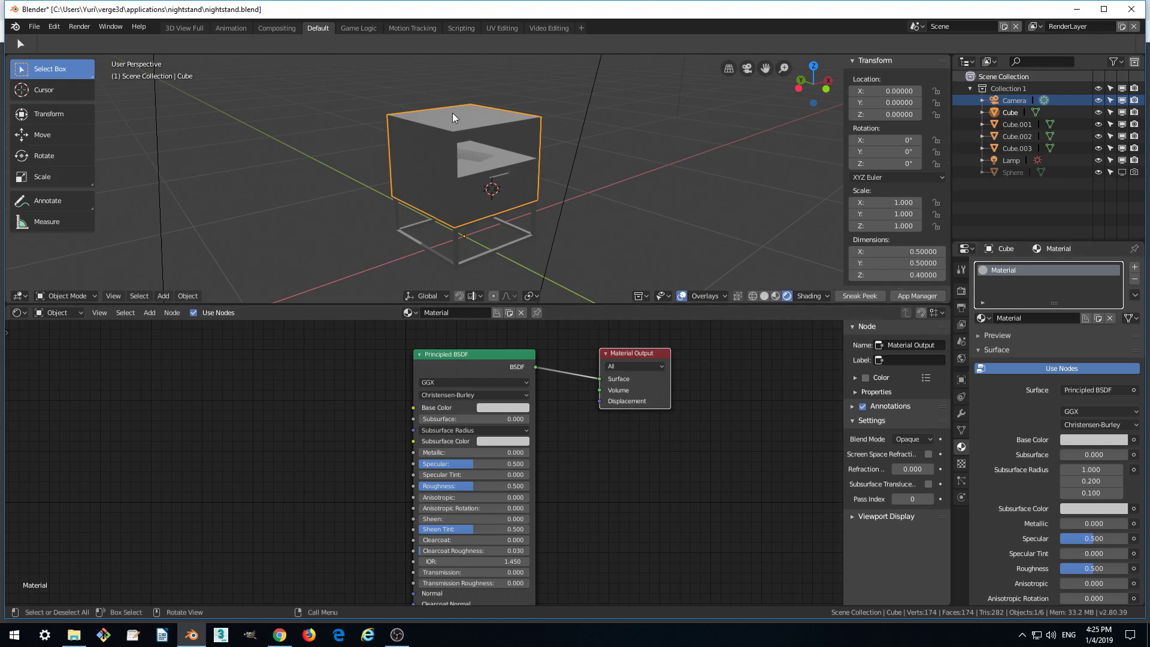
- Set the material's base color to a pale green
{"action": "left_click", "coordinate": [1101, 440]}
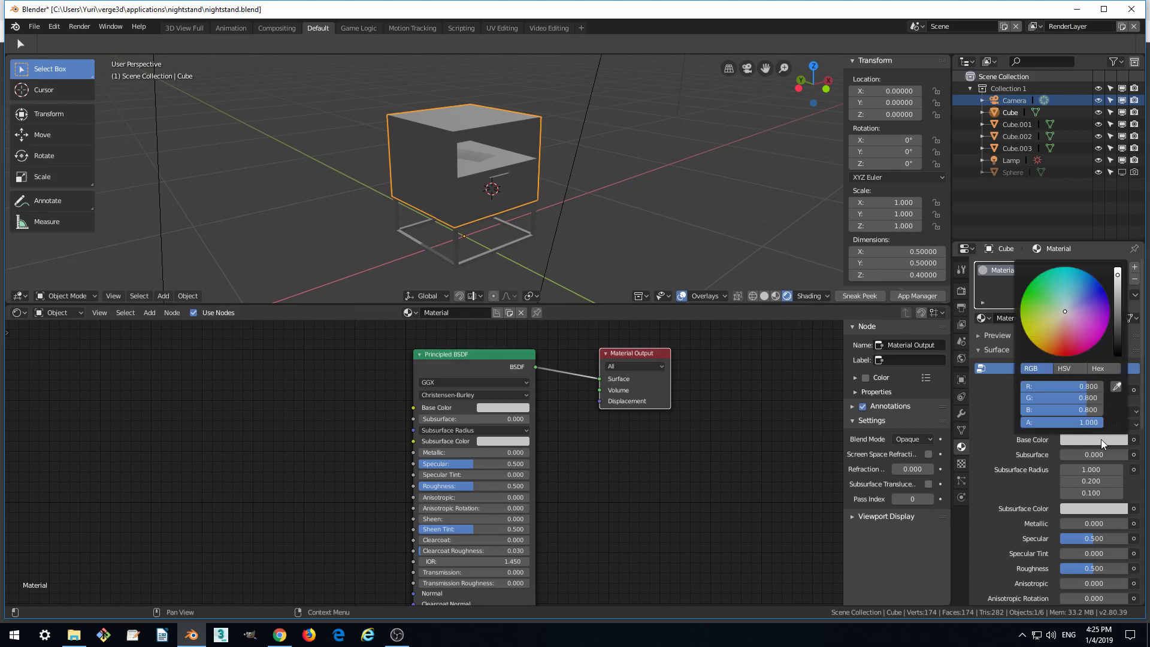
{"action": "left_click_drag", "start_coordinate": [1018, 293], "coordinate": [1055, 307]}
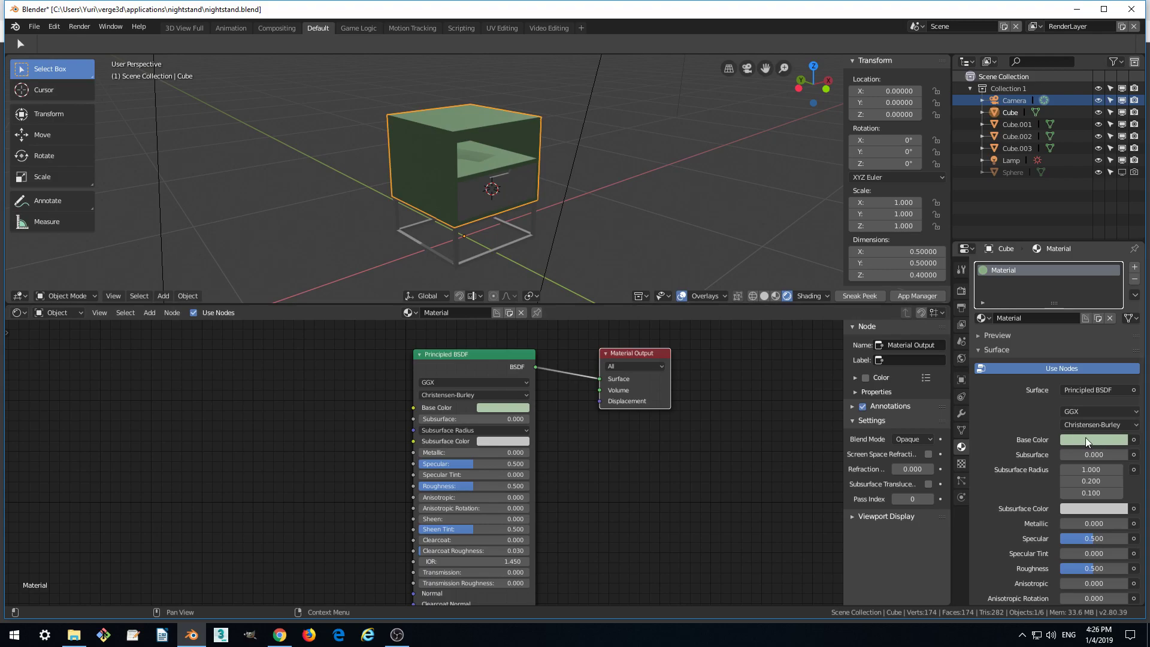
- Add an Image Texture node as the input of the material's Base Color
{"action": "left_click", "coordinate": [1134, 440]}
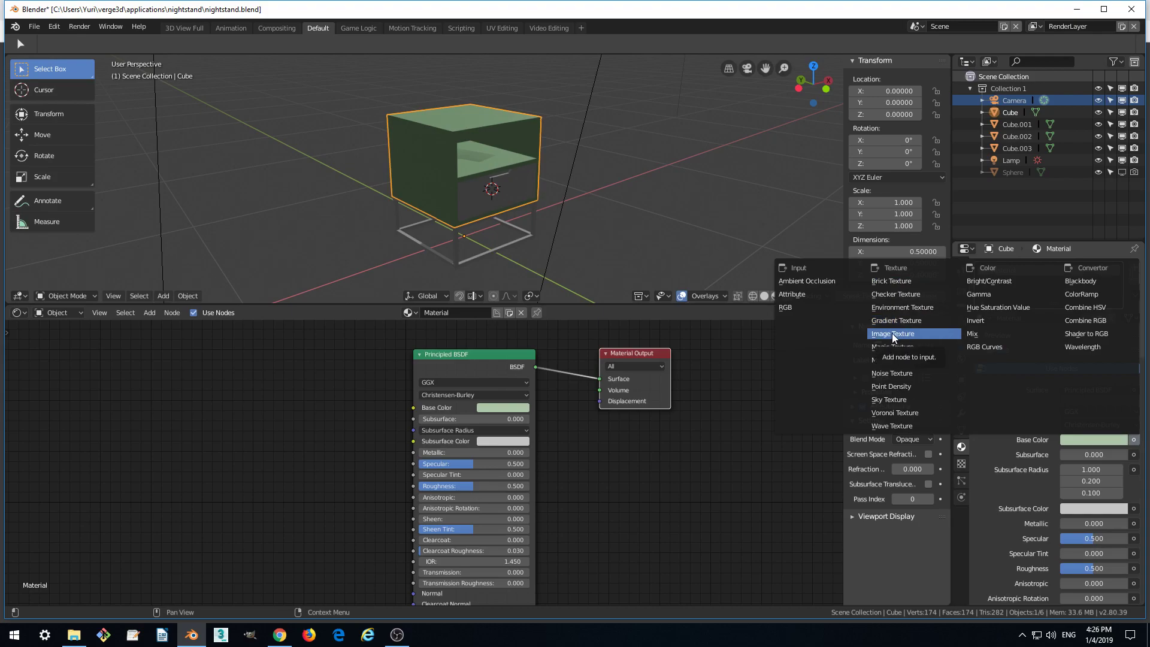
{"action": "left_click", "coordinate": [923, 333]}
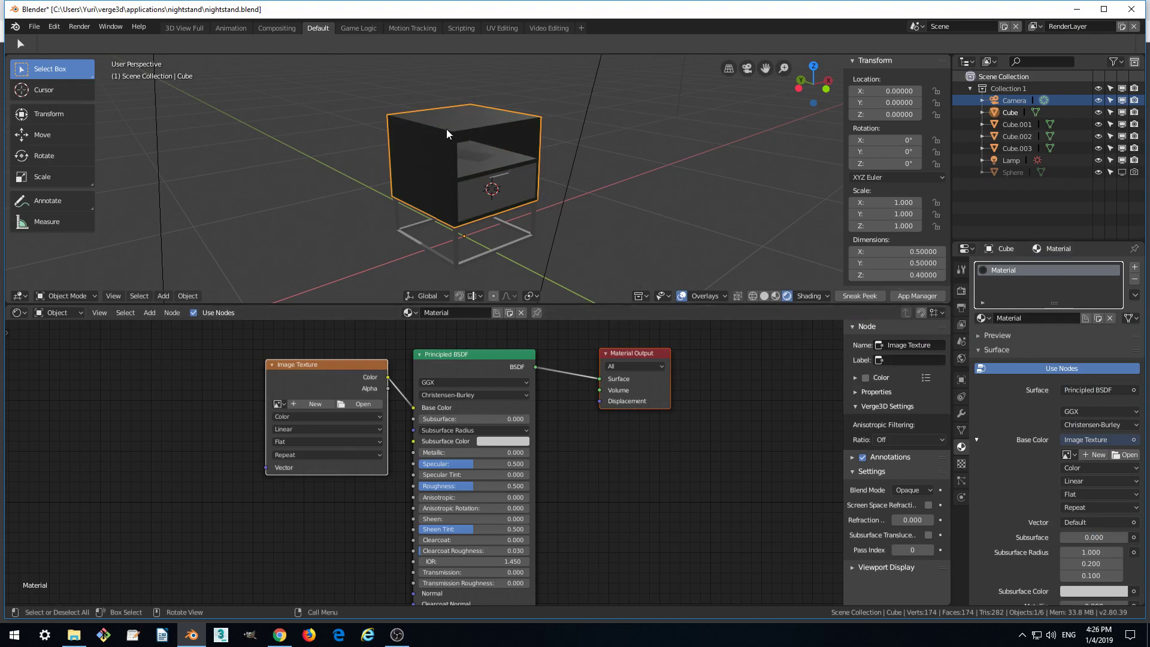
{"action": "scroll", "coordinate": [446, 128], "scroll_direction": "up", "scroll_amount": 2}
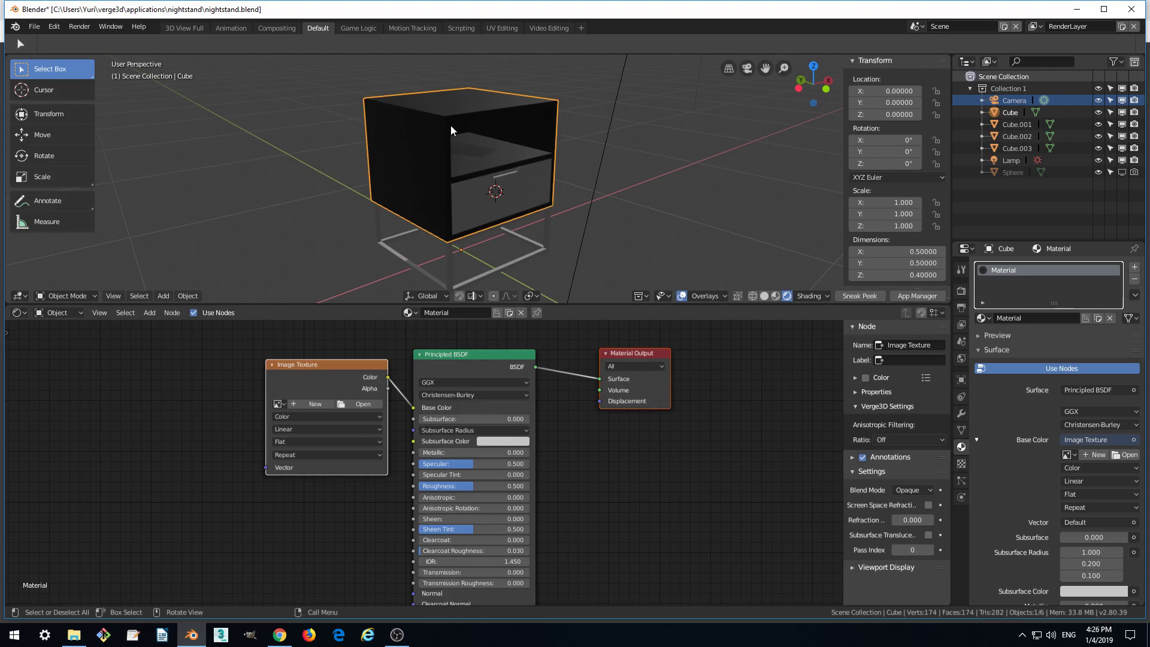
{"action": "middle_click_drag", "start_coordinate": [450, 131], "coordinate": [498, 179]}
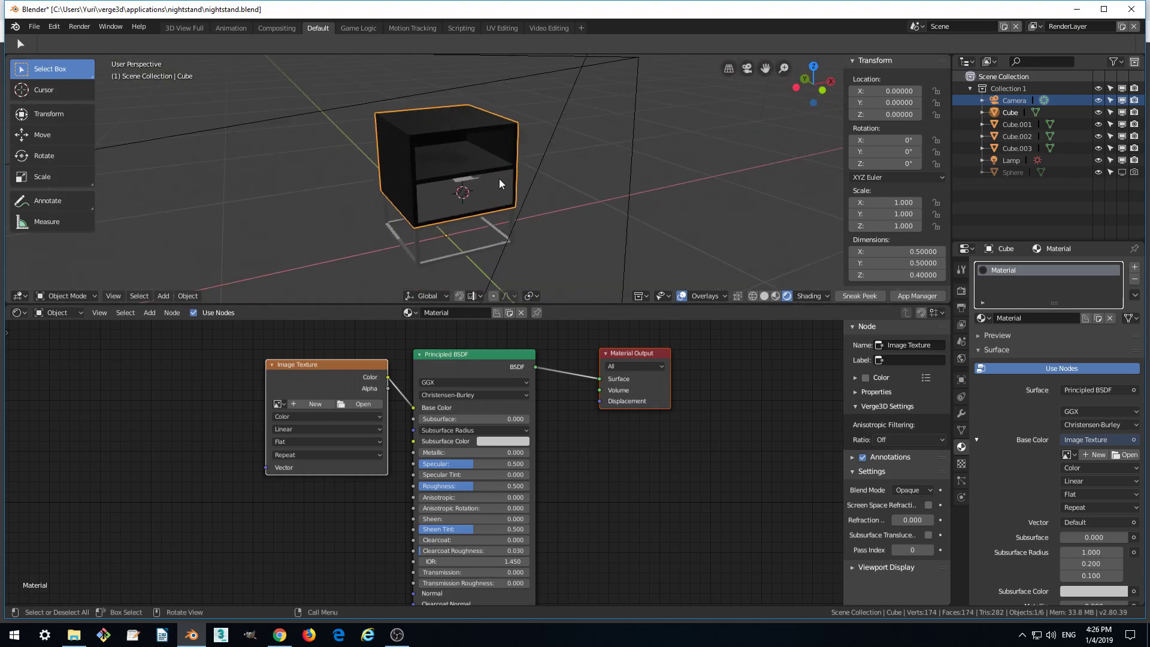
{"action": "scroll", "coordinate": [500, 174], "scroll_direction": "up", "scroll_amount": 2}
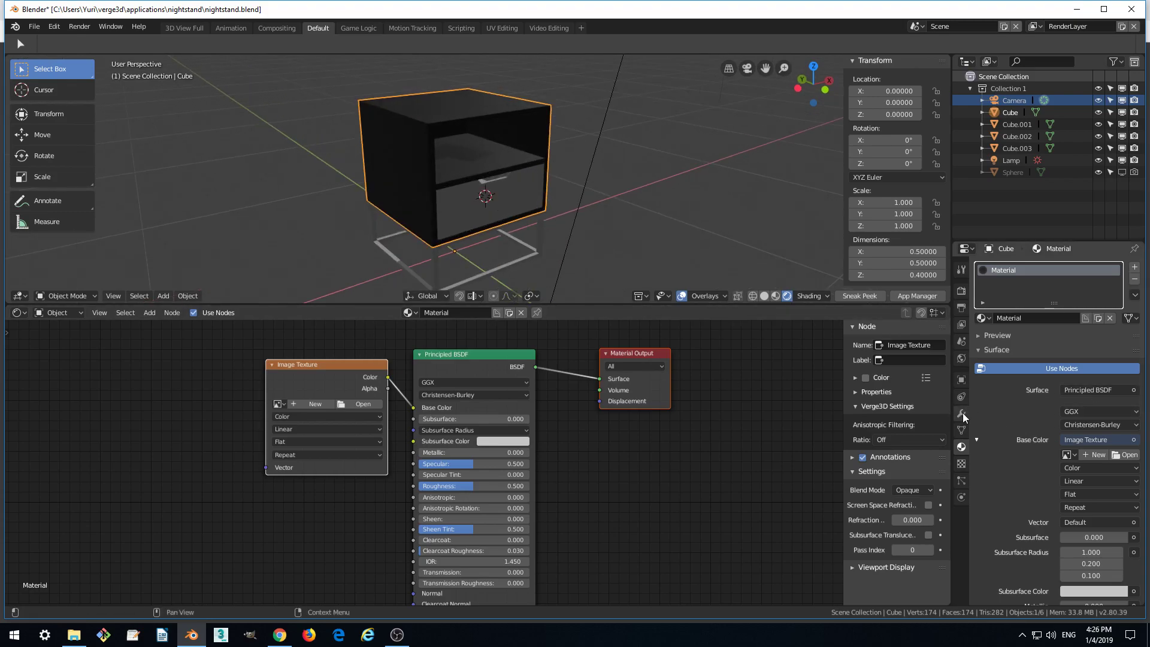
- Widen the properties area slightly and load wood_basecolor_1.jpg from the nightstand folder into the Image Texture node
{"action": "left_click_drag", "start_coordinate": [950, 412], "coordinate": [926, 412]}
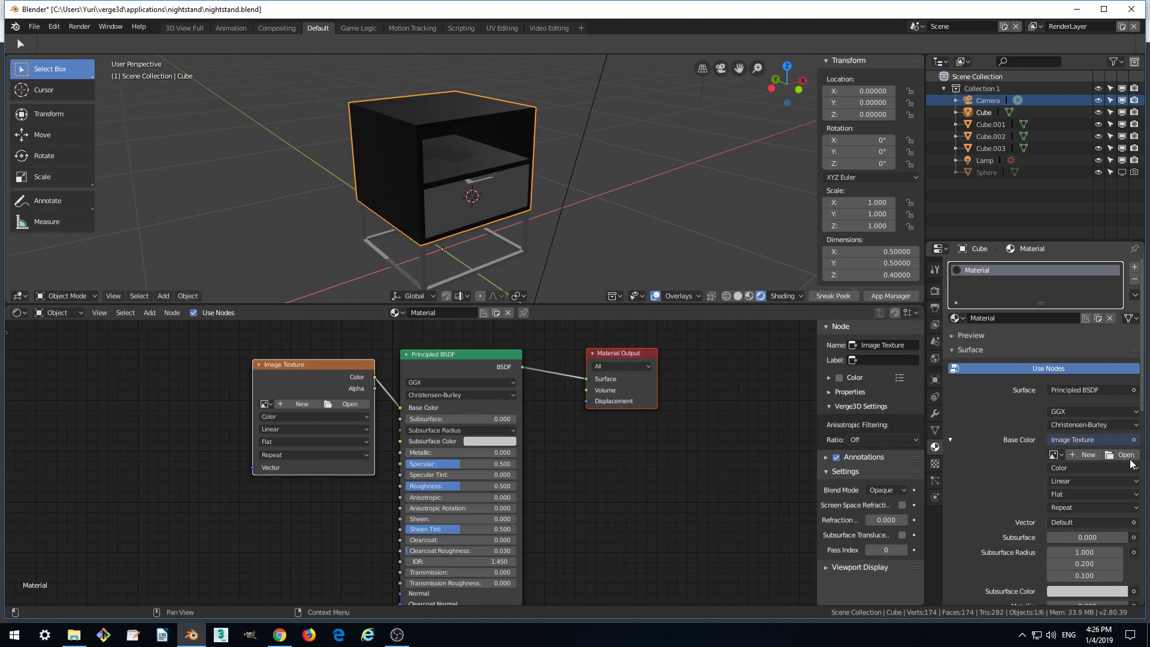
{"action": "left_click", "coordinate": [344, 402]}
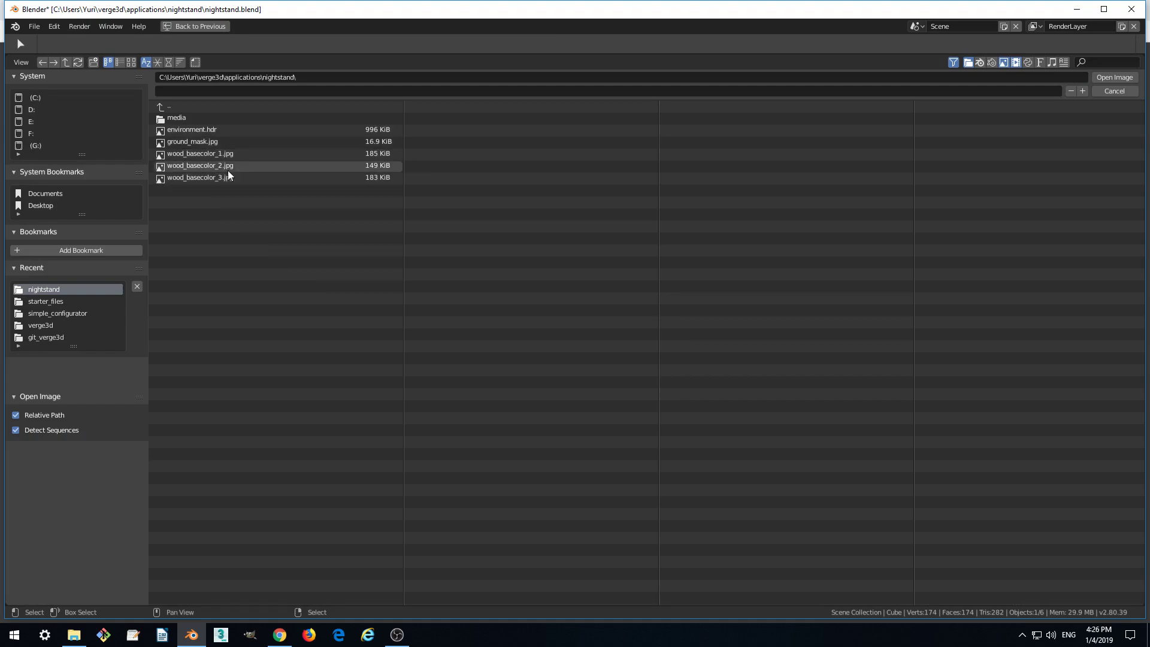
{"action": "left_click", "coordinate": [197, 153]}
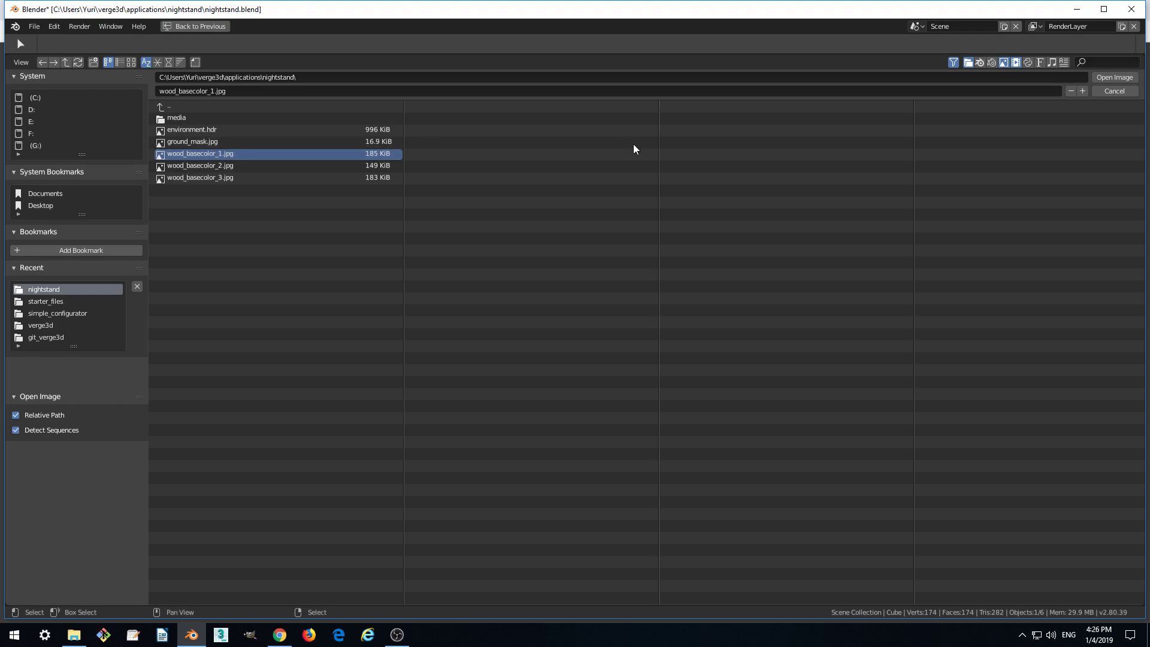
{"action": "left_click", "coordinate": [1099, 77]}
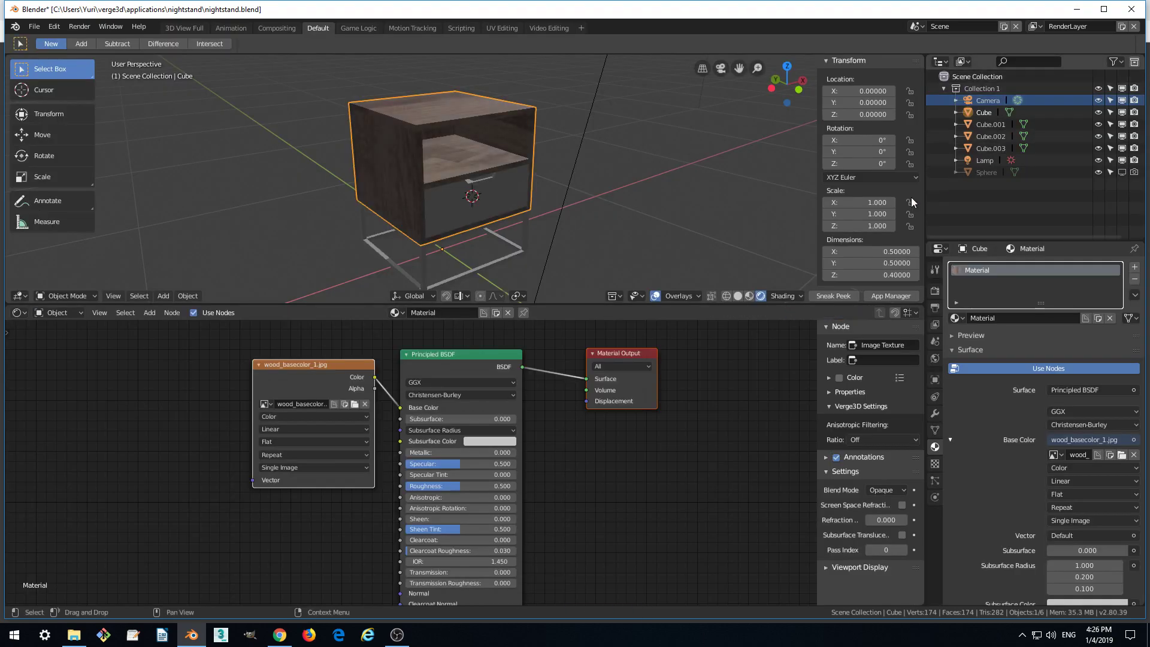
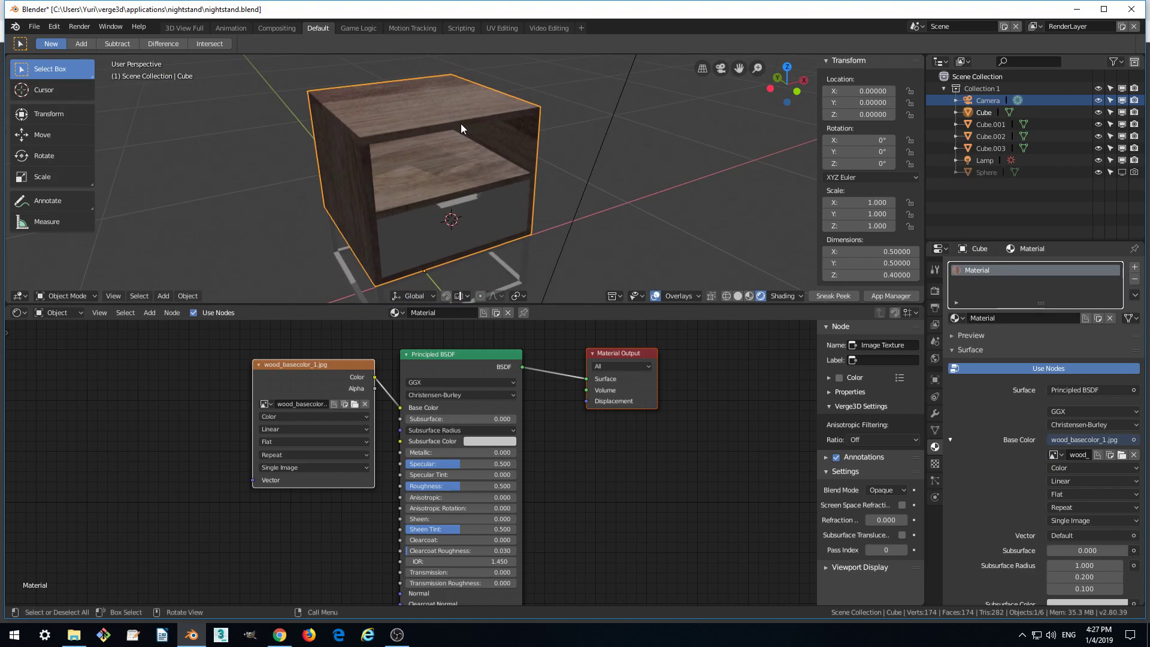
- Split the Shader Editor into two side-by-side areas and turn the new one into a UV Editor
{"action": "mouse_move", "coordinate": [461, 124]}
{"action": "middle_mouse_down"}
{"action": "mouse_move", "coordinate": [494, 153]}
{"action": "mouse_move", "coordinate": [472, 126]}
{"action": "middle_mouse_up"}
{"action": "middle_click_drag", "start_coordinate": [387, 163], "coordinate": [385, 88]}
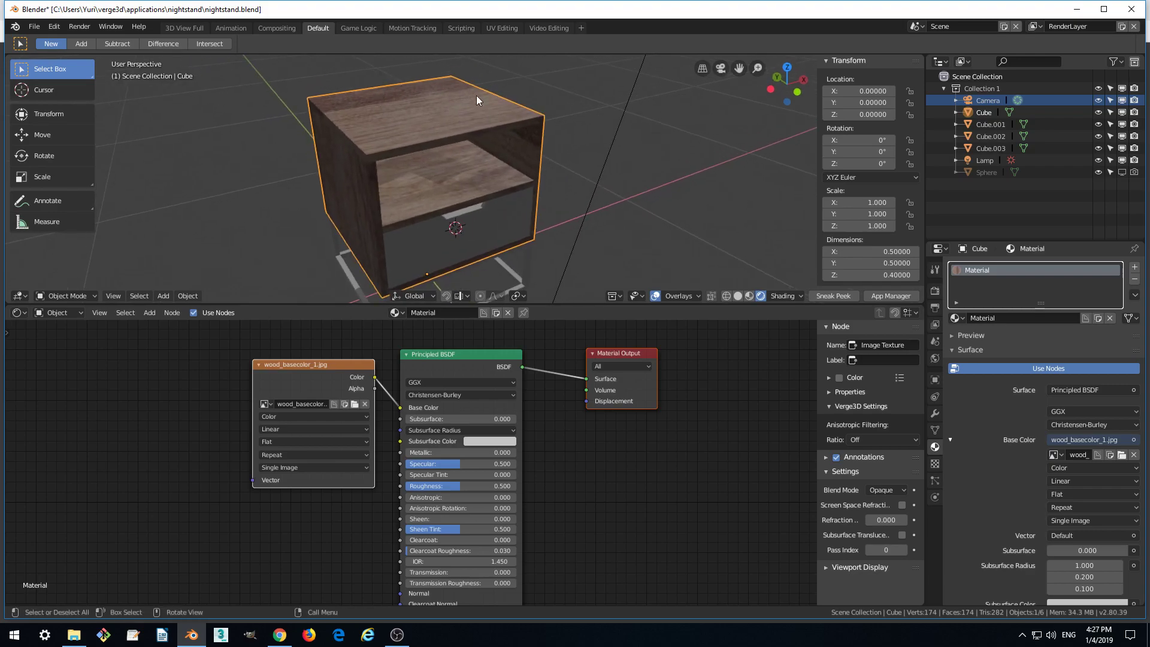
{"action": "middle_click_drag", "start_coordinate": [495, 131], "coordinate": [578, 184]}
{"action": "scroll", "coordinate": [579, 187], "scroll_direction": "down", "scroll_amount": 3}
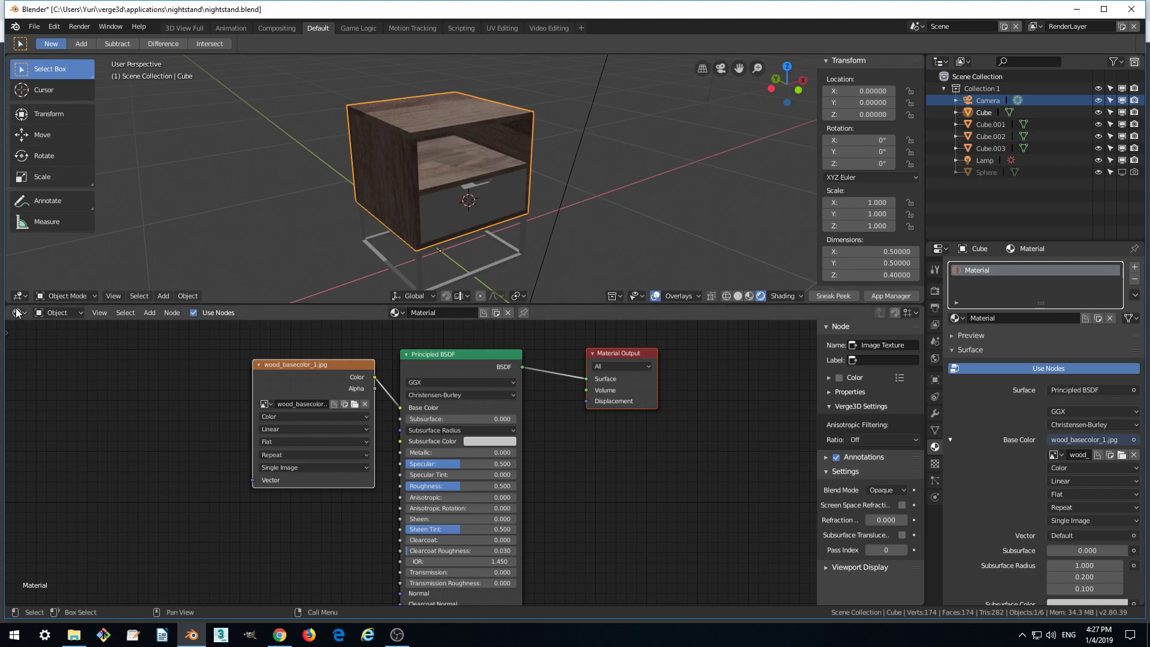
{"action": "middle_click_drag", "start_coordinate": [134, 375], "coordinate": [231, 377]}
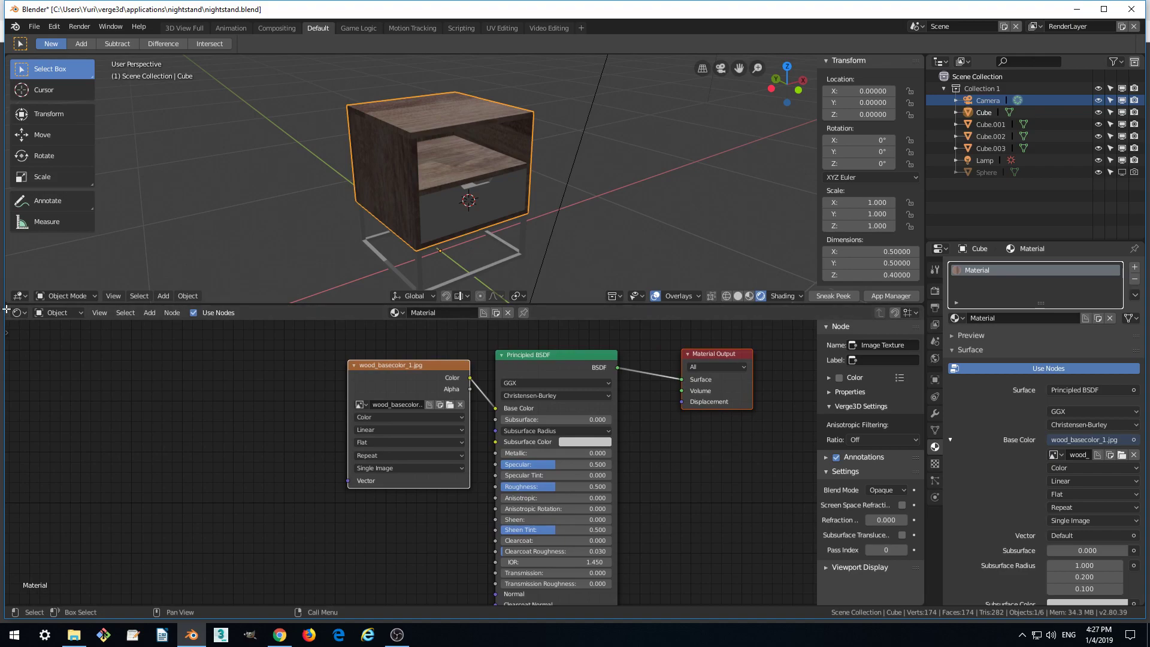
{"action": "left_click_drag", "start_coordinate": [6, 309], "coordinate": [390, 349]}
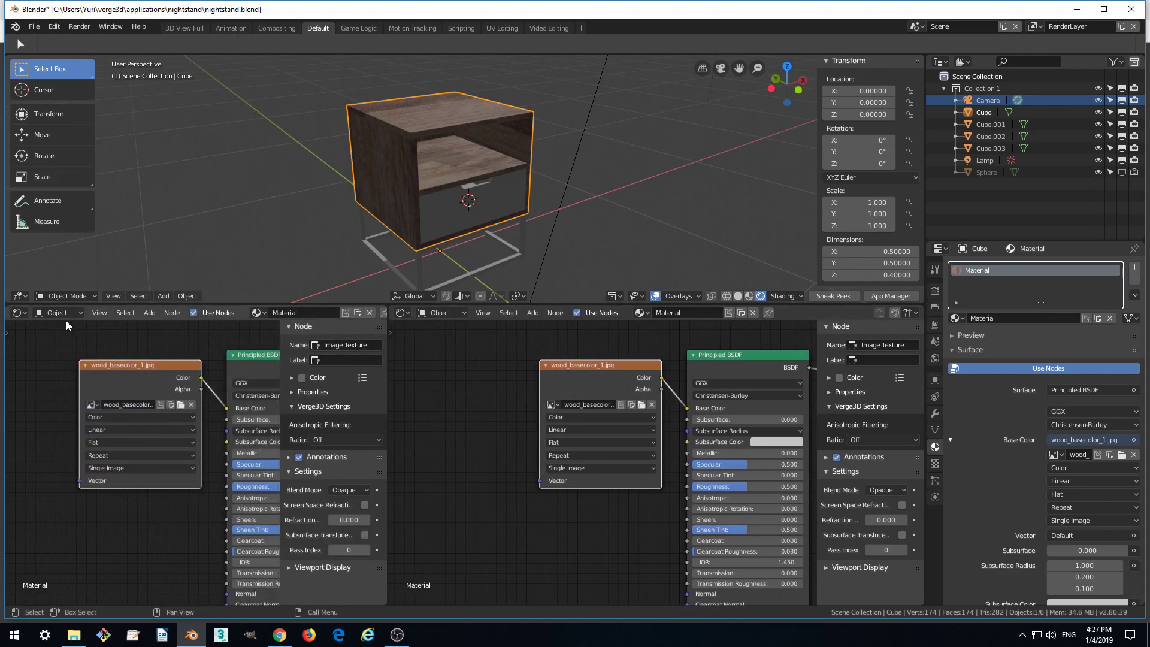
{"action": "left_click", "coordinate": [17, 313]}
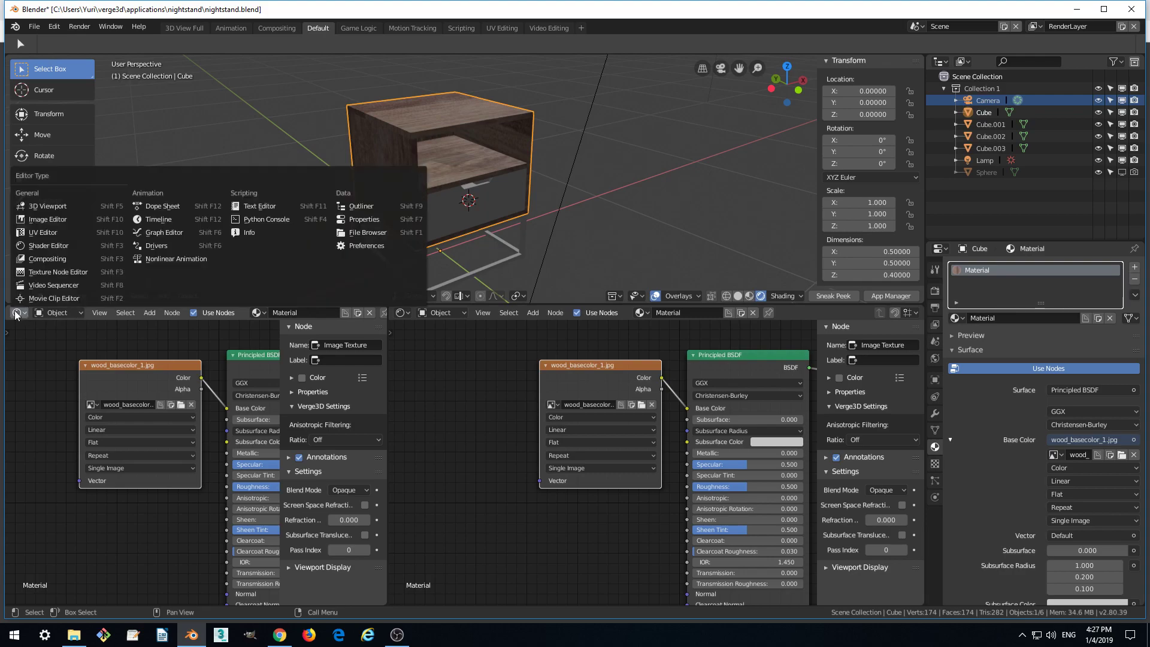
{"action": "left_click", "coordinate": [67, 231]}
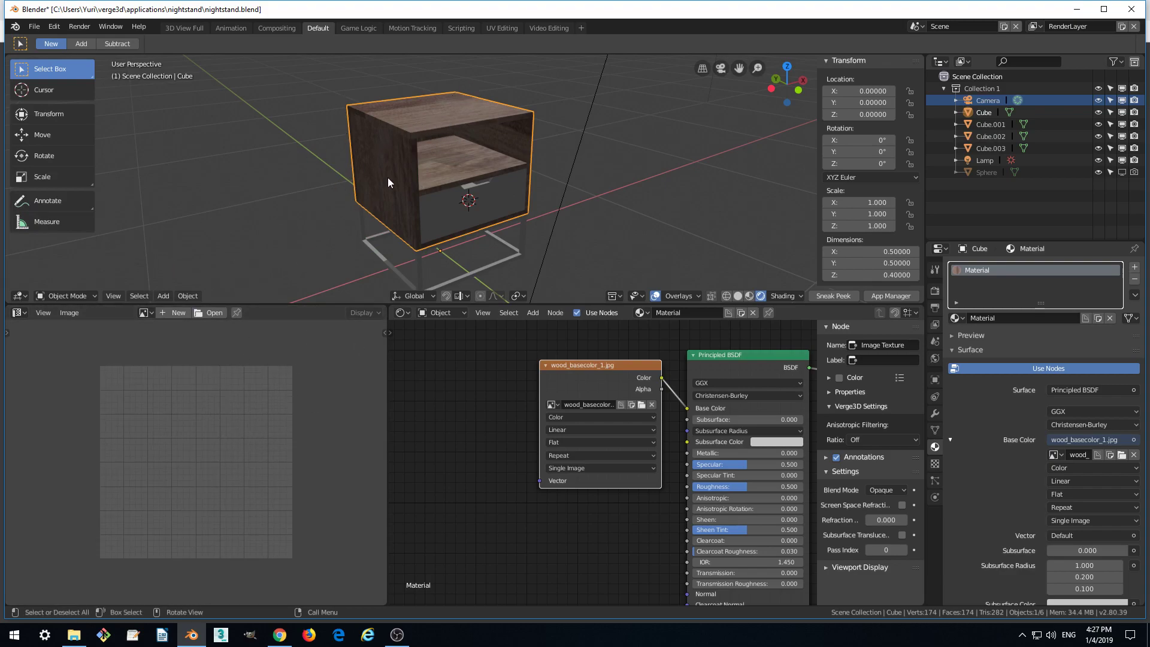
- Switch the nightstand body to Edit Mode so that its UV layout shows in the UV Editor
{"action": "left_click", "coordinate": [63, 295]}
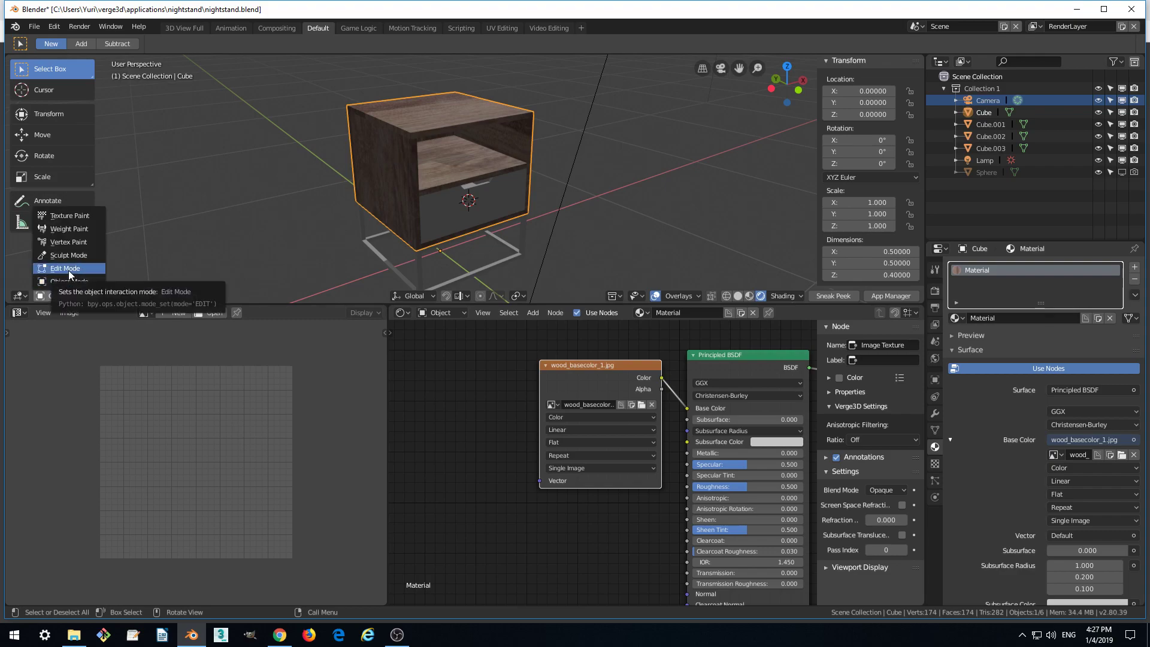
{"action": "left_click", "coordinate": [68, 270]}
{"action": "scroll", "coordinate": [246, 359], "scroll_direction": "up", "scroll_amount": 1}
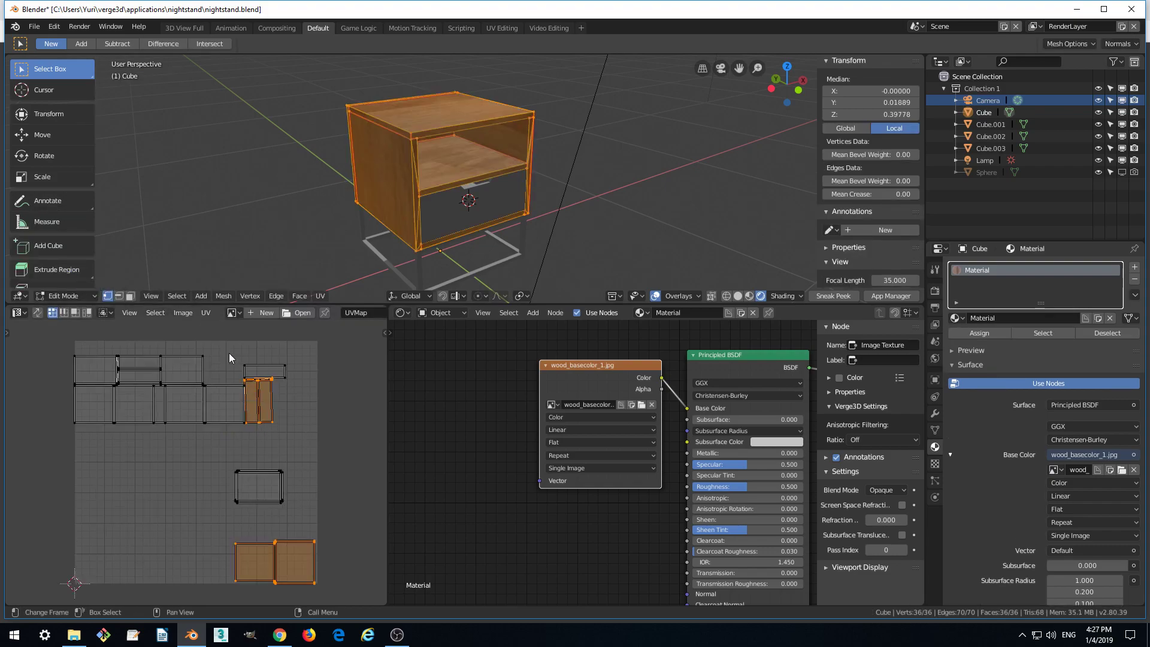
{"action": "scroll", "coordinate": [123, 429], "scroll_direction": "down", "scroll_amount": 1}
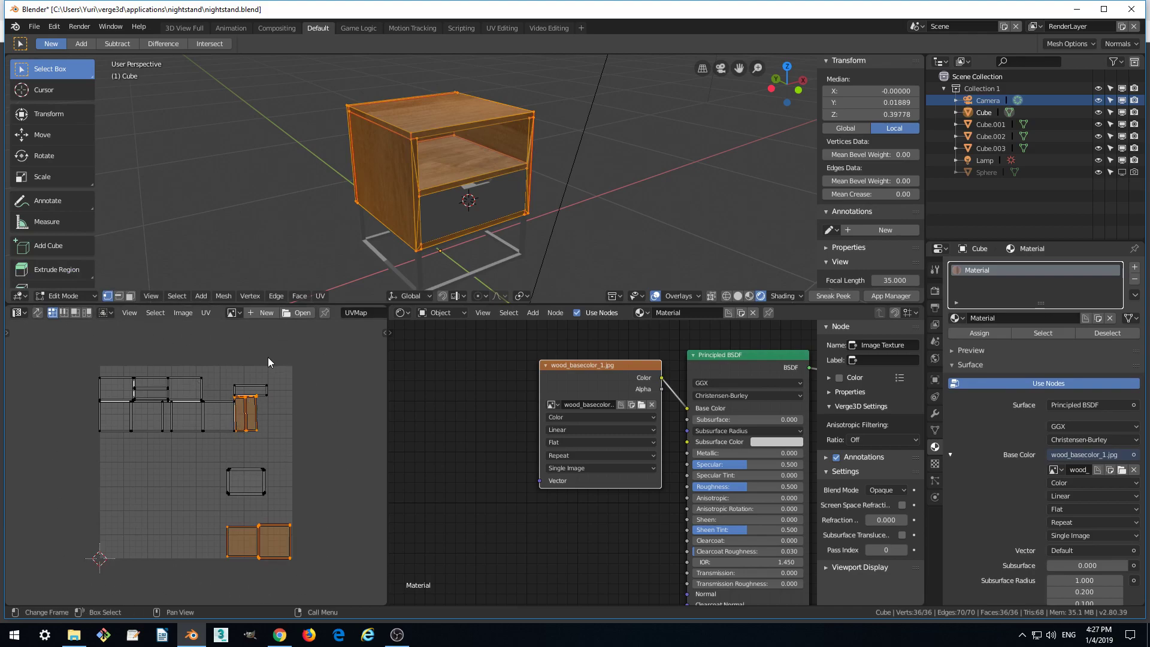
- Display wood_basecolor_1.jpg as the background image behind the UV layout
{"action": "left_click", "coordinate": [234, 316]}
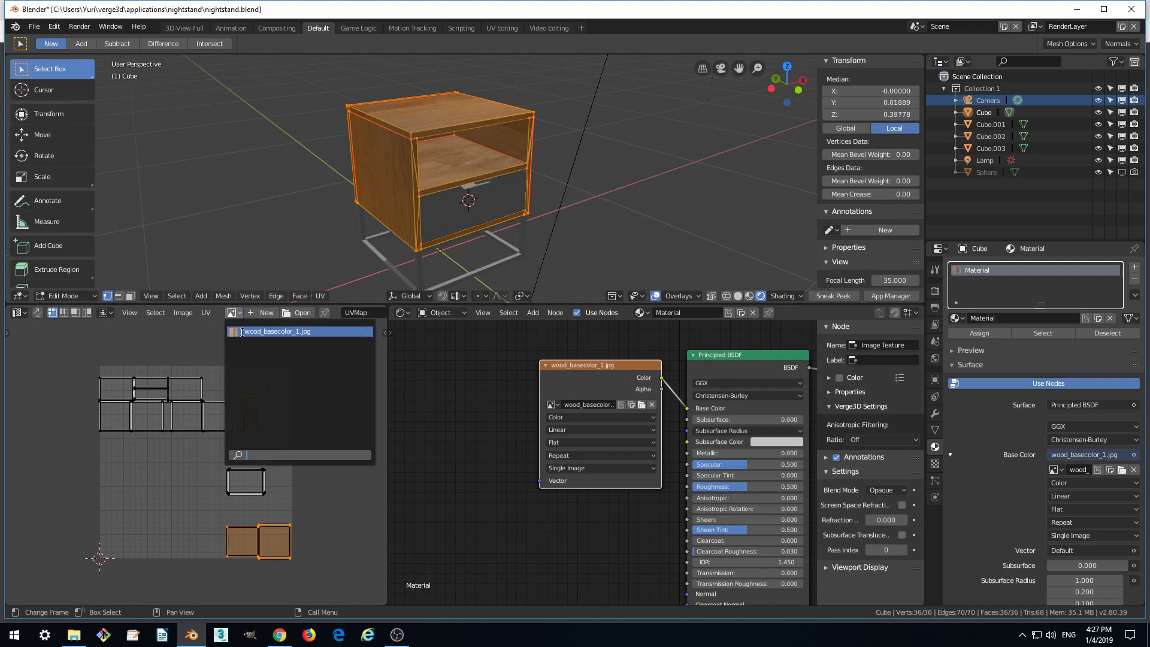
{"action": "left_click", "coordinate": [242, 332]}
{"action": "scroll", "coordinate": [293, 429], "scroll_direction": "down", "scroll_amount": 4}
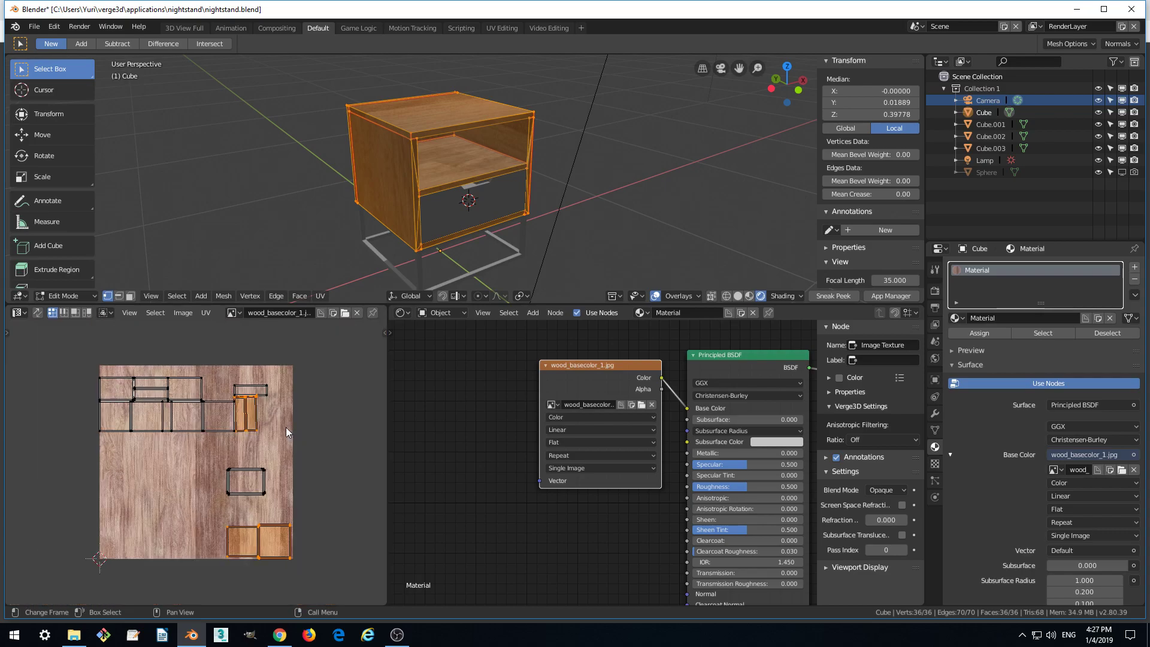
{"action": "scroll", "coordinate": [267, 431], "scroll_direction": "up", "scroll_amount": 1}
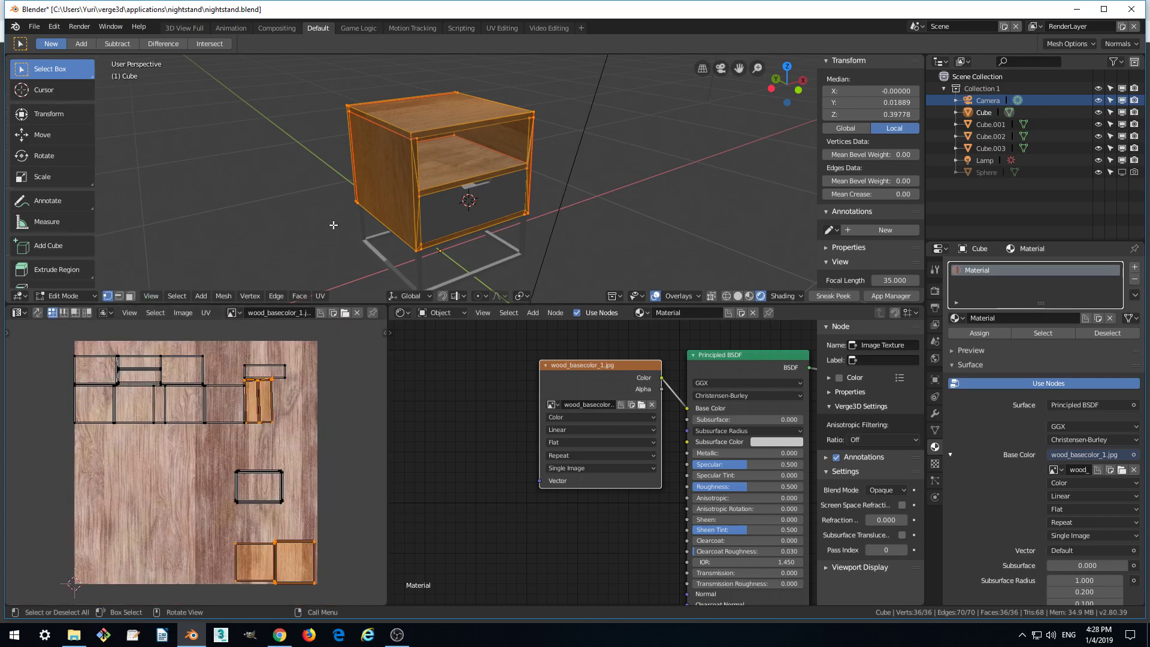
- Select all UVs of the nightstand body in the UV Editor
{"action": "middle_click_drag", "start_coordinate": [472, 180], "coordinate": [491, 187]}
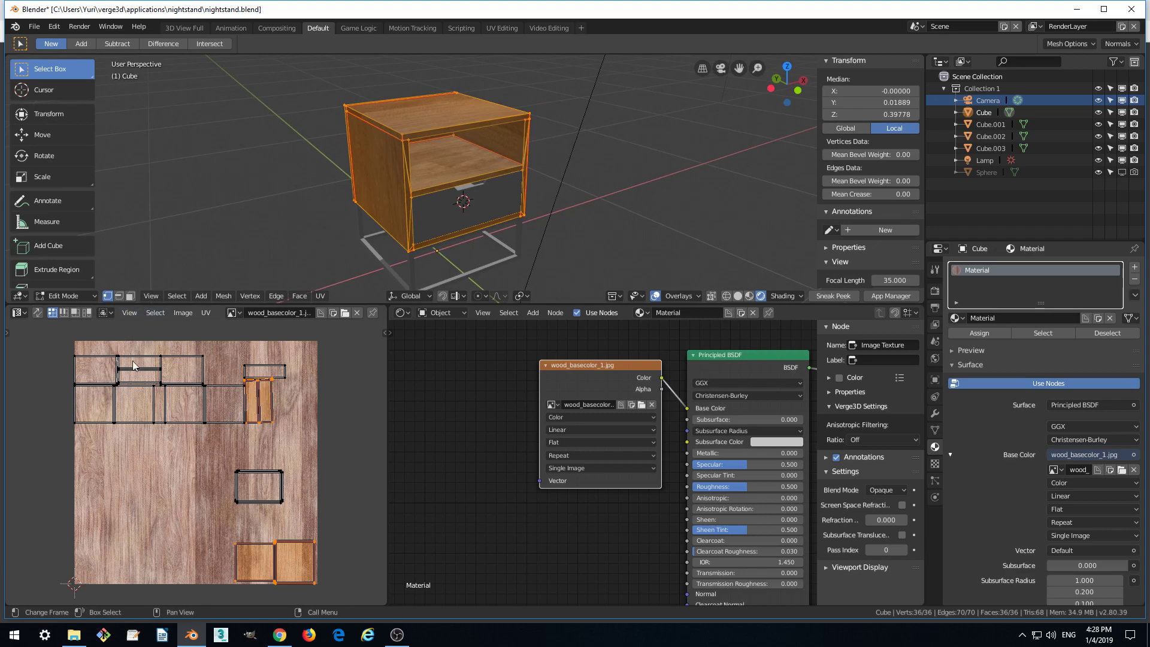
{"action": "left_click", "coordinate": [155, 312]}
{"action": "left_click", "coordinate": [159, 326]}
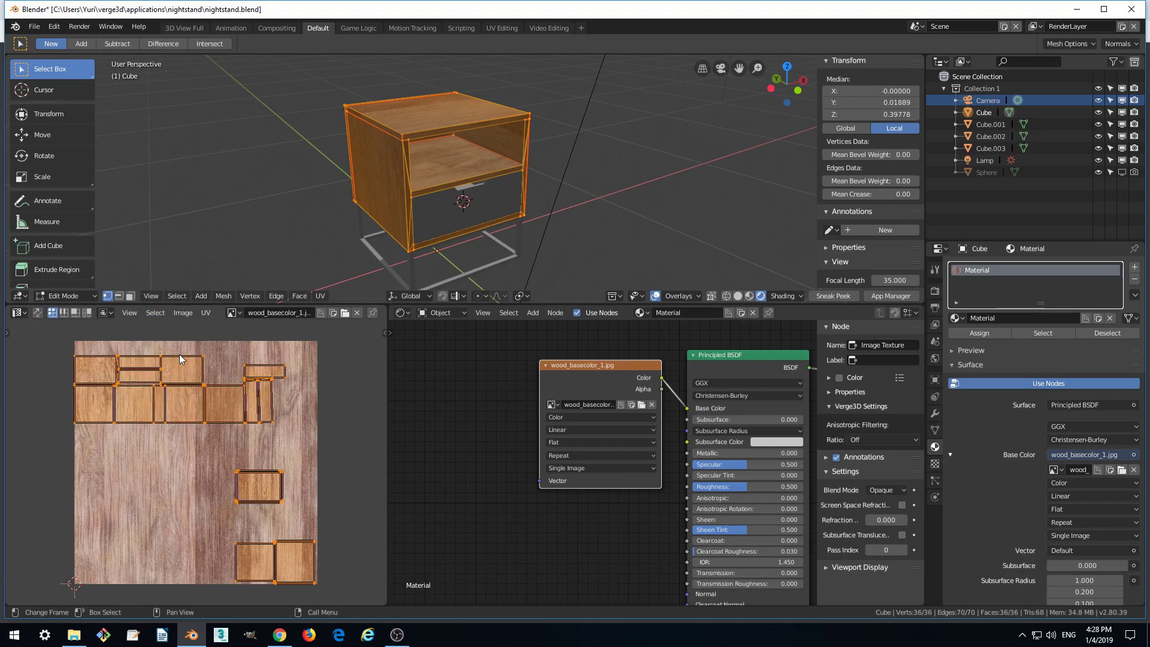
{"action": "left_click", "coordinate": [206, 313]}
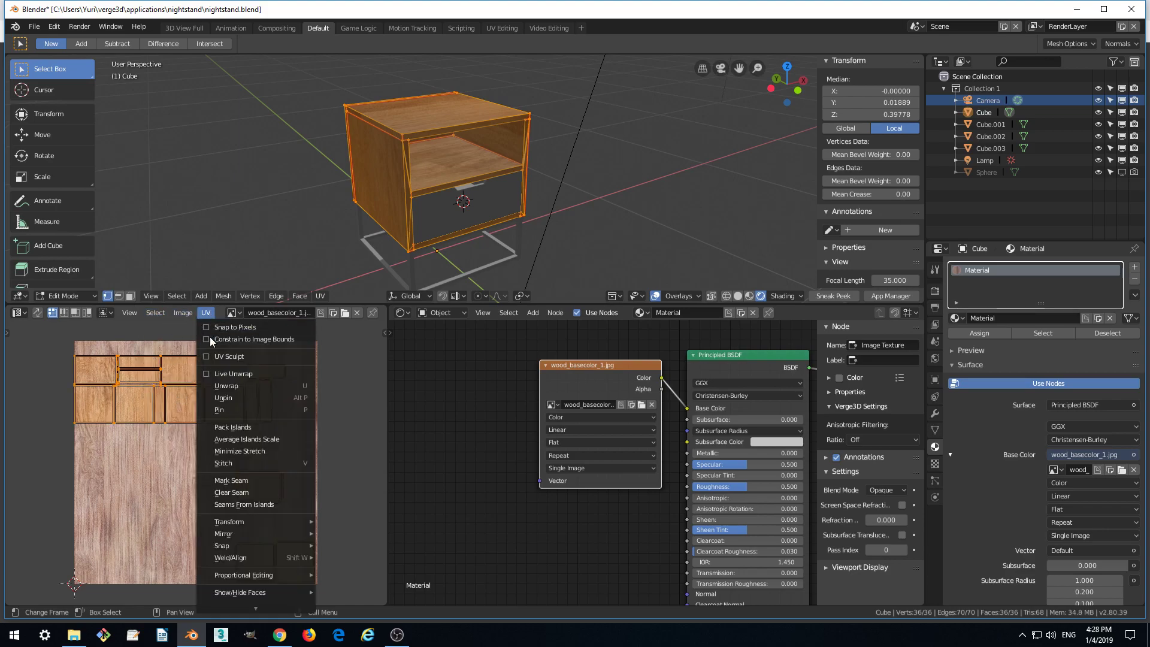
{"action": "left_click", "coordinate": [226, 386]}
{"action": "left_click", "coordinate": [153, 314]}
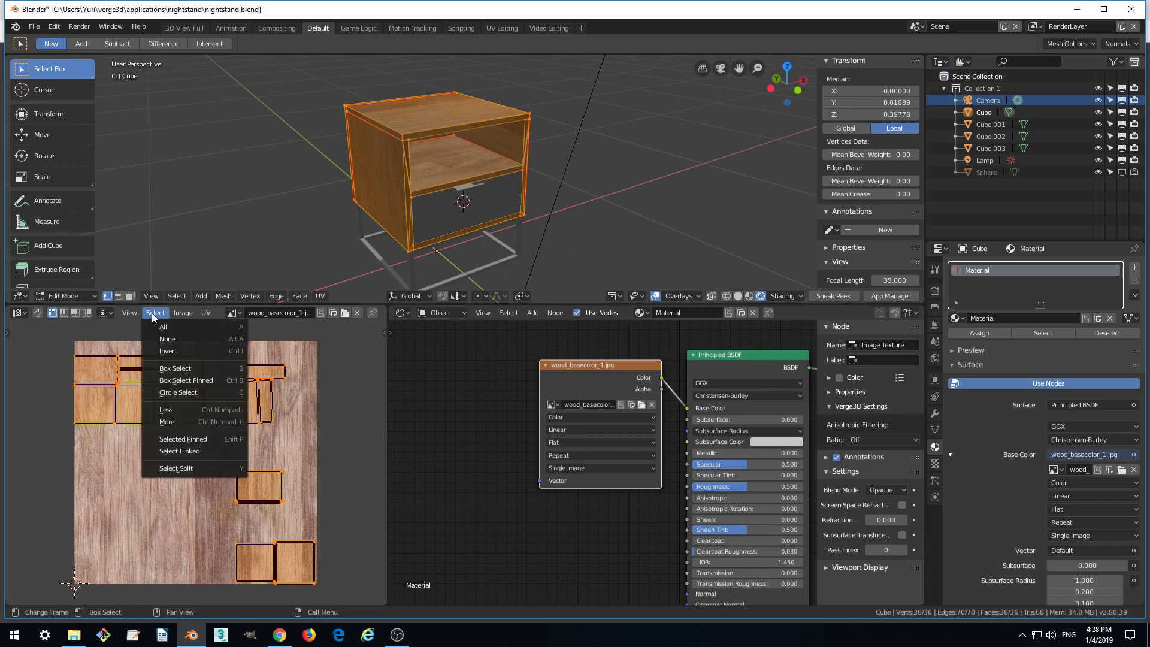
{"action": "mouse_move", "coordinate": [205, 314]}
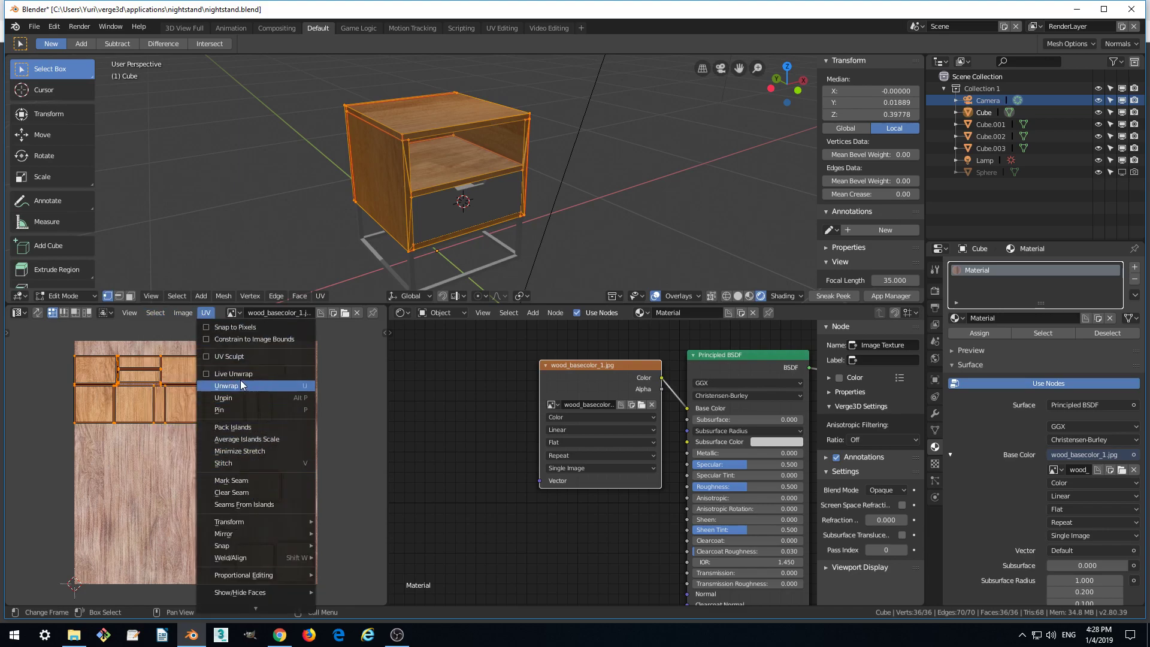
- Try scaling down all selected UVs of the nightstand body in the UV Editor
{"action": "mouse_move", "coordinate": [253, 521]}
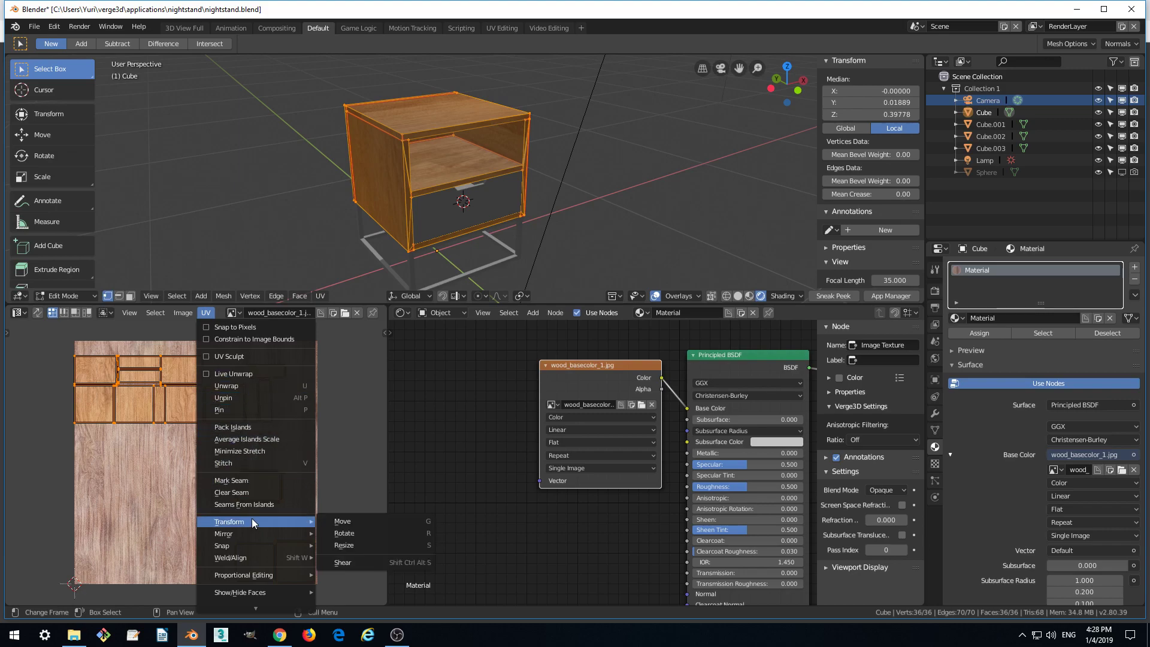
{"action": "left_click", "coordinate": [355, 543]}
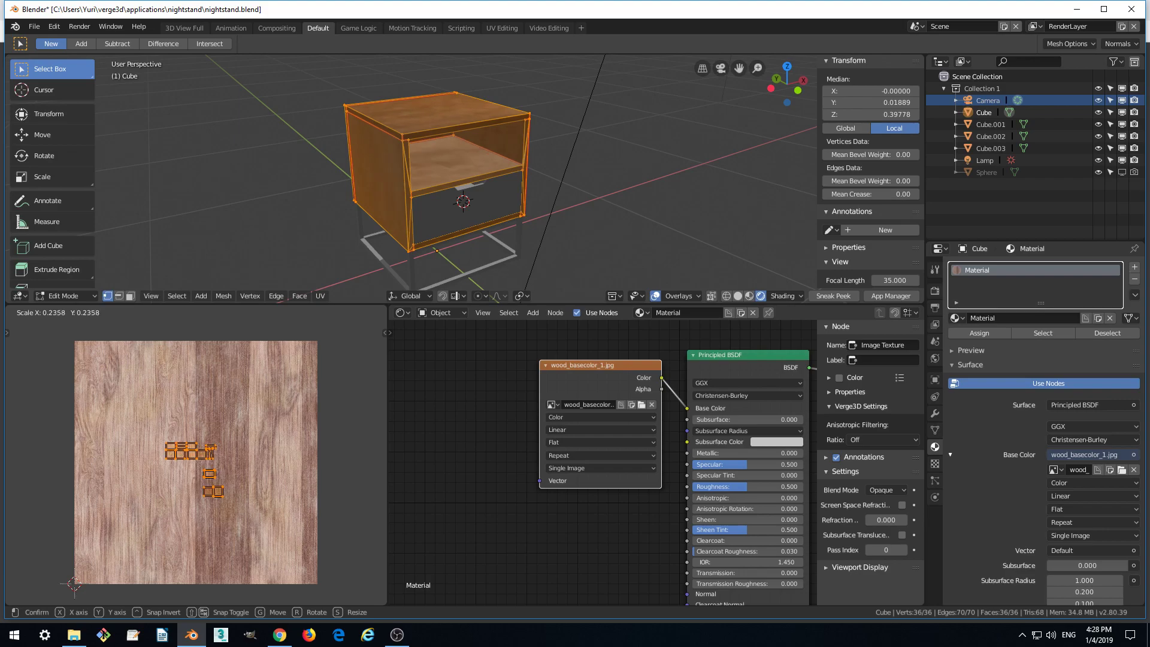
{"action": "left_click", "coordinate": [297, 595]}
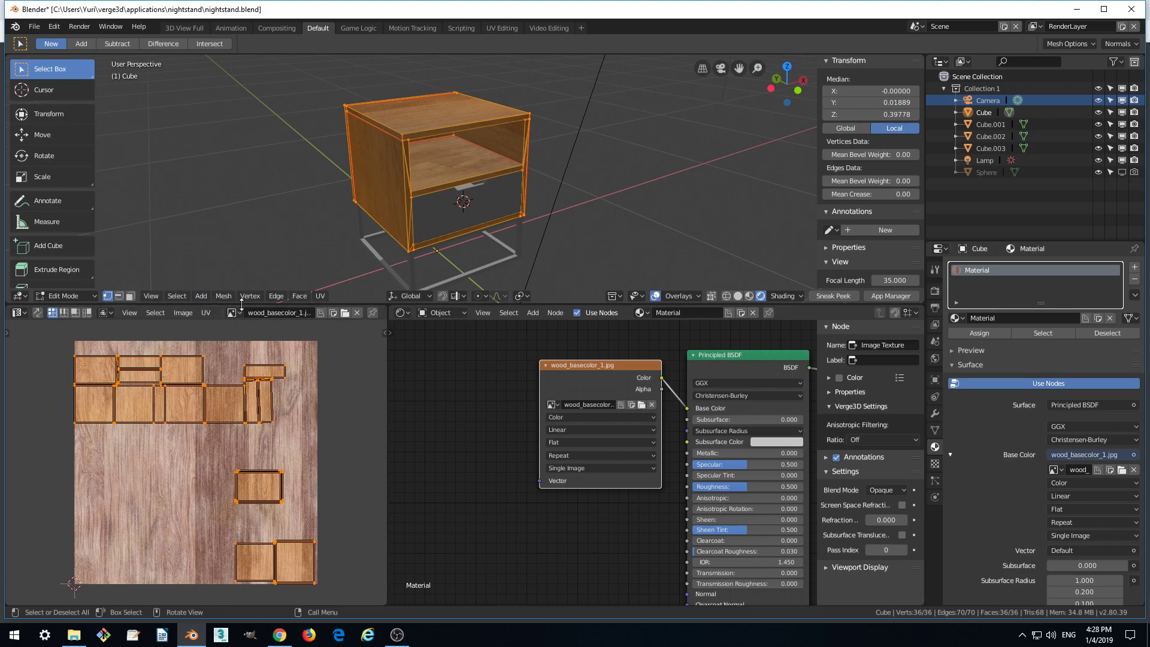
- Deselect all UVs of the nightstand body in the UV Editor
{"action": "scroll", "coordinate": [530, 446], "scroll_direction": "down", "scroll_amount": 1}
{"action": "left_click_drag", "start_coordinate": [663, 347], "coordinate": [679, 347]}
{"action": "left_click_drag", "start_coordinate": [519, 357], "coordinate": [523, 354]}
{"action": "left_click", "coordinate": [350, 365]}
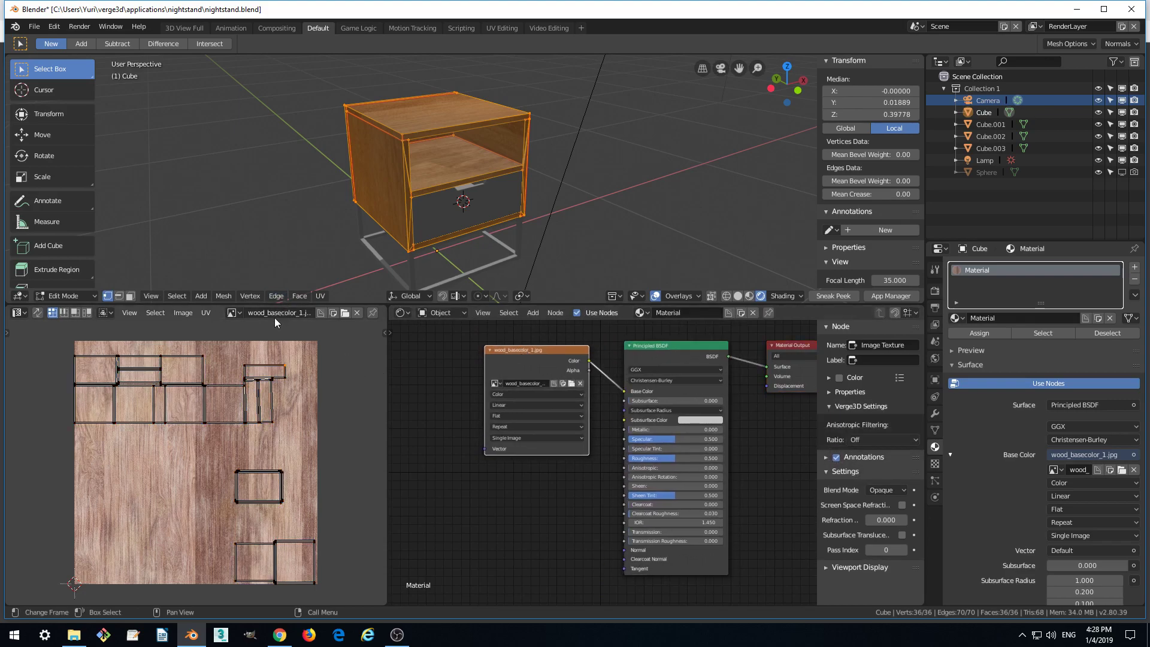
- Add a UV Map input node beside the wood_basecolor_1.jpg texture node and connect its UV output to the texture's Vector input
{"action": "key", "text": "KP_Decimal"}
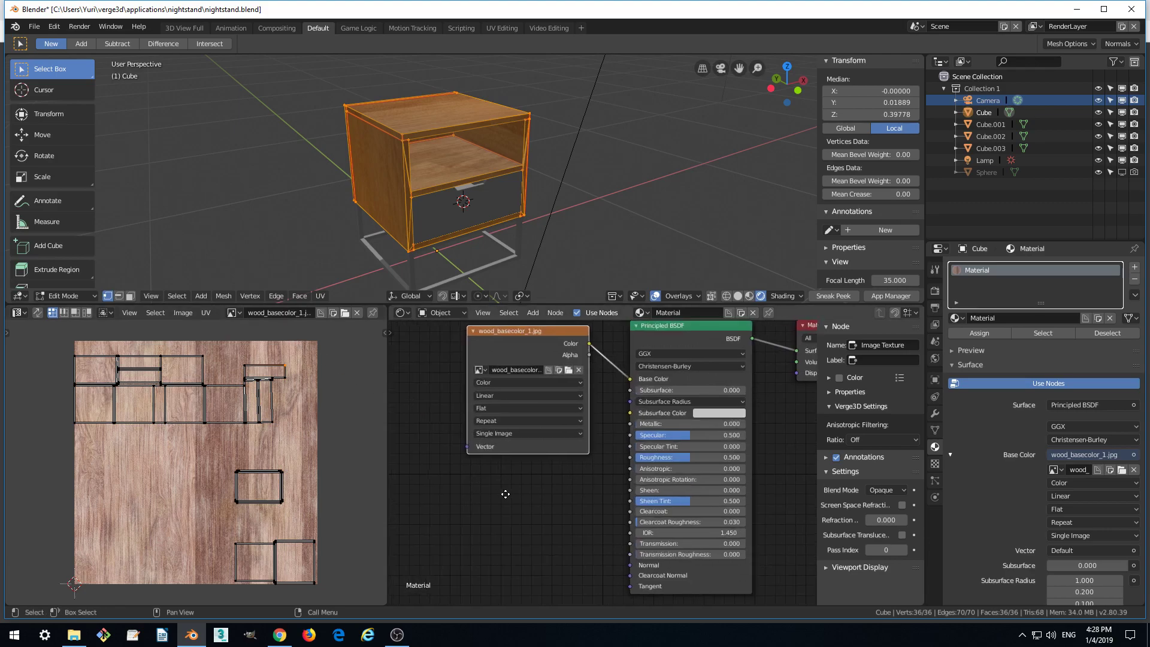
{"action": "middle_click_drag", "start_coordinate": [631, 531], "coordinate": [599, 512]}
{"action": "scroll", "coordinate": [541, 479], "scroll_direction": "up", "scroll_amount": 1}
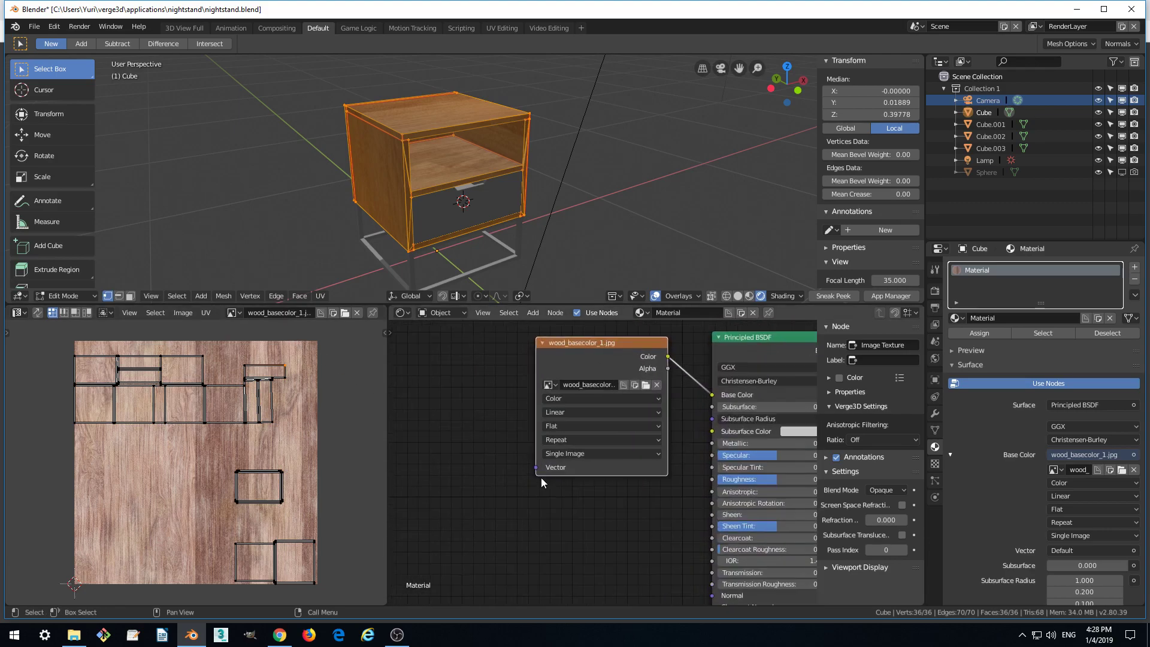
{"action": "middle_click_drag", "start_coordinate": [533, 468], "coordinate": [591, 484]}
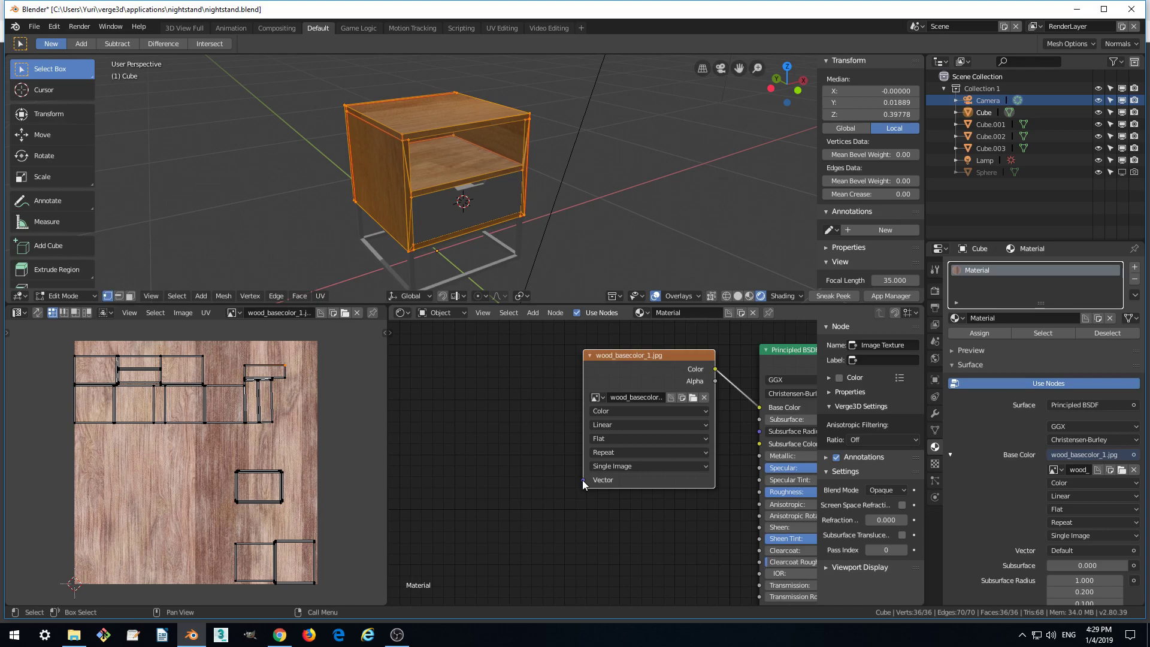
{"action": "middle_click_drag", "start_coordinate": [496, 160], "coordinate": [497, 172]}
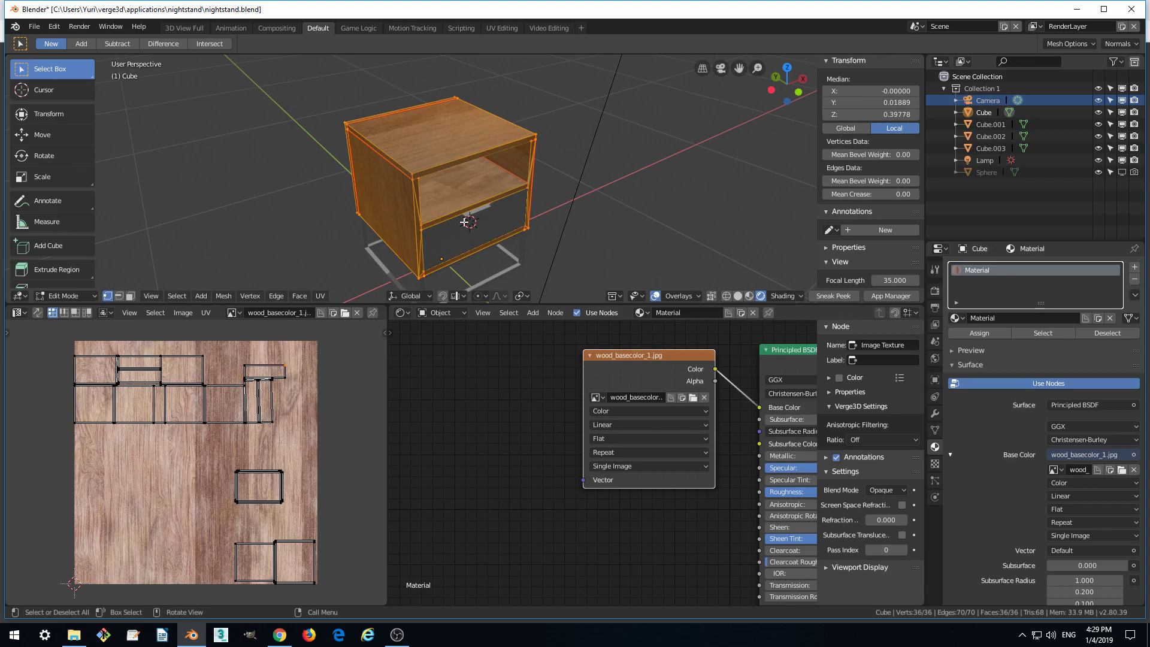
{"action": "mouse_move", "coordinate": [496, 424]}
{"action": "middle_mouse_down"}
{"action": "mouse_move", "coordinate": [523, 419]}
{"action": "mouse_move", "coordinate": [499, 421]}
{"action": "middle_mouse_up"}
{"action": "scroll", "coordinate": [538, 430], "scroll_direction": "down", "scroll_amount": 1}
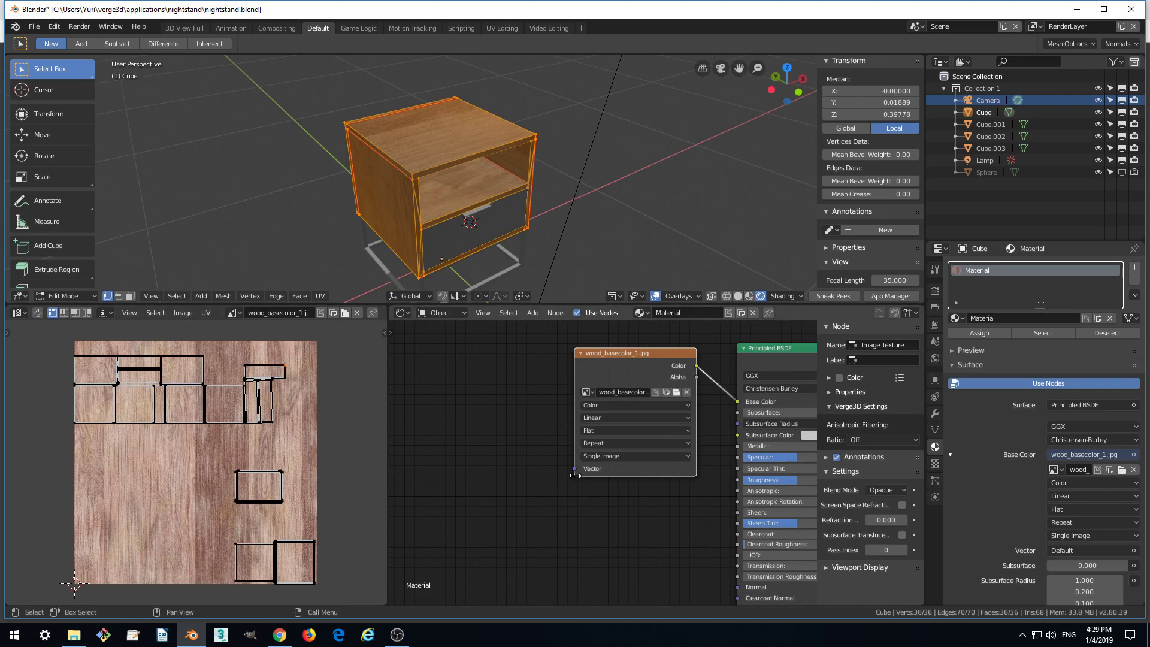
{"action": "left_click", "coordinate": [531, 312]}
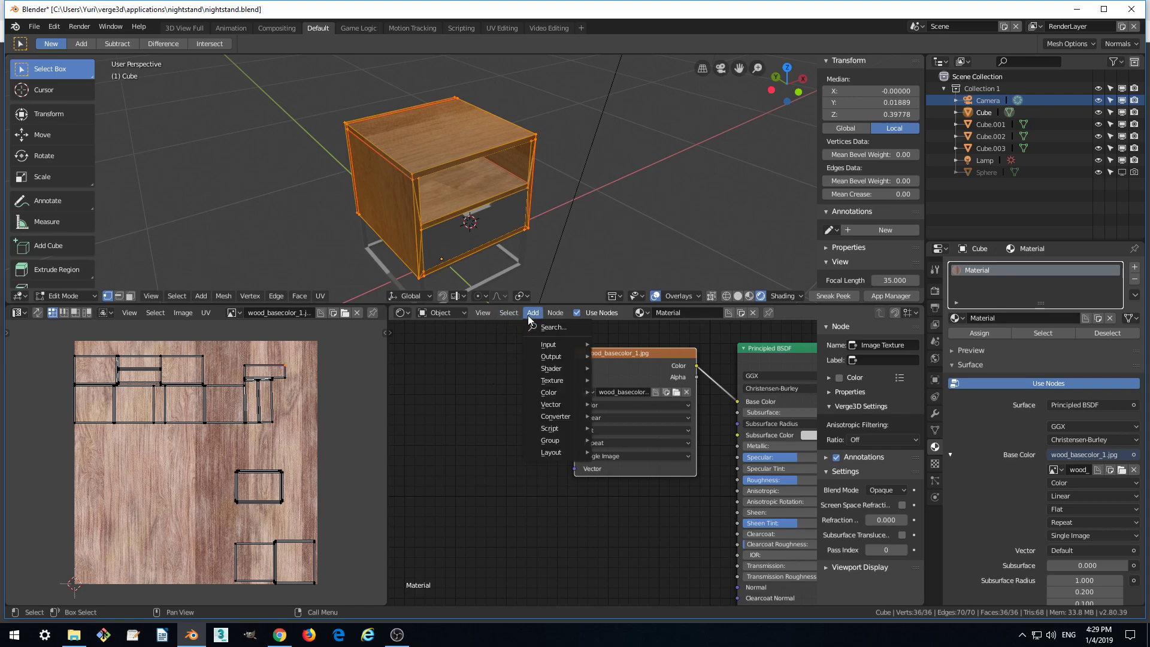
{"action": "mouse_move", "coordinate": [550, 346]}
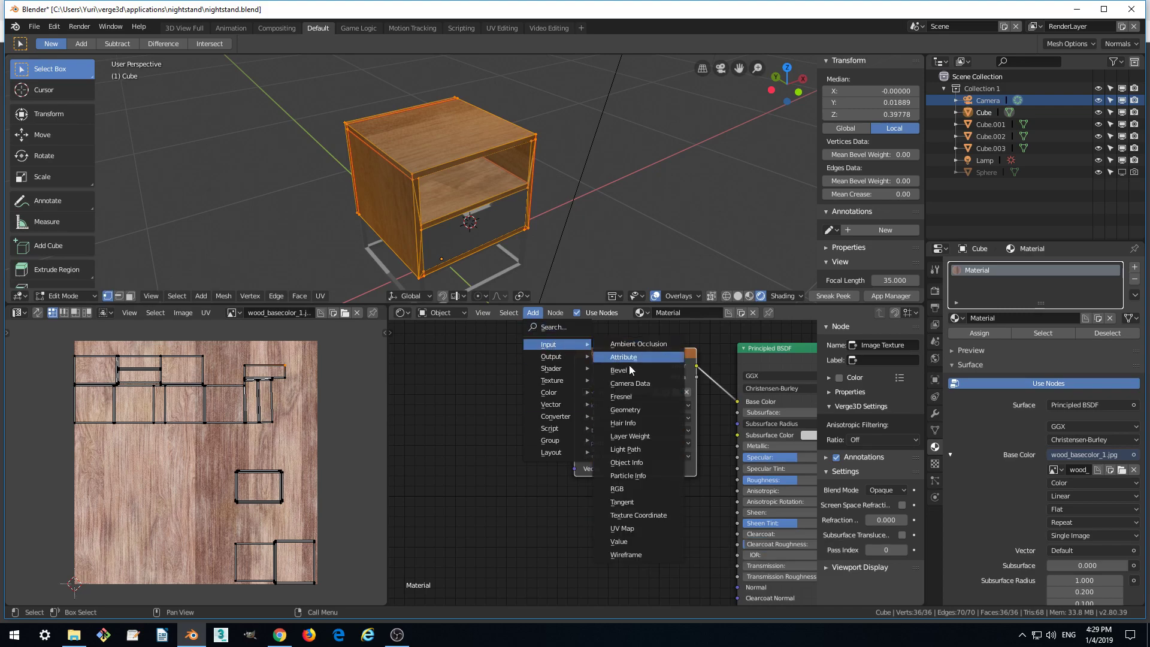
{"action": "left_click", "coordinate": [637, 529]}
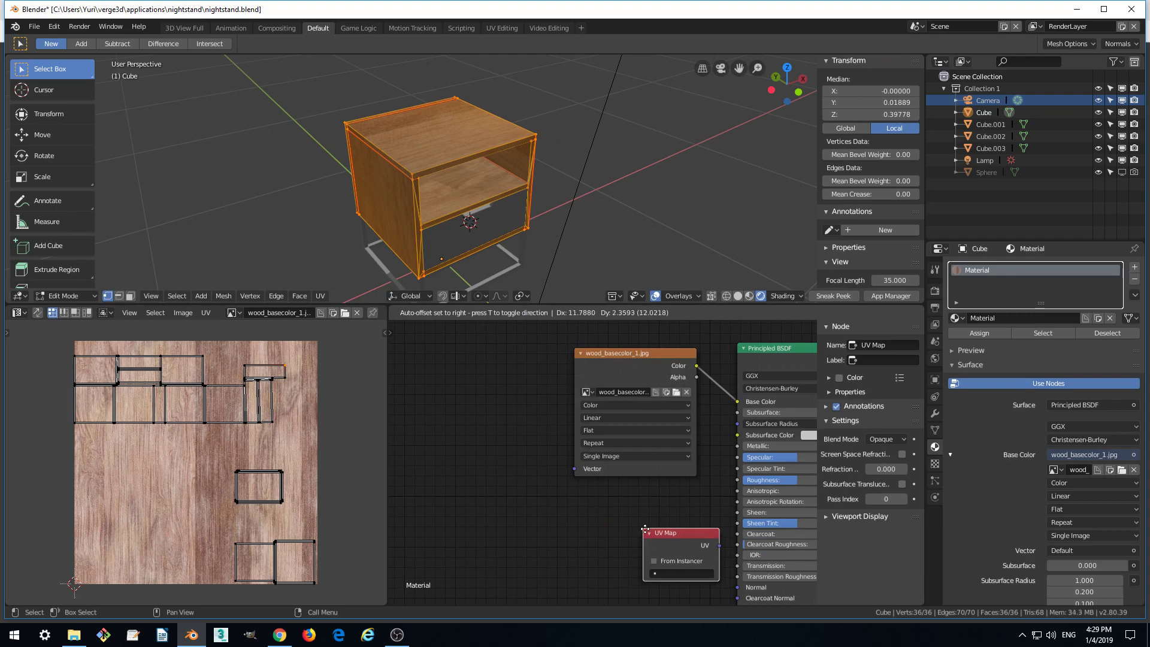
{"action": "left_click", "coordinate": [469, 417]}
{"action": "left_click_drag", "start_coordinate": [543, 436], "coordinate": [574, 470]}
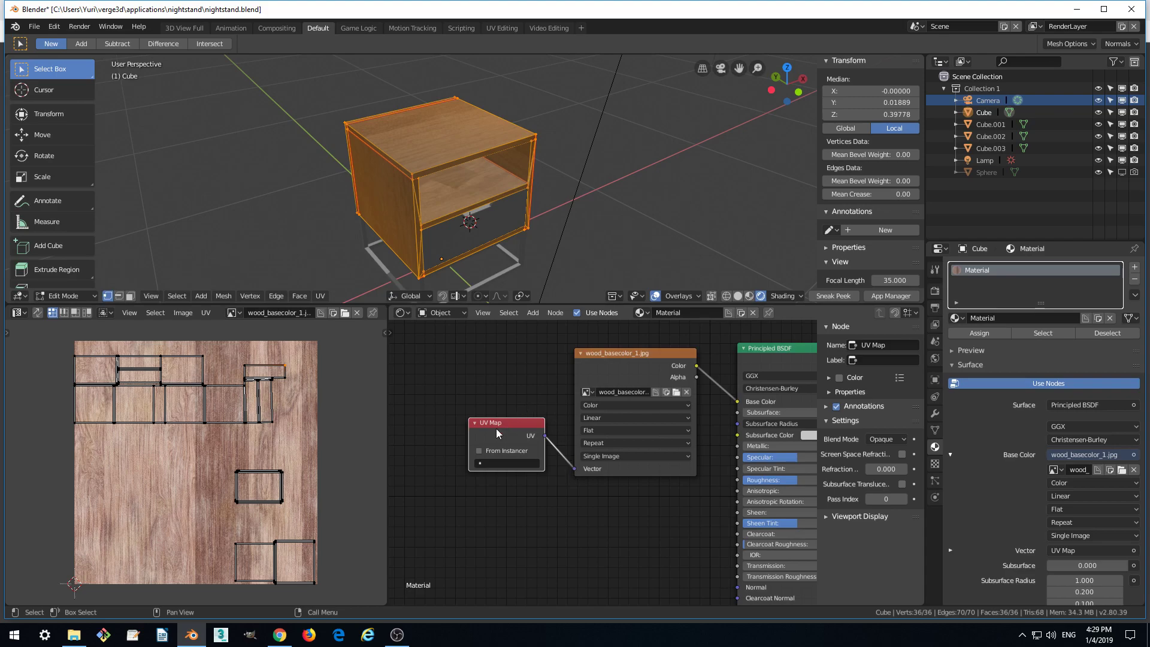
- Choose UVMap in the UV Map node and check it against the UV Maps list in the mesh data properties
{"action": "left_click", "coordinate": [482, 463]}
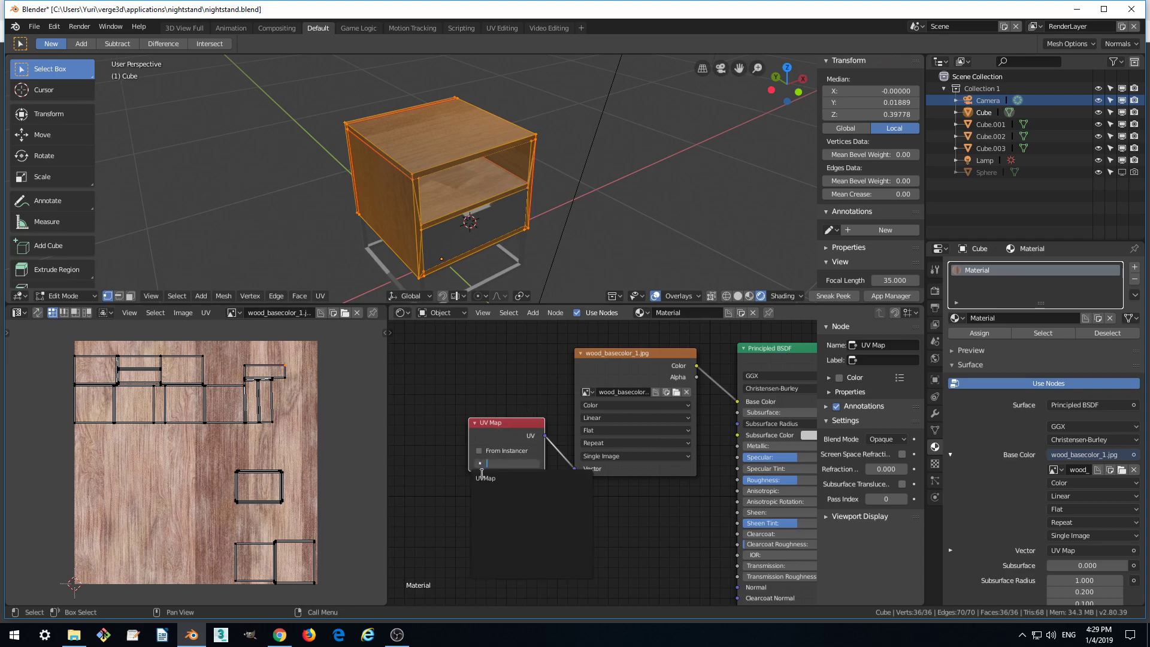
{"action": "left_click", "coordinate": [482, 477]}
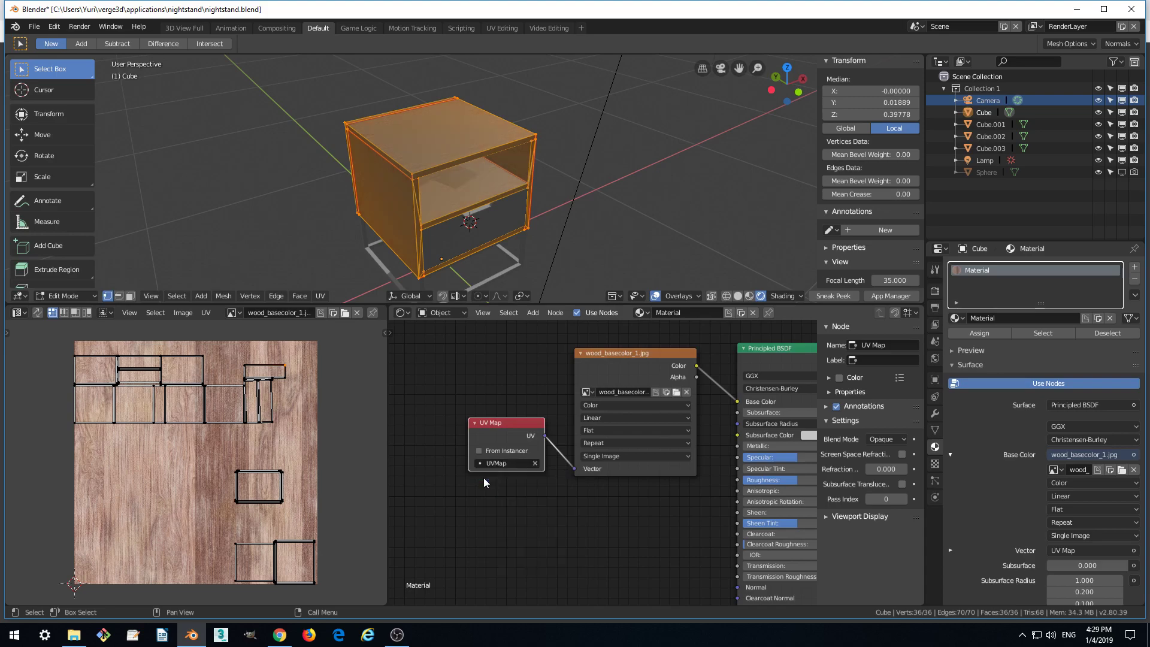
{"action": "left_click", "coordinate": [535, 463]}
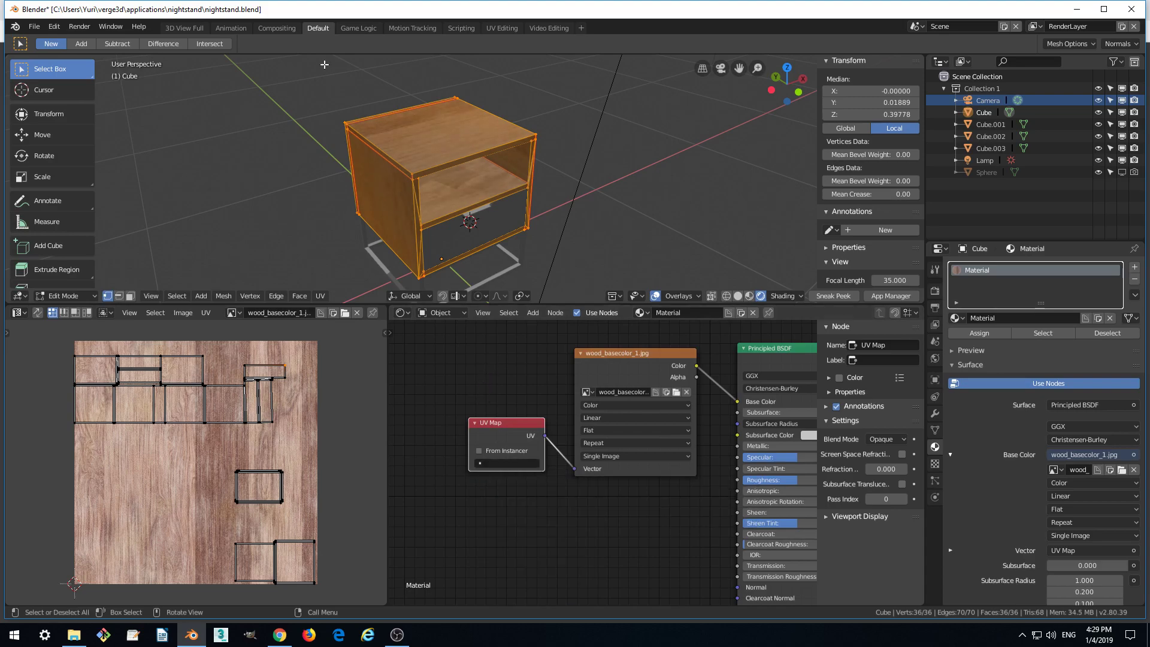
{"action": "left_click", "coordinate": [480, 462]}
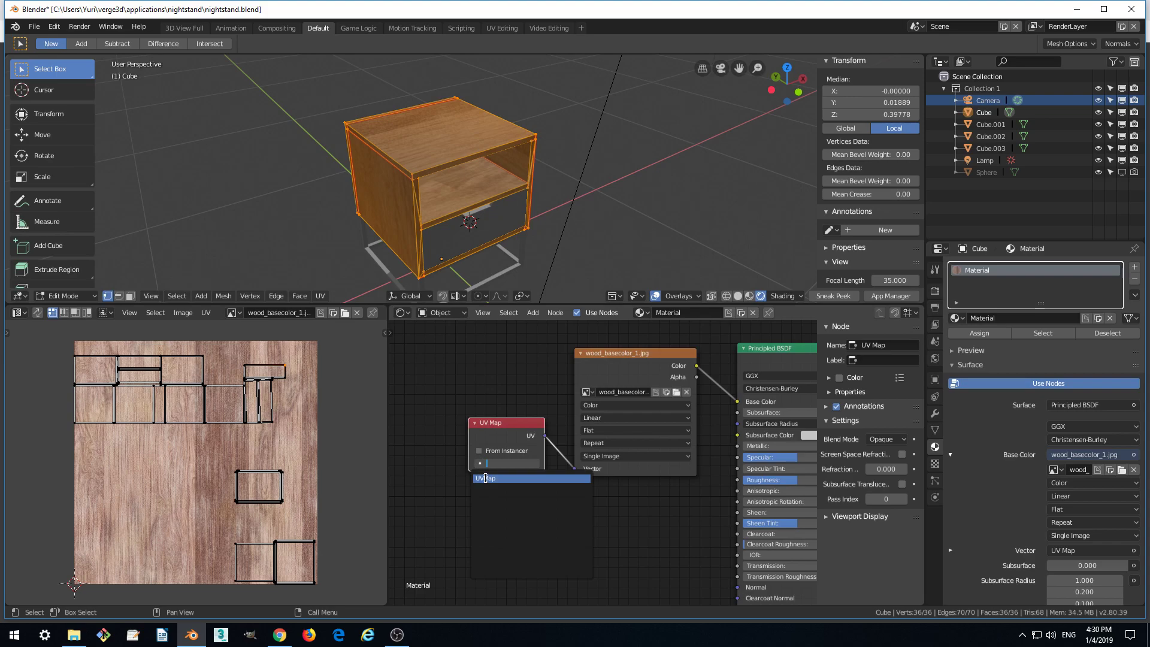
{"action": "left_click", "coordinate": [485, 477]}
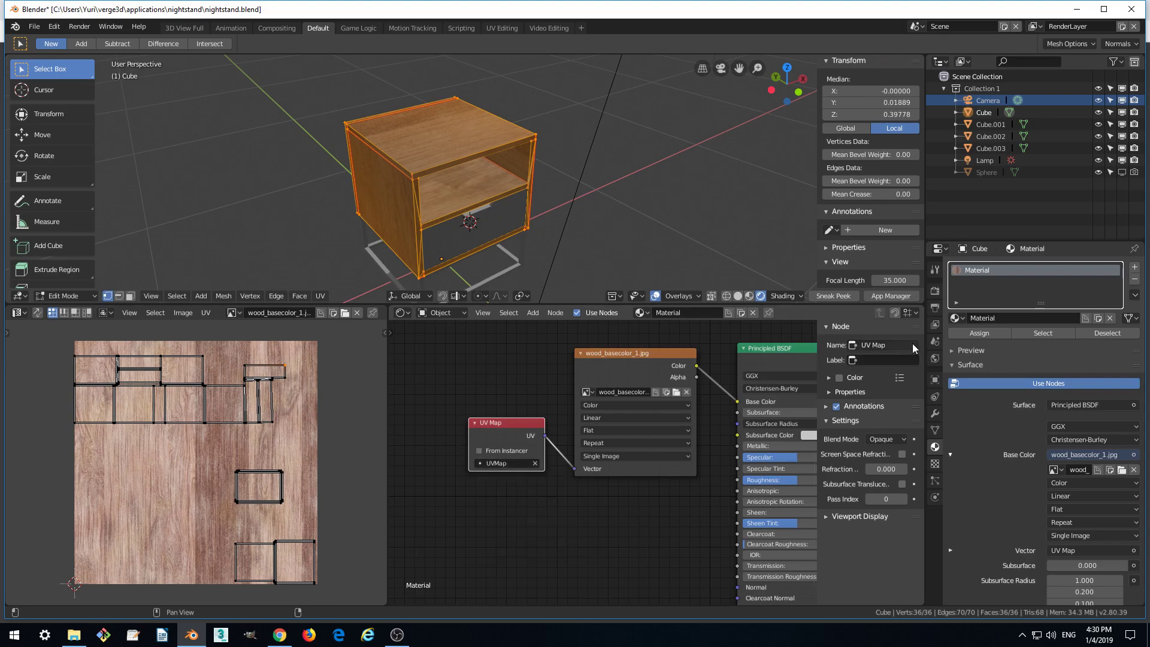
{"action": "left_click", "coordinate": [935, 430]}
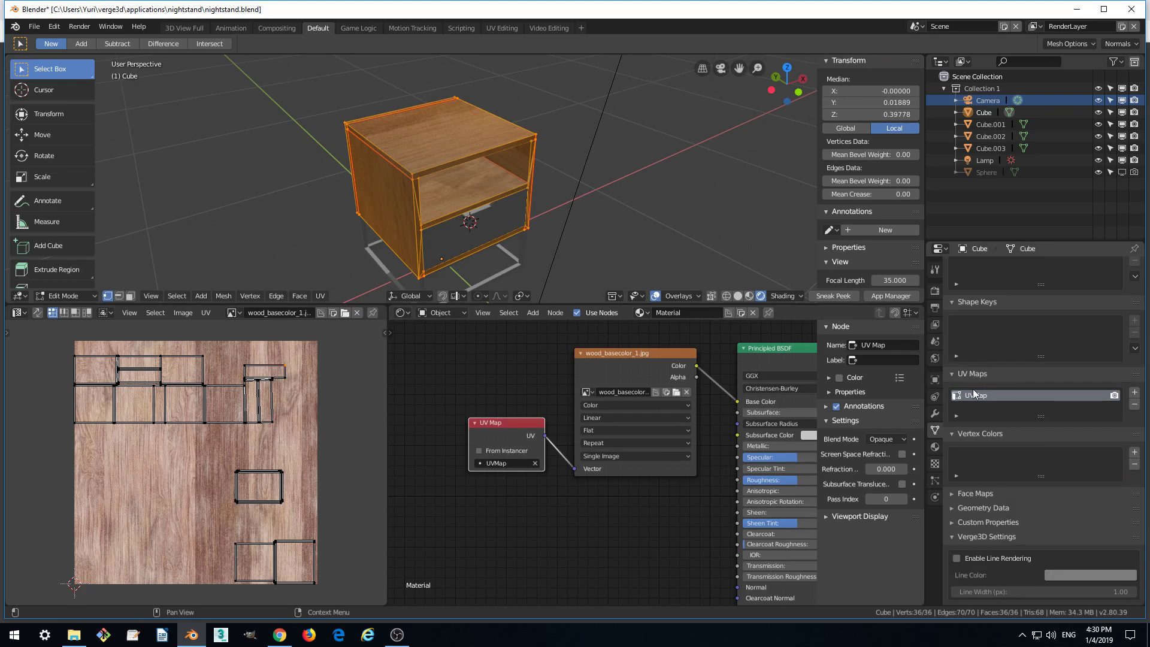
{"action": "left_click", "coordinate": [935, 447]}
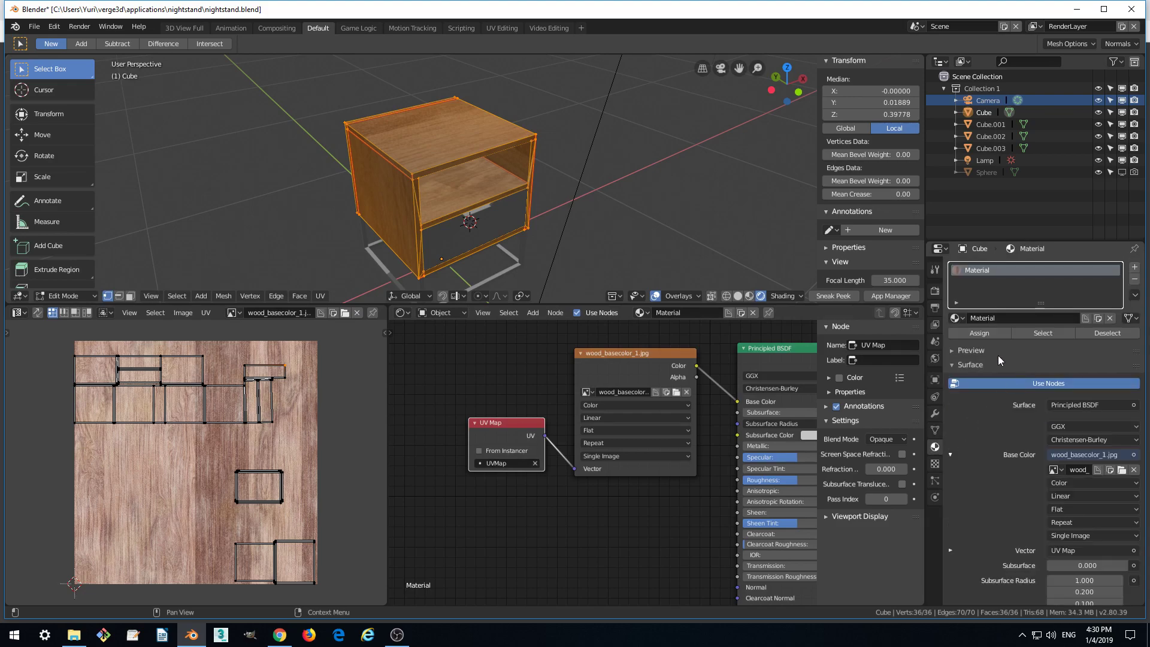
- Move the UV Map node farther from the texture node and insert a Mapping node on the link between them
{"action": "scroll", "coordinate": [467, 431], "scroll_direction": "up", "scroll_amount": 2}
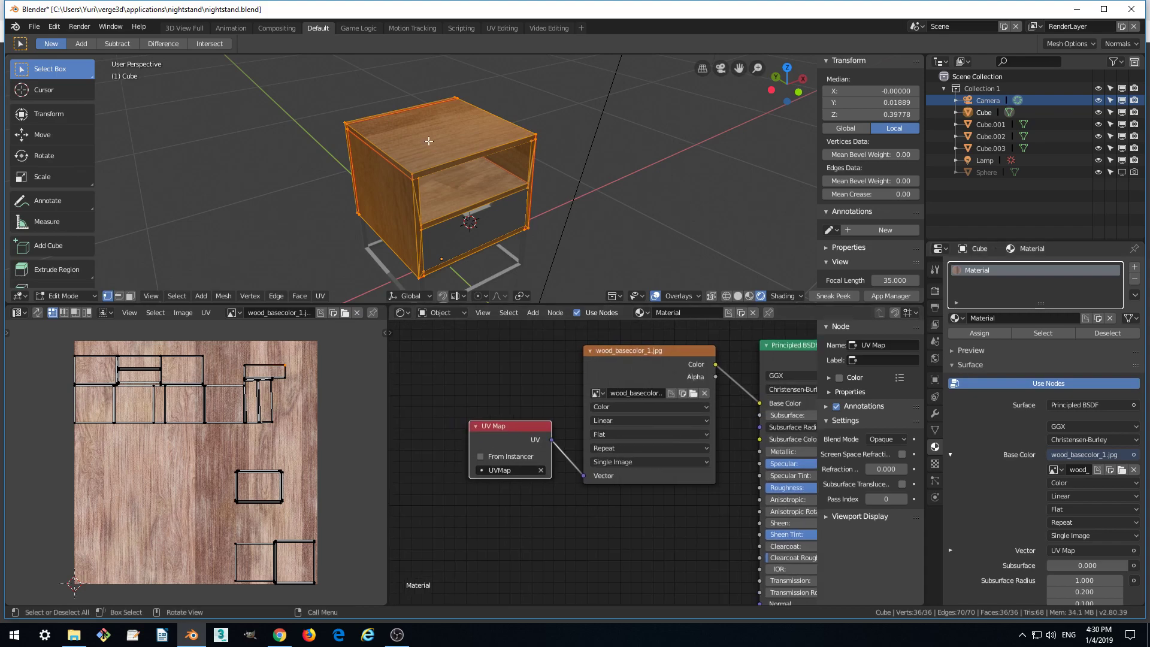
{"action": "scroll", "coordinate": [515, 428], "scroll_direction": "down", "scroll_amount": 1}
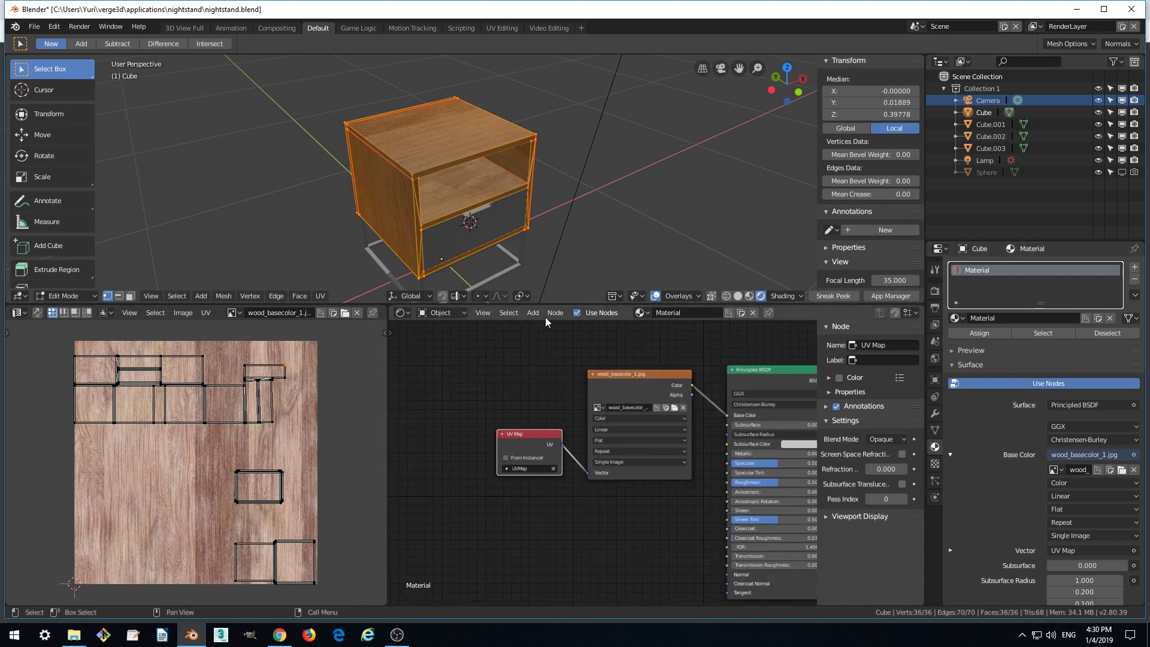
{"action": "left_click_drag", "start_coordinate": [530, 434], "coordinate": [527, 438]}
{"action": "middle_click_drag", "start_coordinate": [641, 440], "coordinate": [635, 432]}
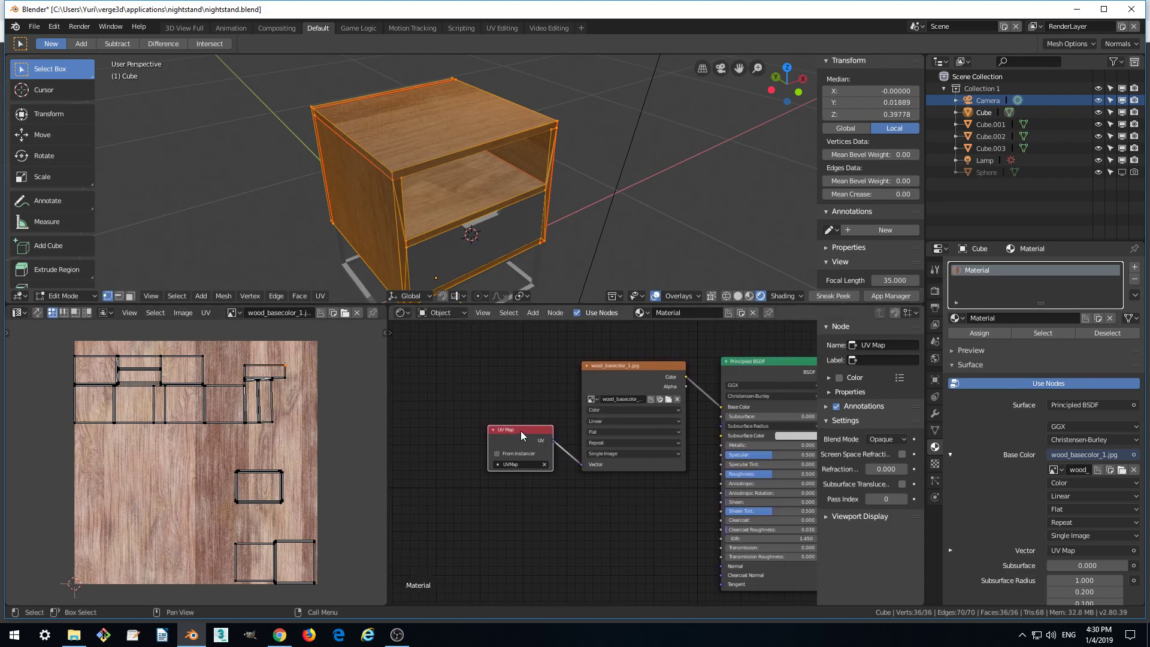
{"action": "left_click_drag", "start_coordinate": [519, 430], "coordinate": [470, 431]}
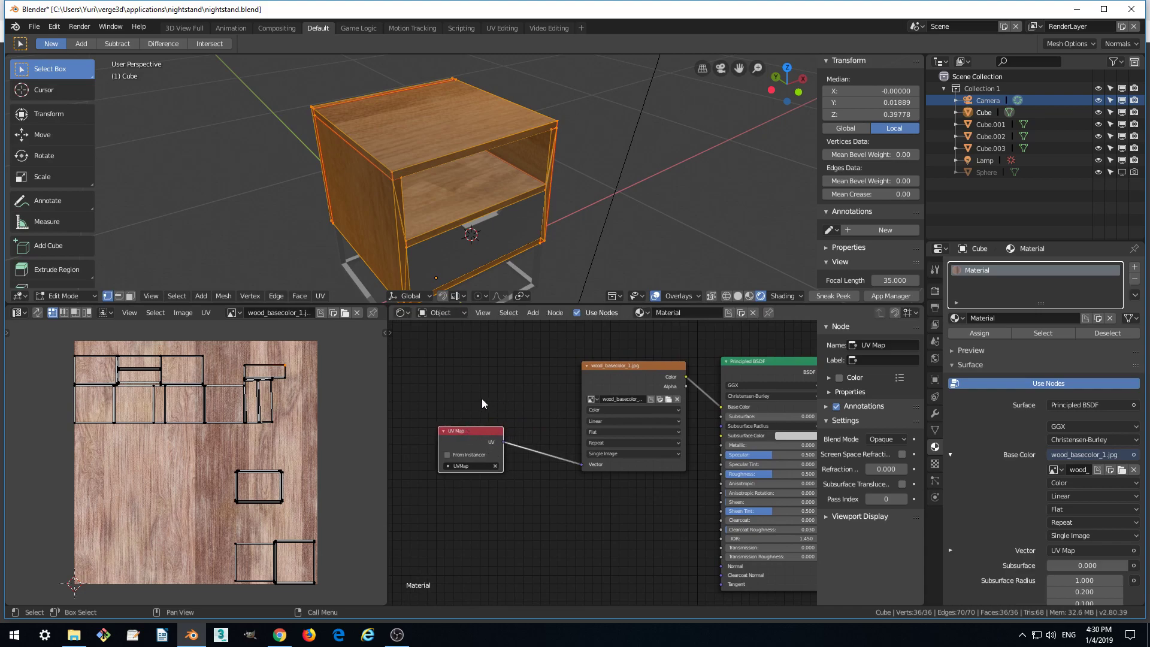
{"action": "left_click", "coordinate": [530, 313]}
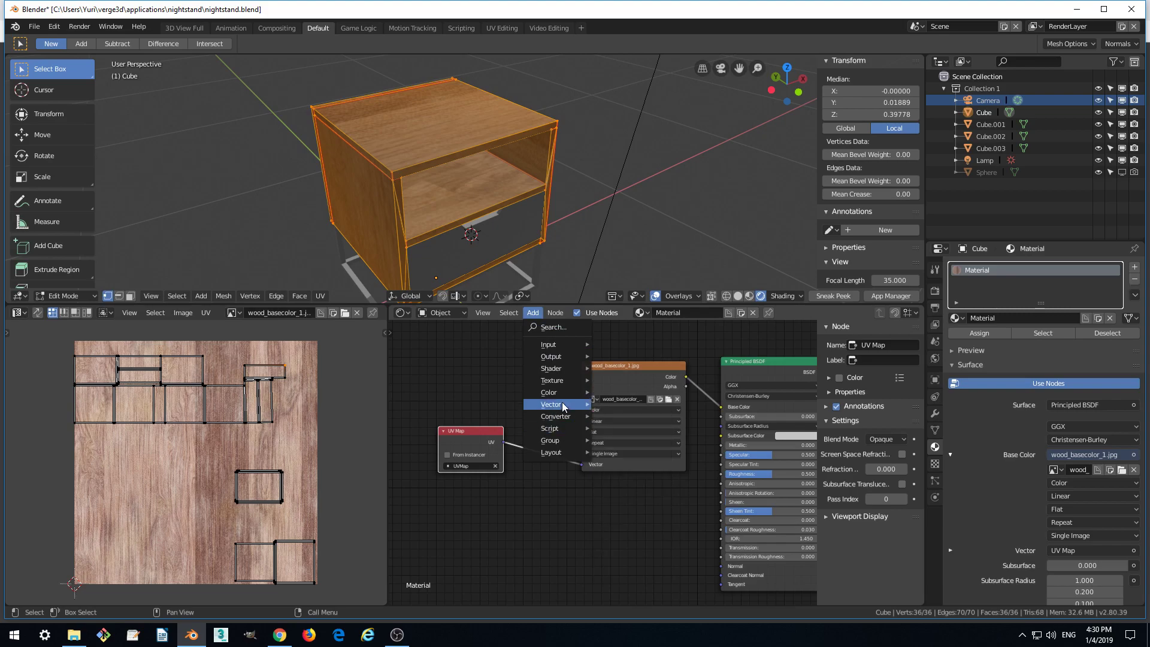
{"action": "mouse_move", "coordinate": [563, 407]}
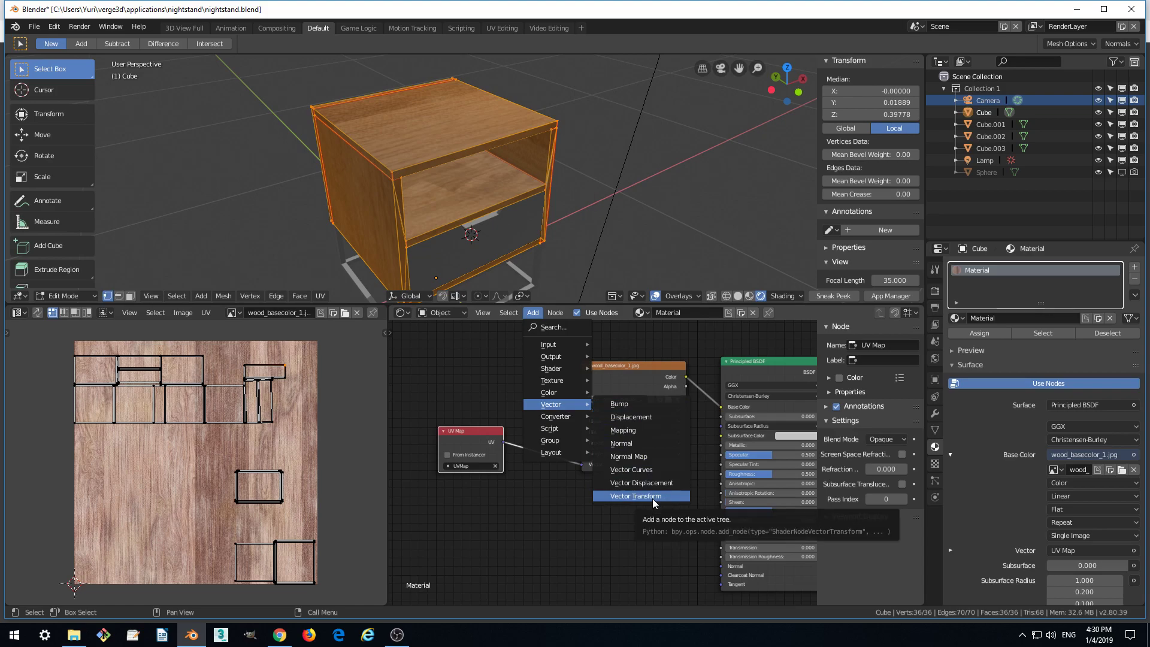
{"action": "left_click", "coordinate": [633, 429]}
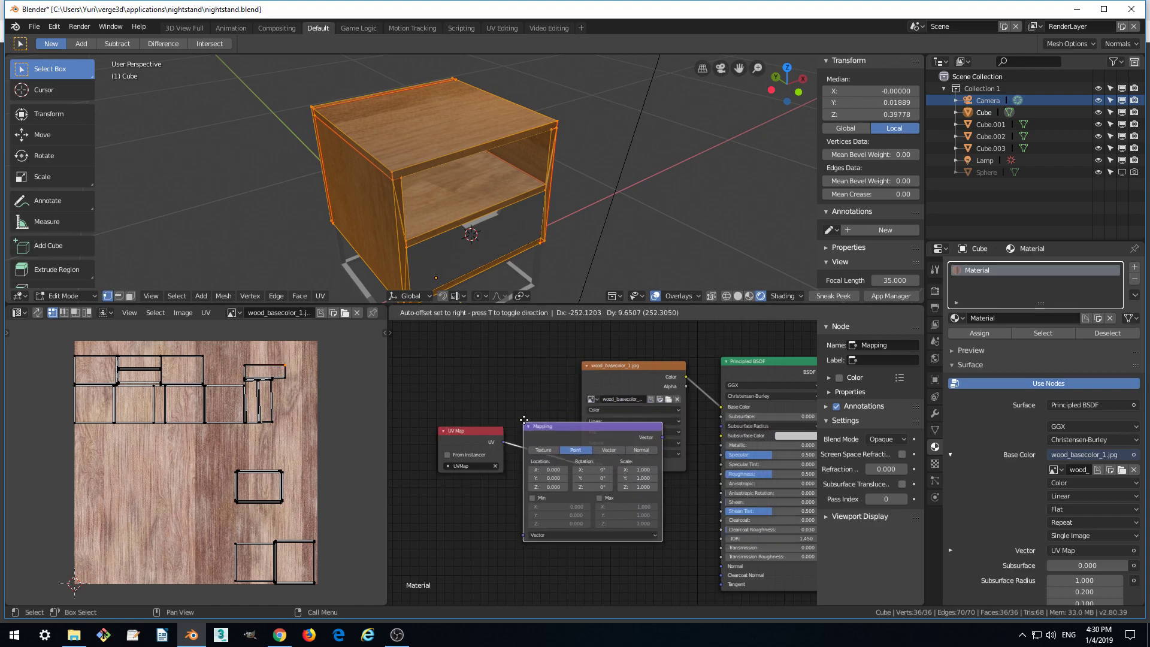
{"action": "left_click", "coordinate": [529, 399]}
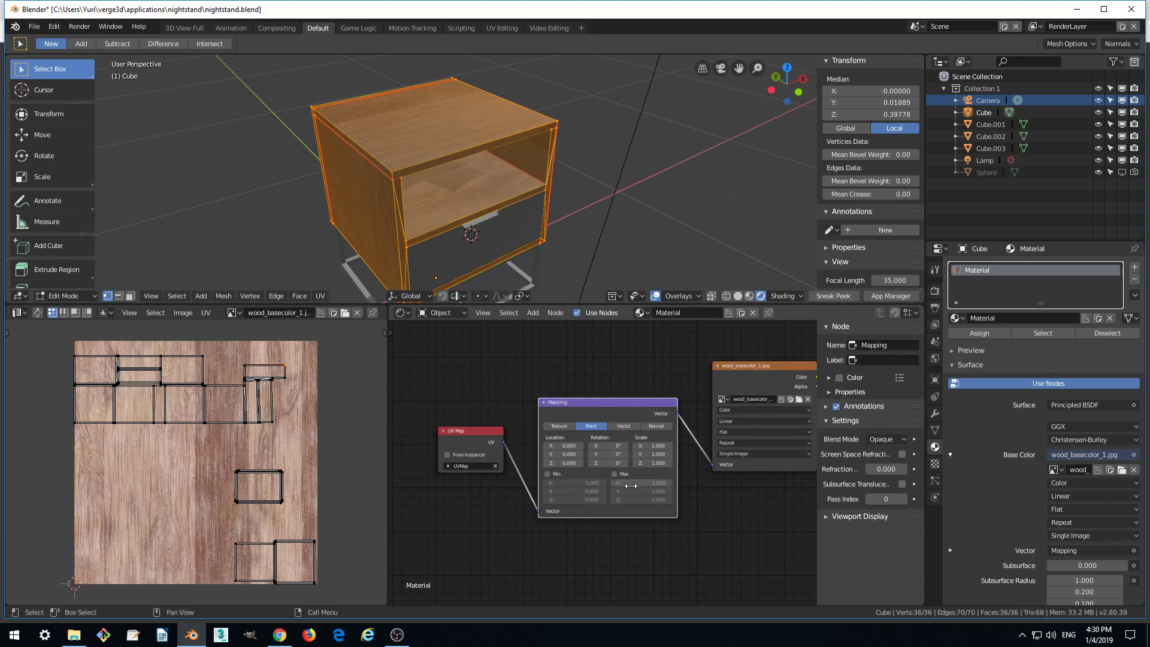
- Try an X scale of 2 in the Mapping node
{"action": "scroll", "coordinate": [728, 538], "scroll_direction": "up", "scroll_amount": 2}
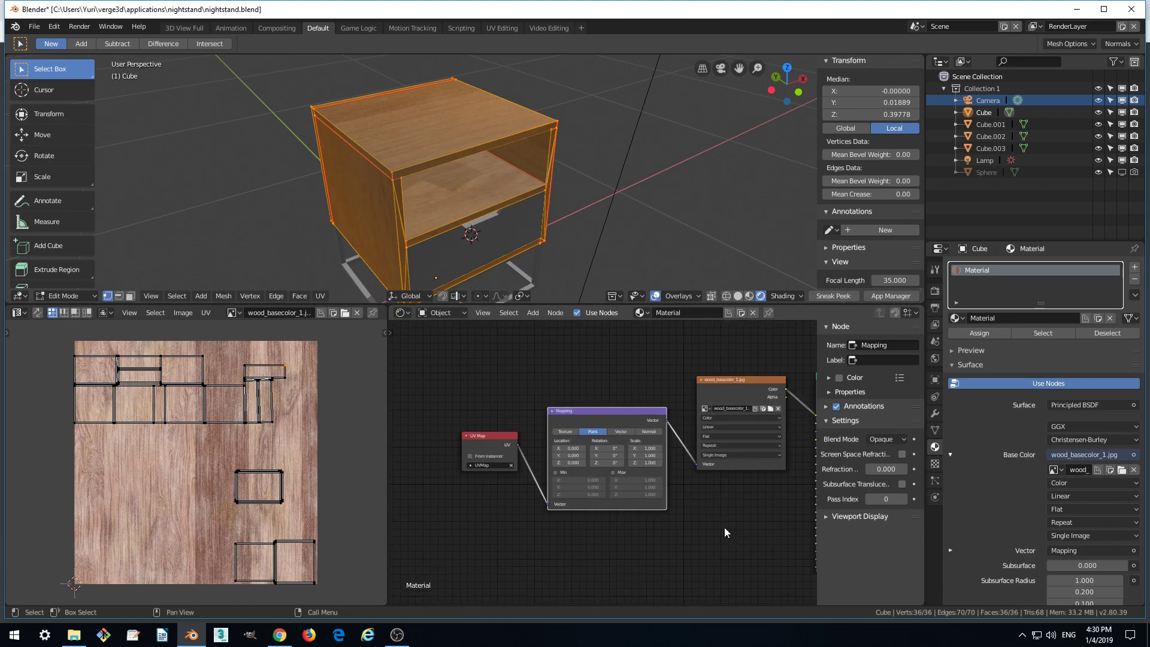
{"action": "scroll", "coordinate": [683, 466], "scroll_direction": "up", "scroll_amount": 1}
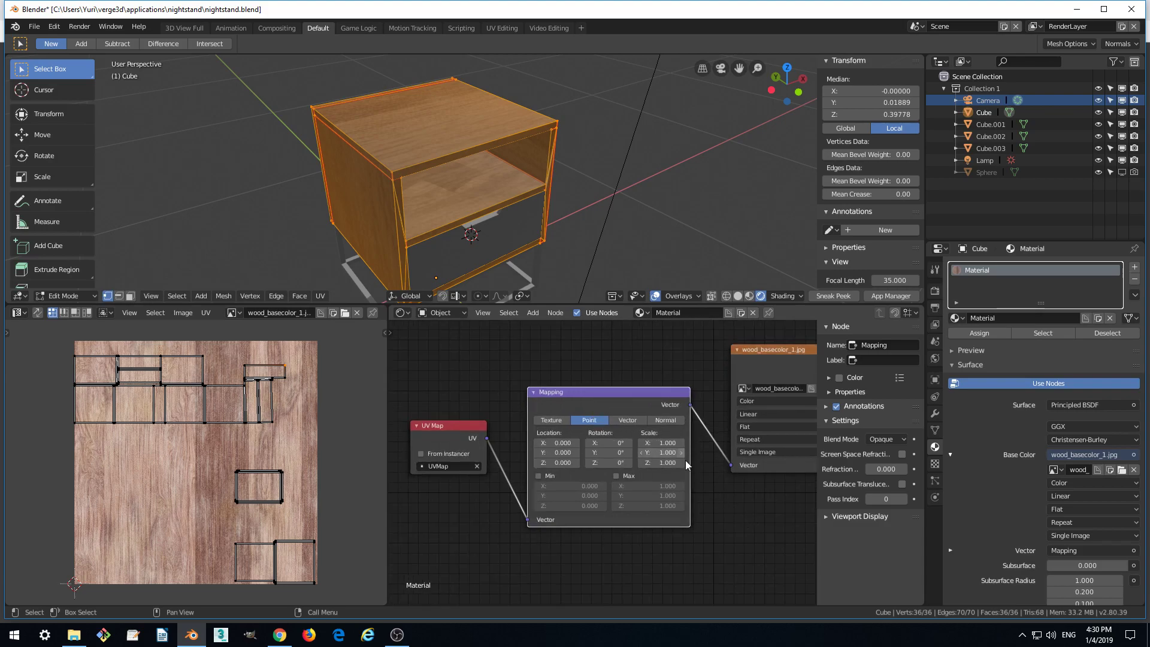
{"action": "scroll", "coordinate": [659, 442], "scroll_direction": "up", "scroll_amount": 1}
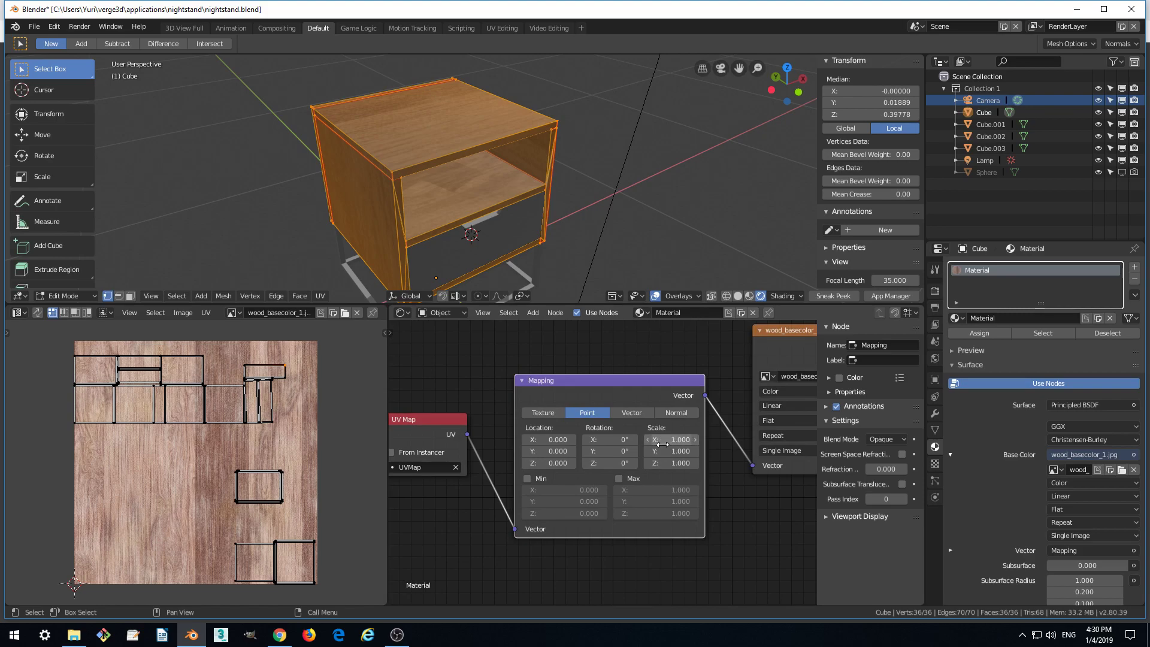
{"action": "scroll", "coordinate": [653, 443], "scroll_direction": "down", "scroll_amount": 1}
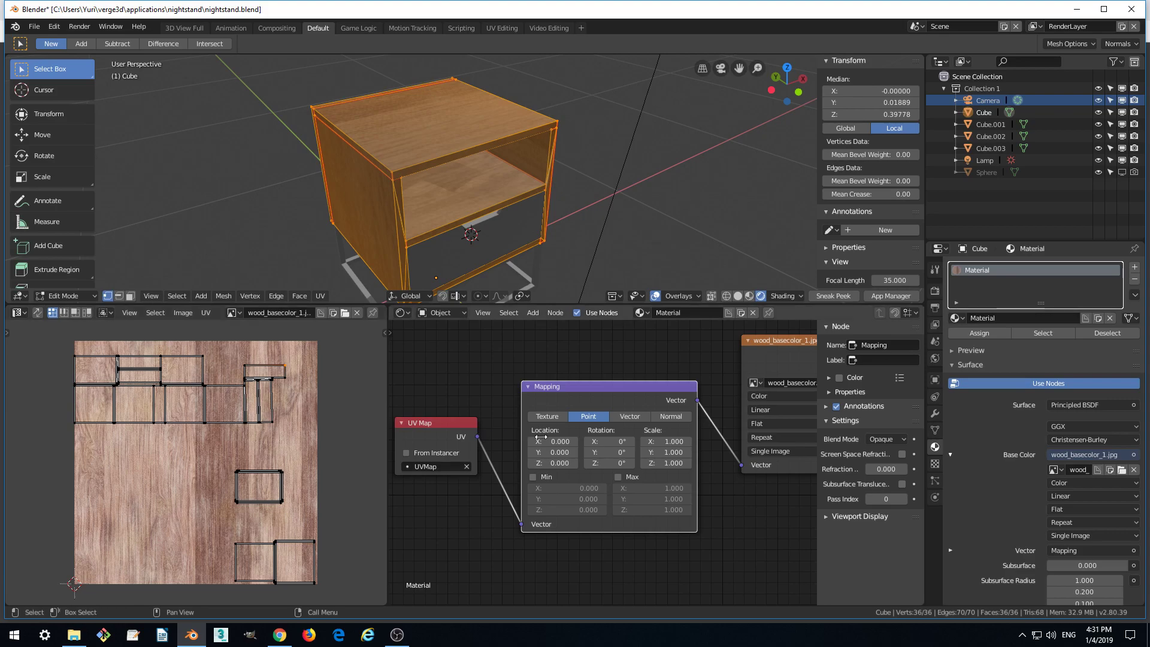
{"action": "left_click", "coordinate": [677, 444]}
{"action": "type", "text": "2"}
{"action": "key", "text": "Return"}
- Set the Mapping node's X scale to 5 and return the nightstand body to Object Mode
{"action": "left_click", "coordinate": [669, 441]}
{"action": "type", "text": "2.6"}
{"action": "key", "text": "BackSpace"}
{"action": "key", "text": "BackSpace"}
{"action": "key", "text": "BackSpace"}
{"action": "type", "text": "5"}
{"action": "key", "text": "Return"}
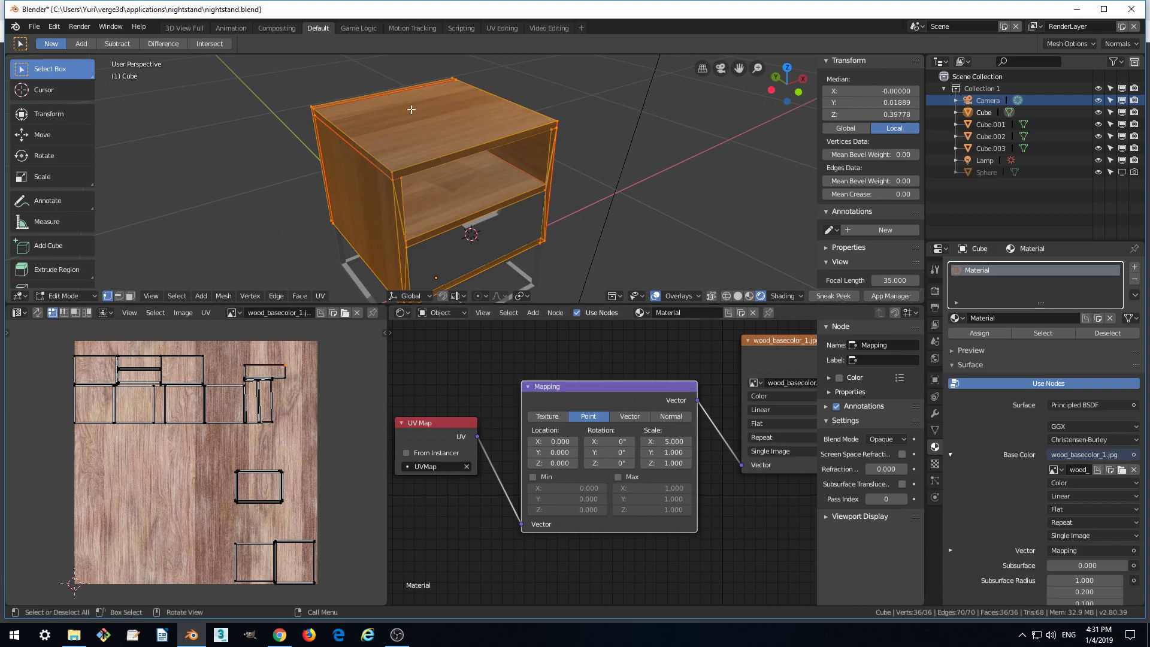
{"action": "left_click", "coordinate": [66, 296]}
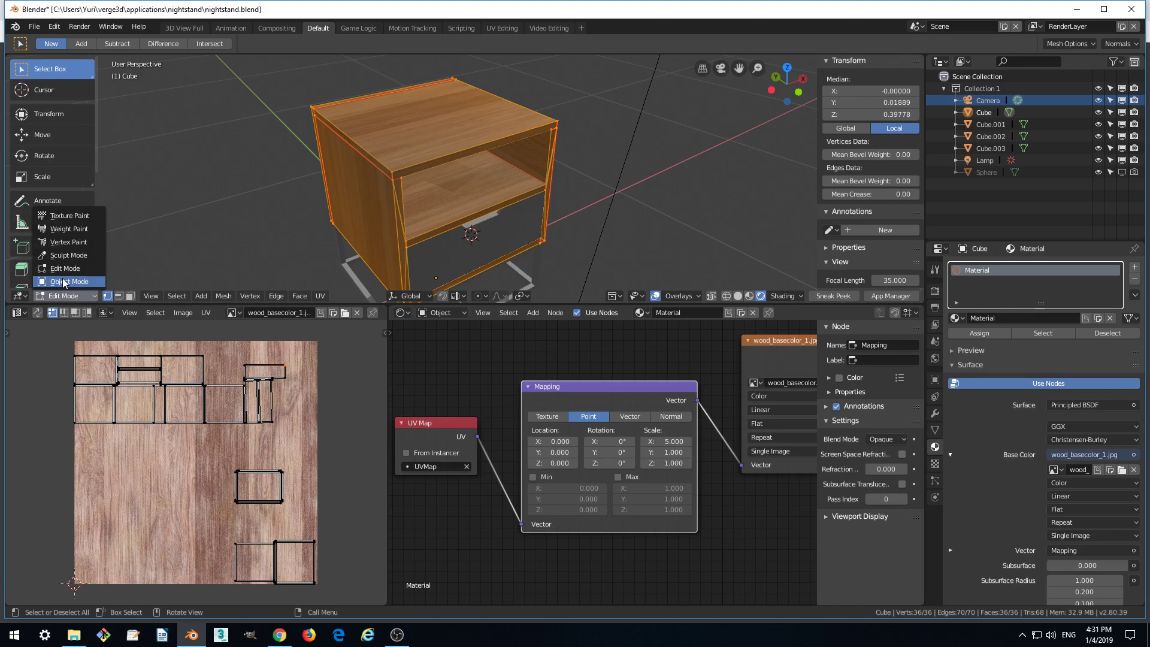
{"action": "left_click", "coordinate": [62, 278]}
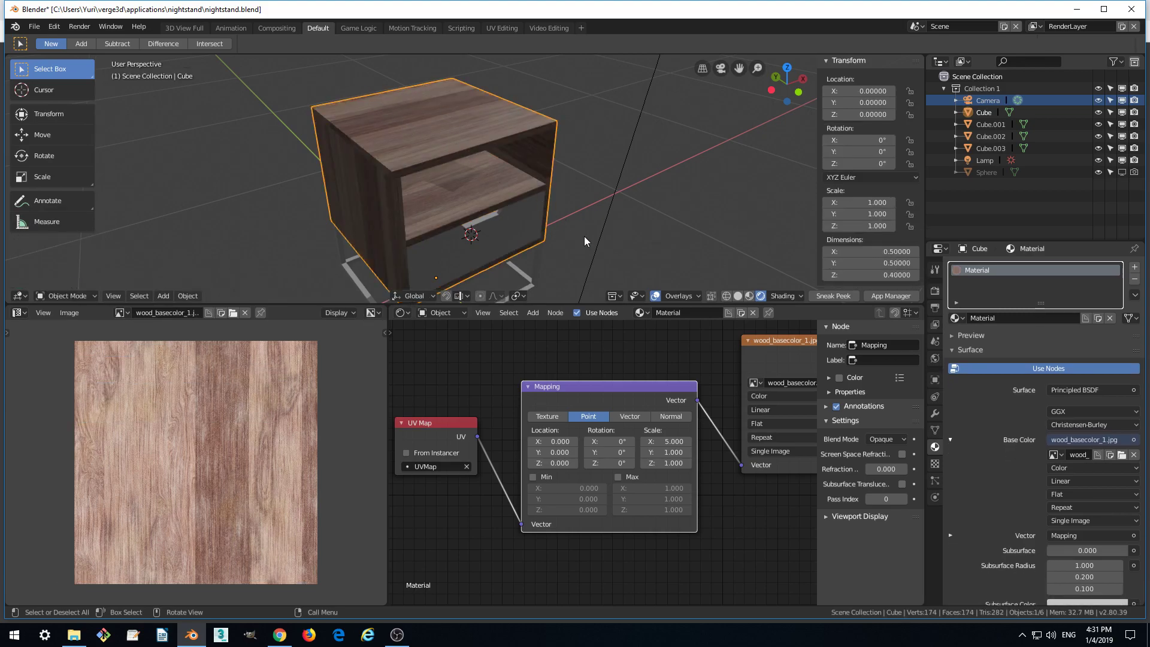
- Set the Mapping node's Y scale to 5
{"action": "left_click", "coordinate": [670, 452]}
{"action": "type", "text": "1.0"}
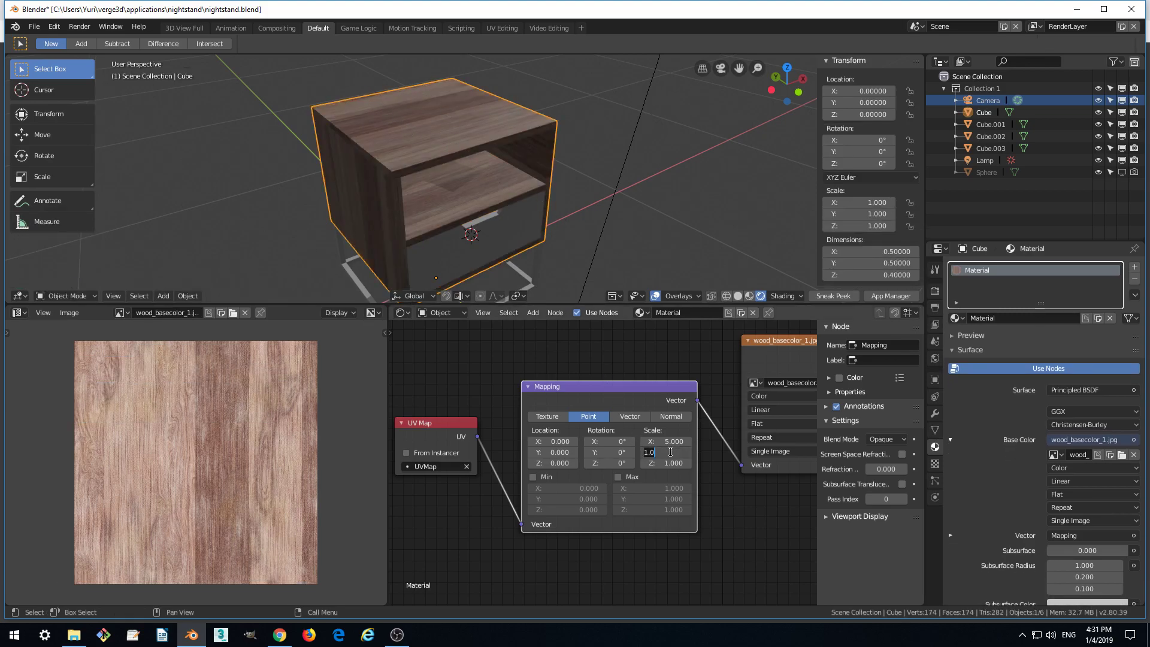
{"action": "type", "text": "5"}
{"action": "key", "text": "Return"}
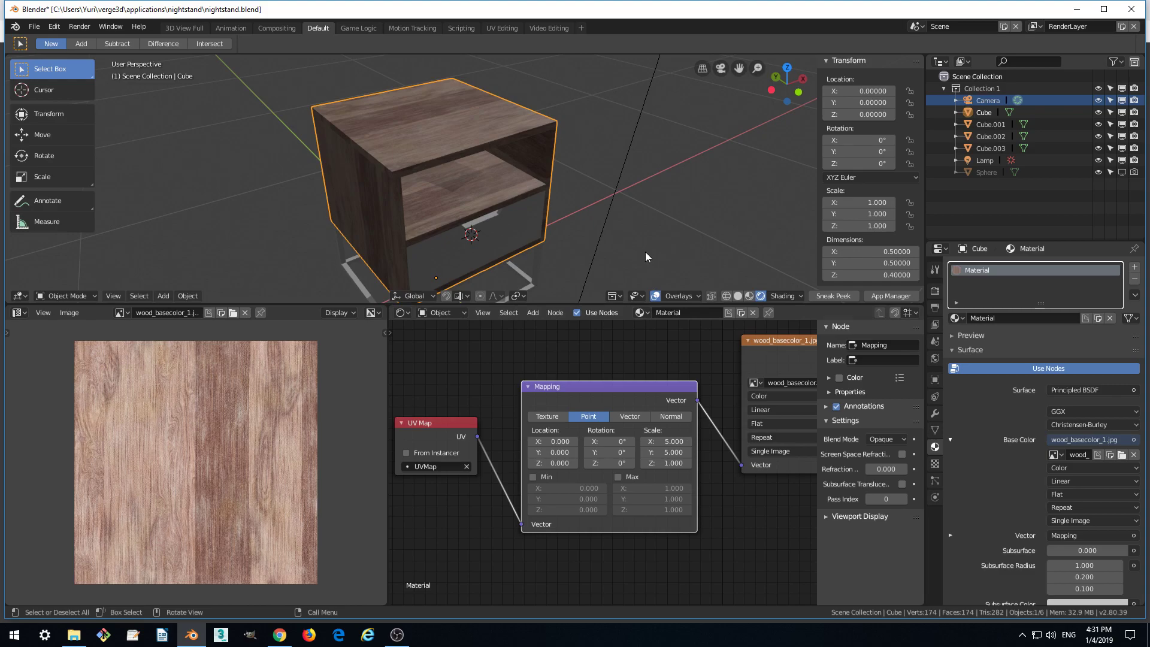
- Look over the material's node chain from the UV Map node through Mapping and the wood texture to Principled BSDF
{"action": "scroll", "coordinate": [713, 397], "scroll_direction": "down", "scroll_amount": 2}
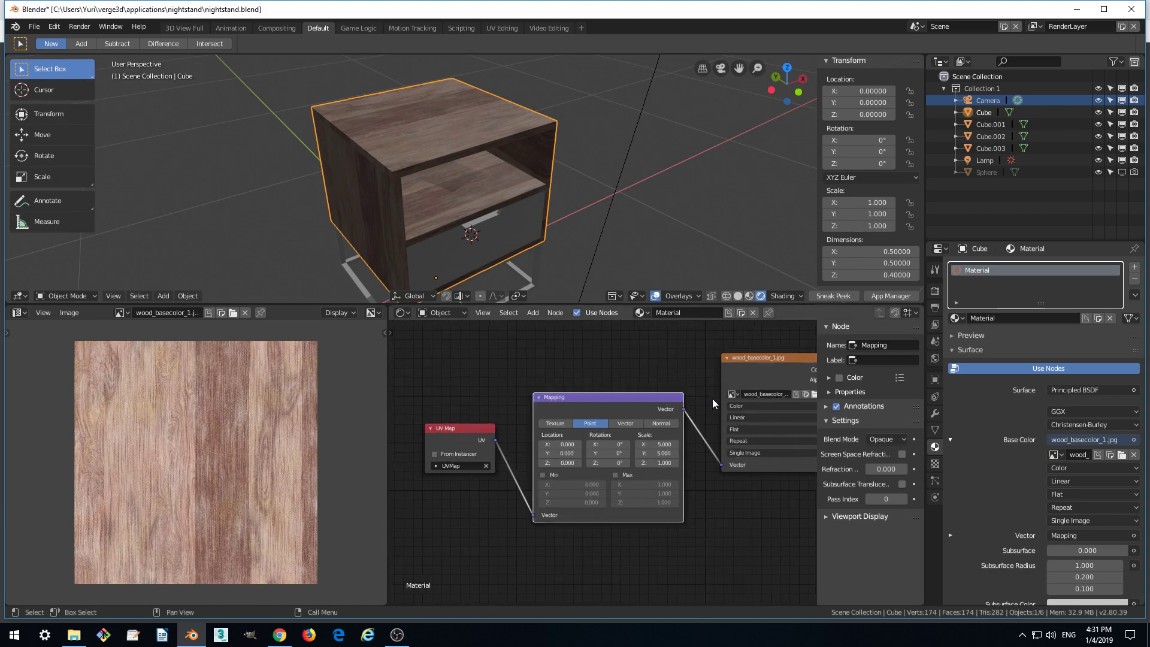
{"action": "middle_click_drag", "start_coordinate": [757, 526], "coordinate": [678, 513]}
{"action": "scroll", "coordinate": [652, 520], "scroll_direction": "down", "scroll_amount": 2}
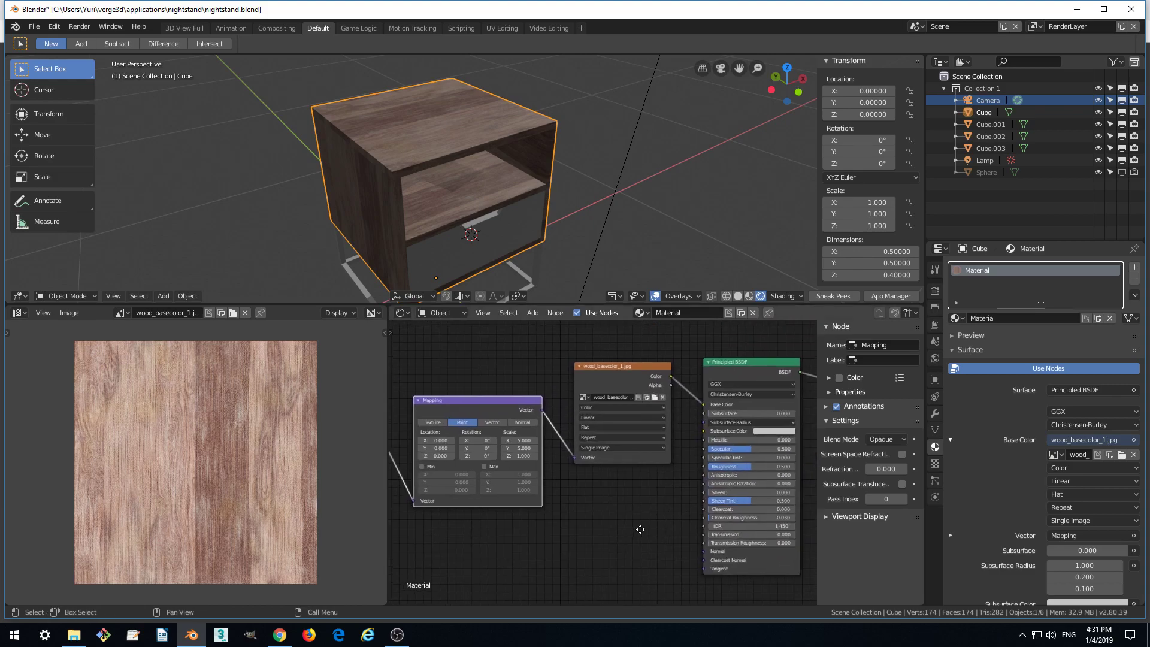
{"action": "scroll", "coordinate": [645, 503], "scroll_direction": "down", "scroll_amount": 1}
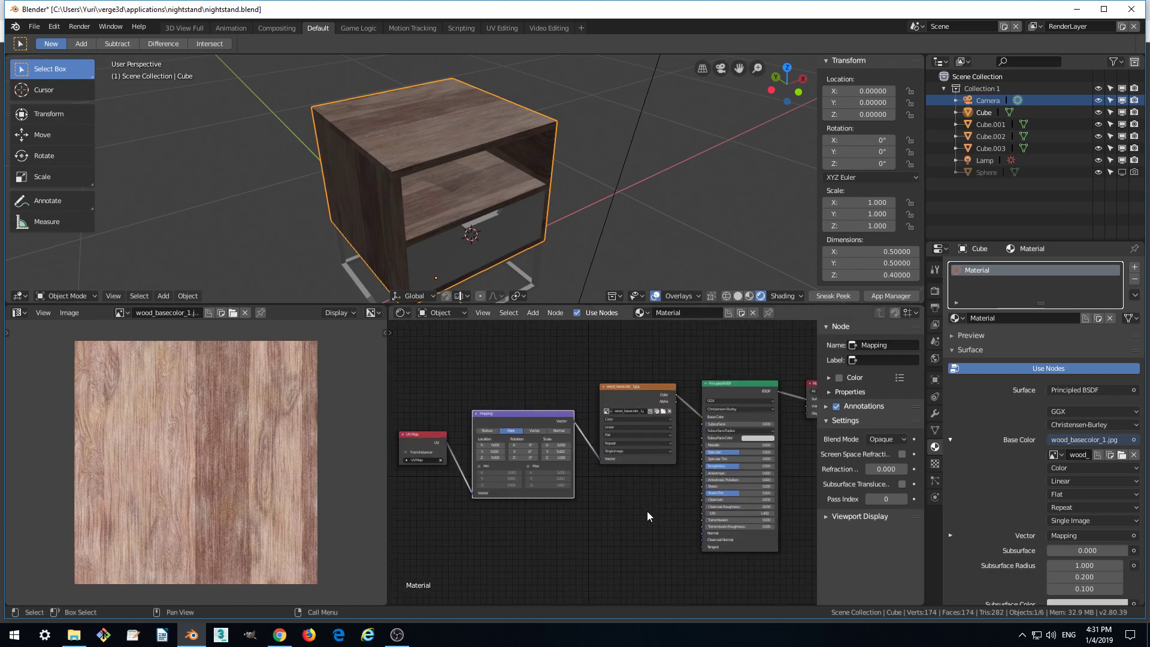
{"action": "mouse_move", "coordinate": [642, 509]}
{"action": "middle_mouse_down"}
{"action": "mouse_move", "coordinate": [588, 493]}
{"action": "mouse_move", "coordinate": [640, 487]}
{"action": "middle_mouse_up"}
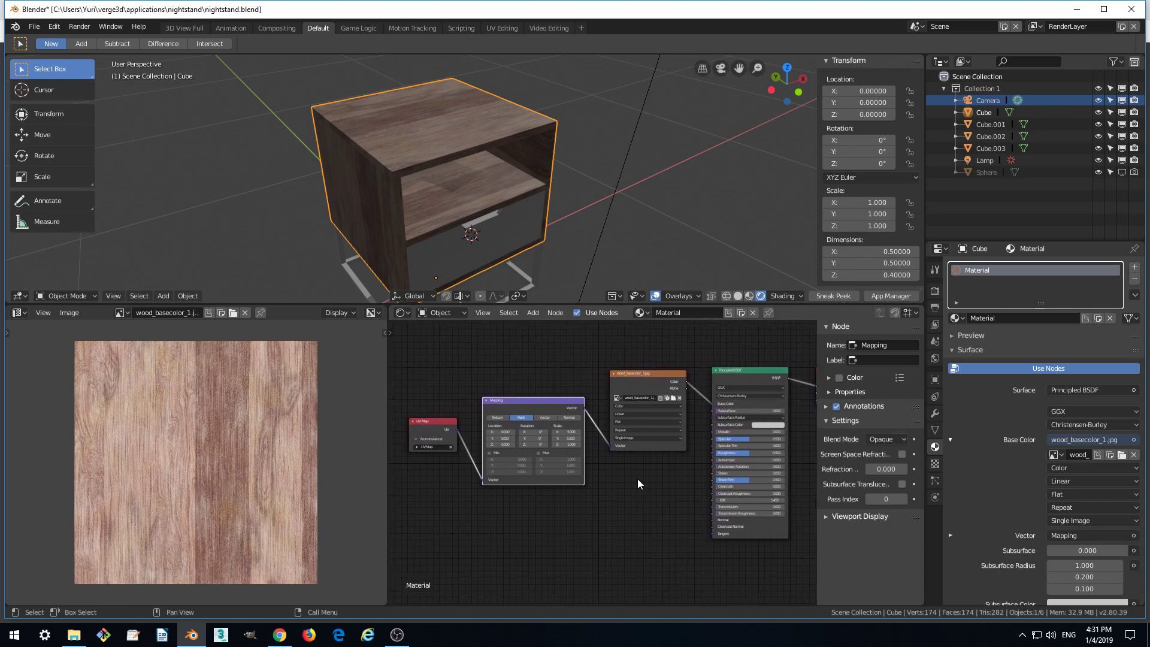
{"action": "left_click", "coordinate": [746, 372]}
{"action": "scroll", "coordinate": [721, 340], "scroll_direction": "down", "scroll_amount": 1}
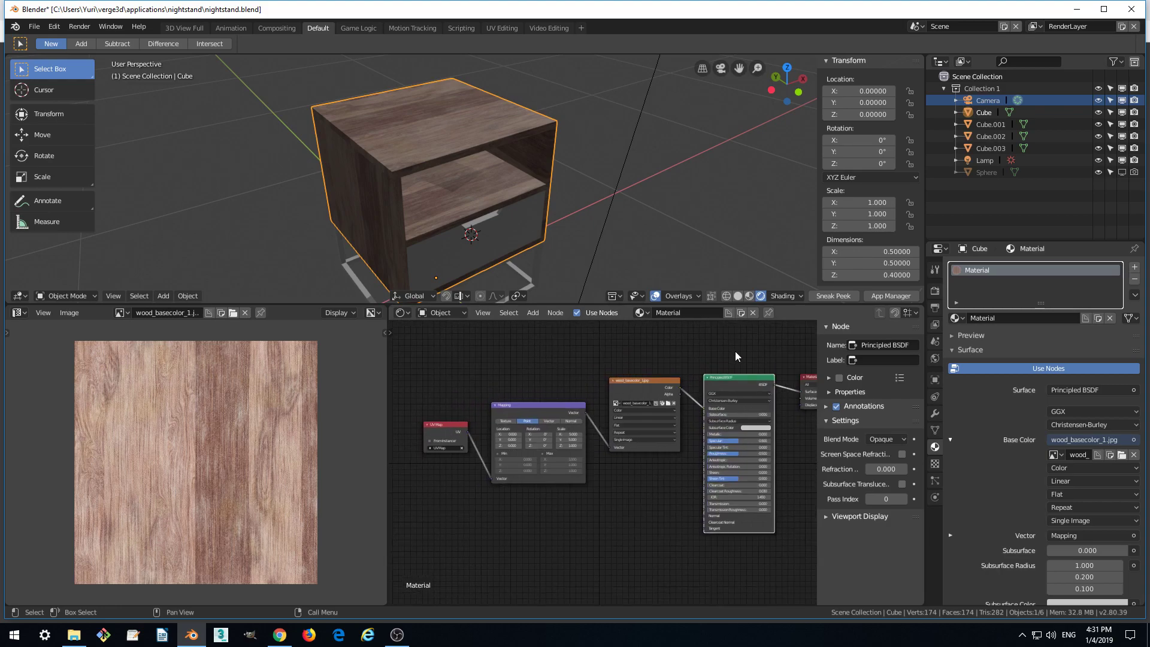
{"action": "middle_click_drag", "start_coordinate": [731, 350], "coordinate": [718, 368]}
{"action": "scroll", "coordinate": [653, 479], "scroll_direction": "up", "scroll_amount": 2}
{"action": "mouse_move", "coordinate": [652, 486]}
{"action": "middle_mouse_down"}
{"action": "mouse_move", "coordinate": [699, 484]}
{"action": "mouse_move", "coordinate": [591, 491]}
{"action": "mouse_move", "coordinate": [656, 507]}
{"action": "middle_mouse_up"}
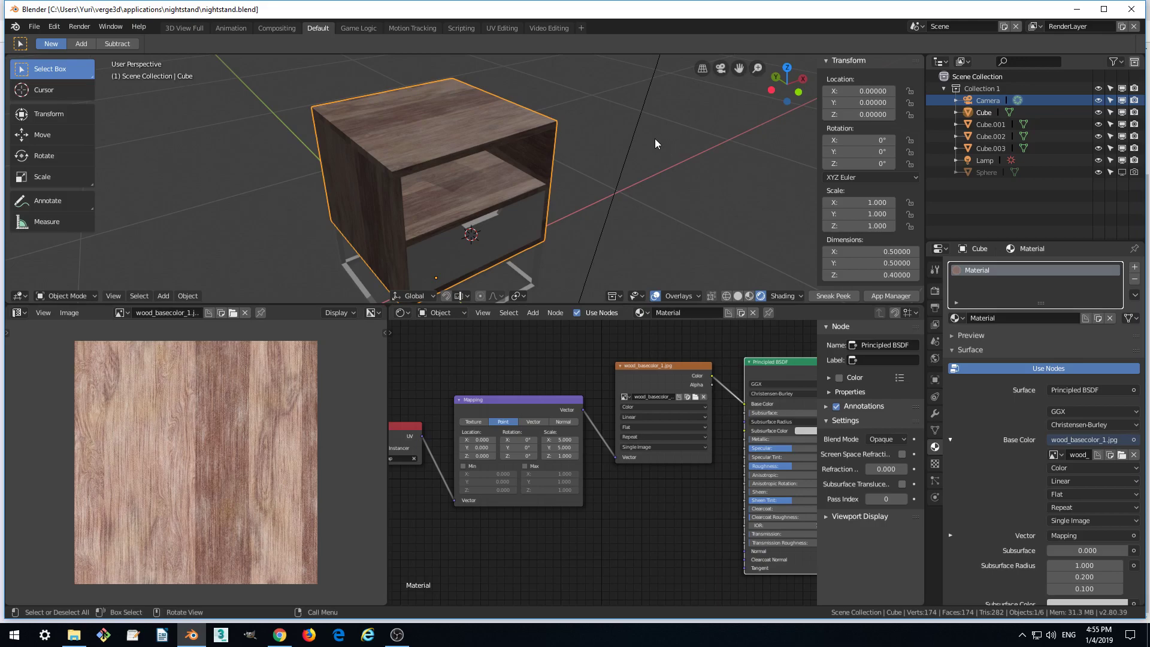
- Assign the nightstand body's existing wood material, named Material, to the drawer (Cube.003)
{"action": "left_click", "coordinate": [518, 211]}
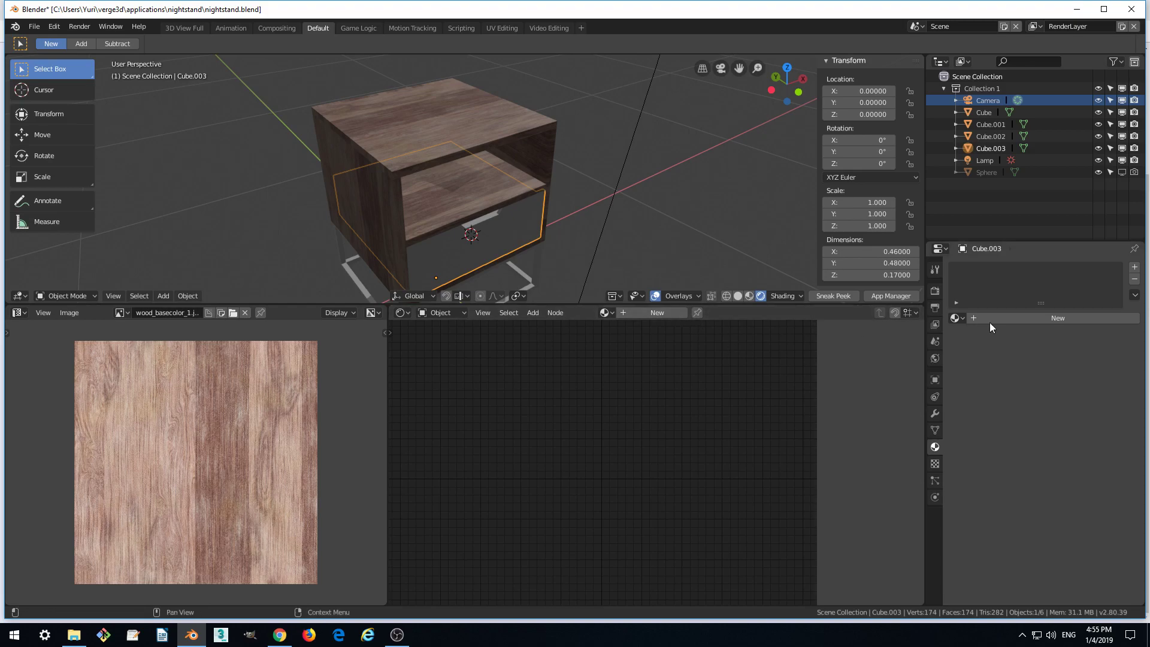
{"action": "left_click", "coordinate": [955, 317]}
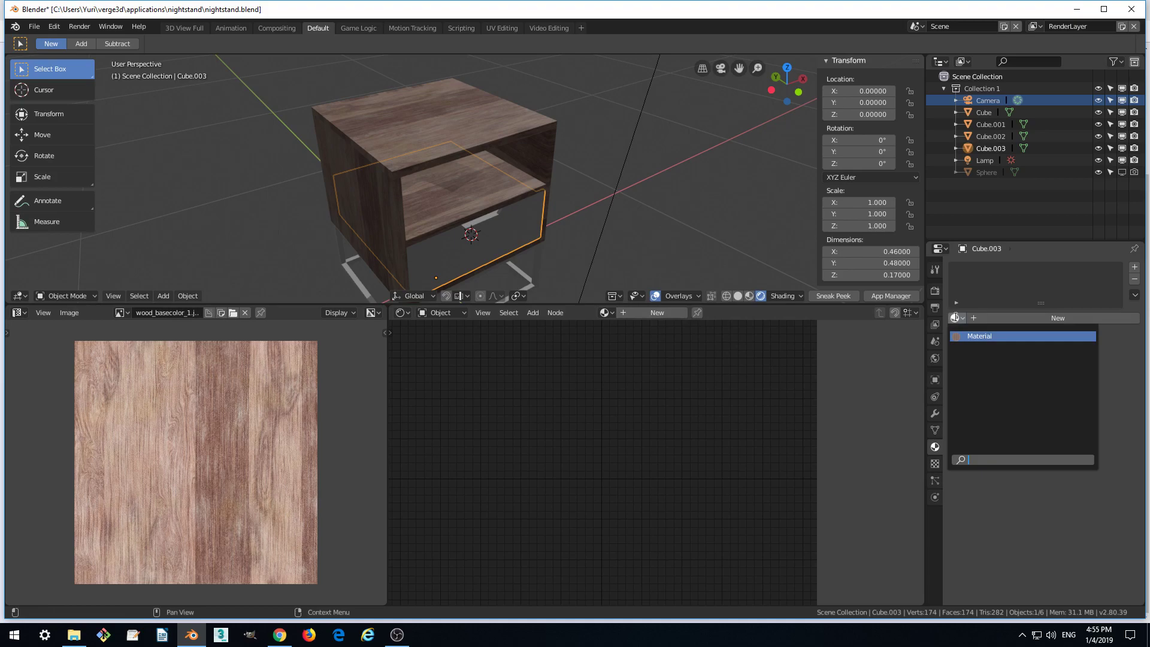
{"action": "left_click", "coordinate": [978, 336]}
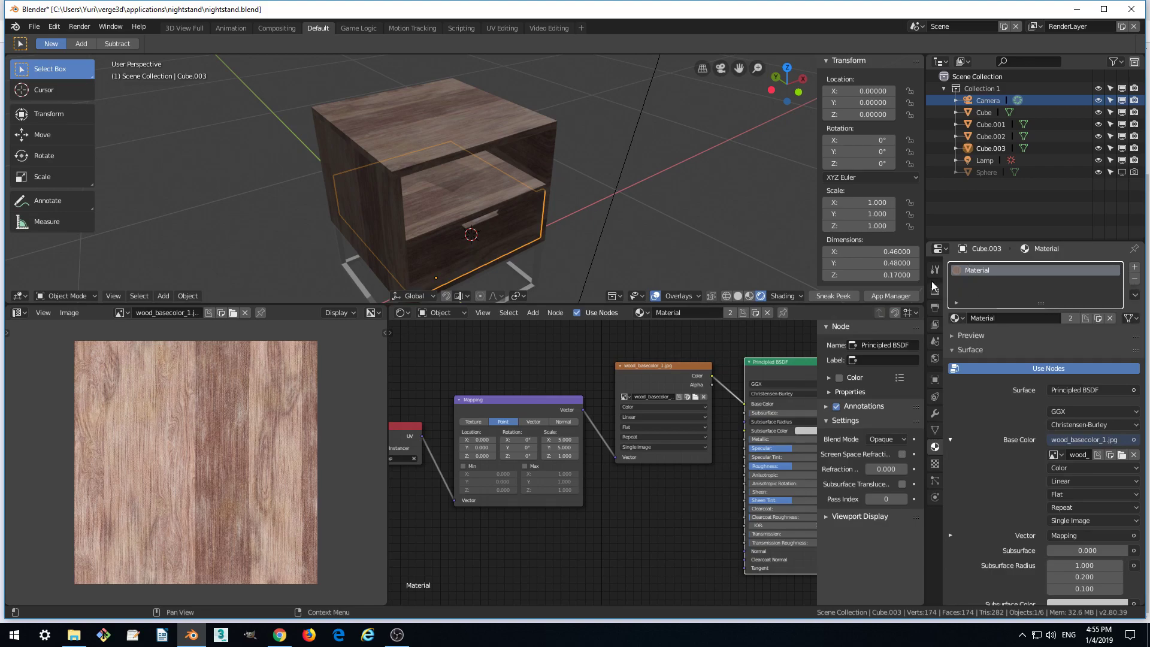
- Rename the shared wood material to wood1
{"action": "left_click", "coordinate": [1005, 319]}
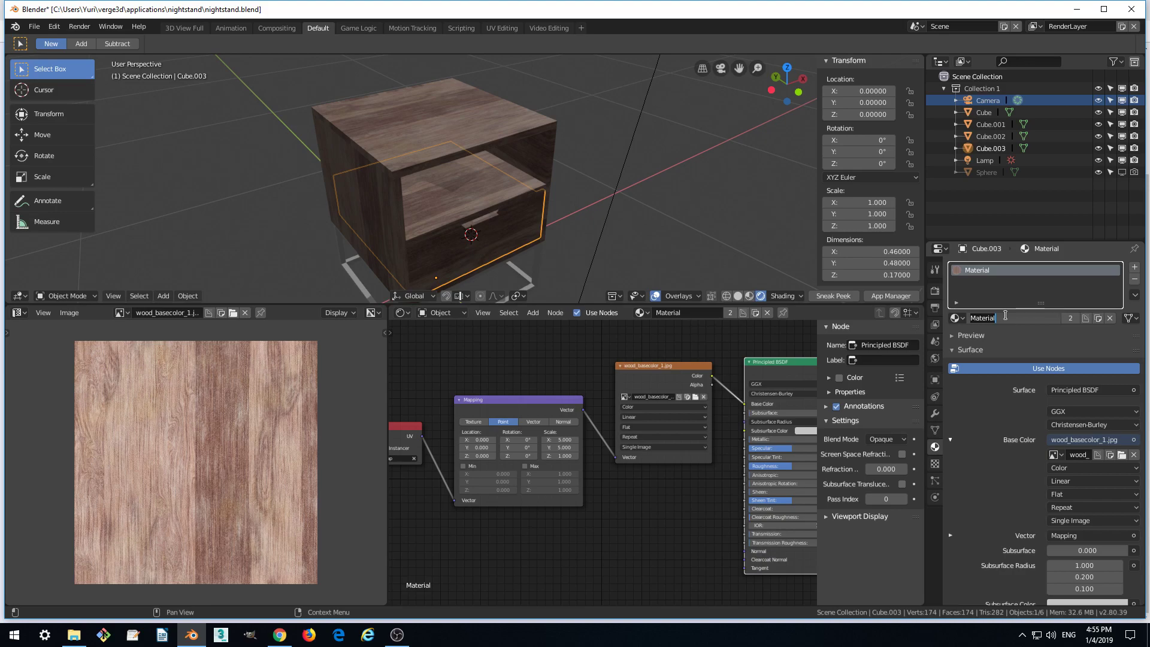
{"action": "type", "text": "wood1"}
{"action": "key", "text": "Return"}
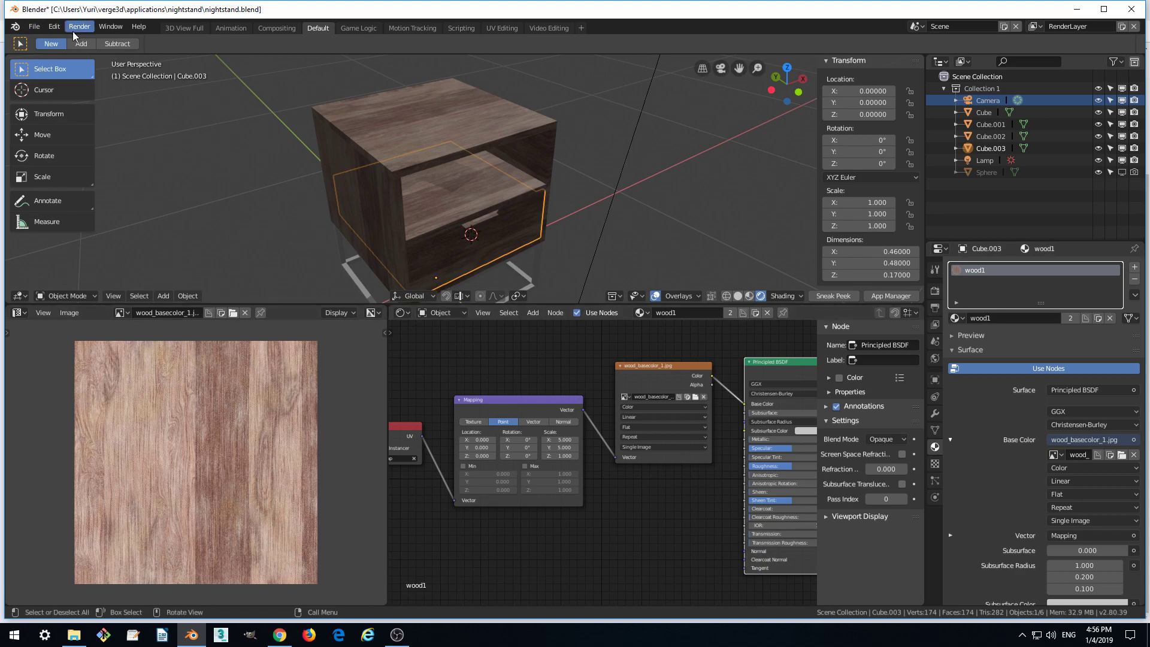
- Save the nightstand.blend file
{"action": "left_click", "coordinate": [34, 26]}
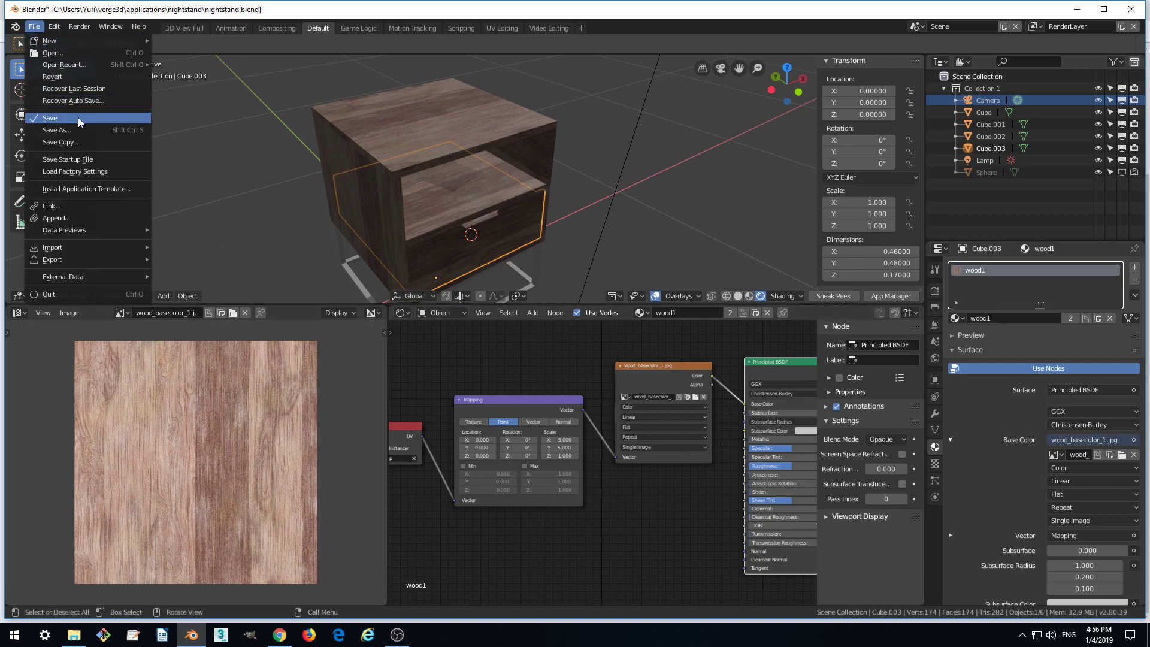
{"action": "left_click", "coordinate": [34, 26]}
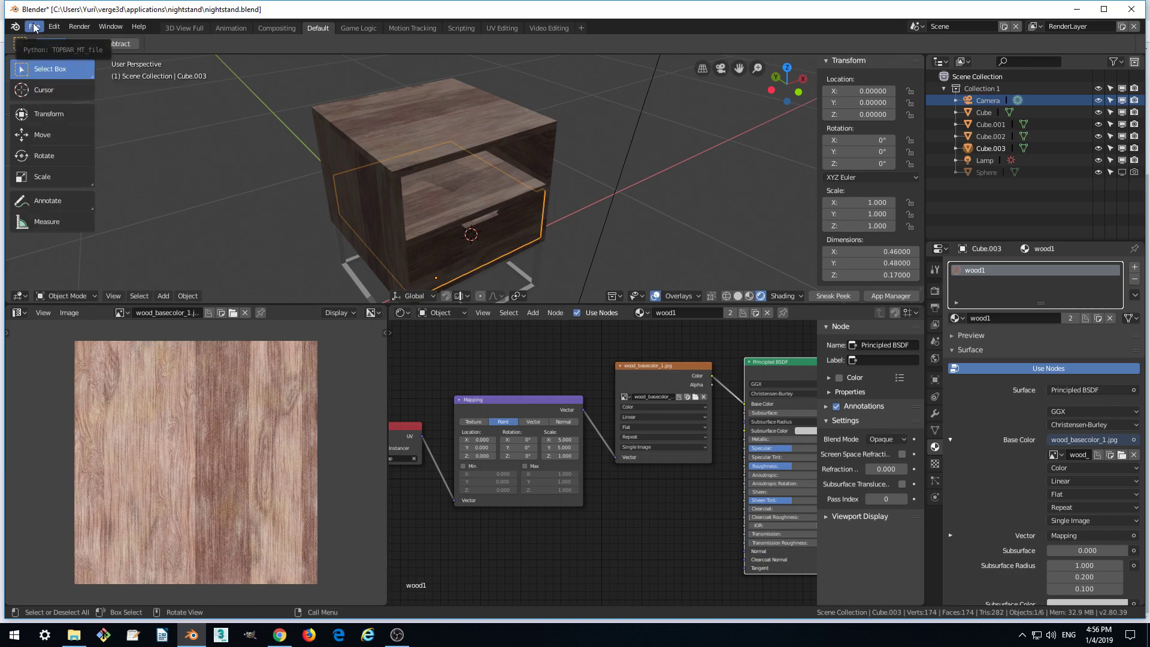
{"action": "left_click", "coordinate": [34, 27]}
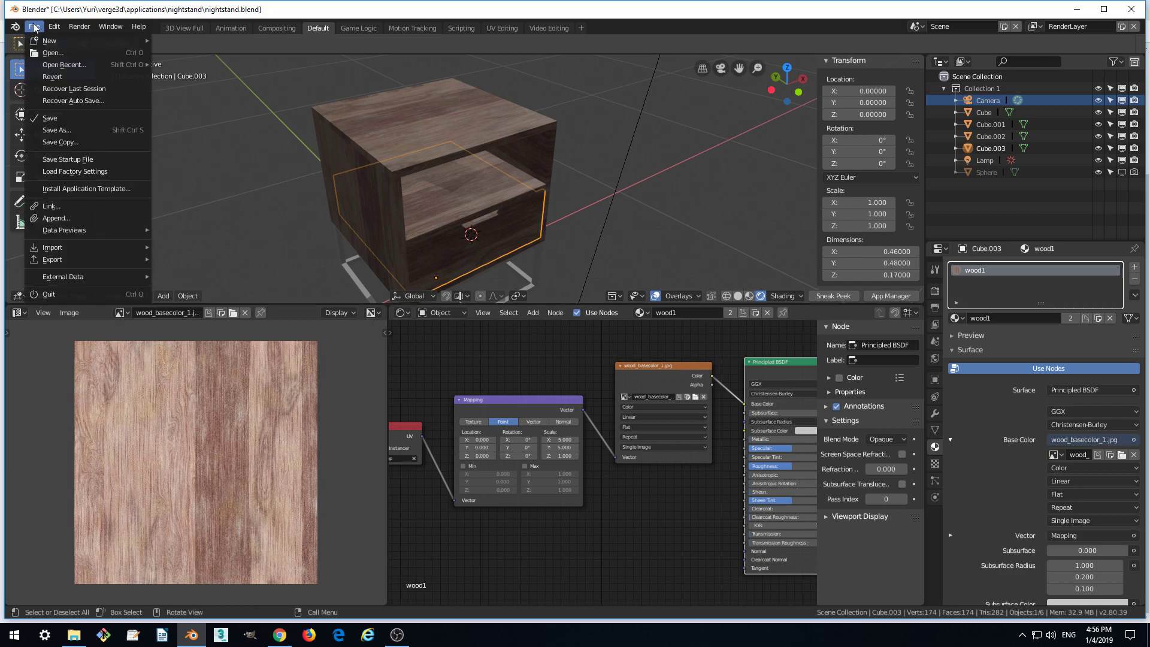
{"action": "left_click", "coordinate": [50, 118]}
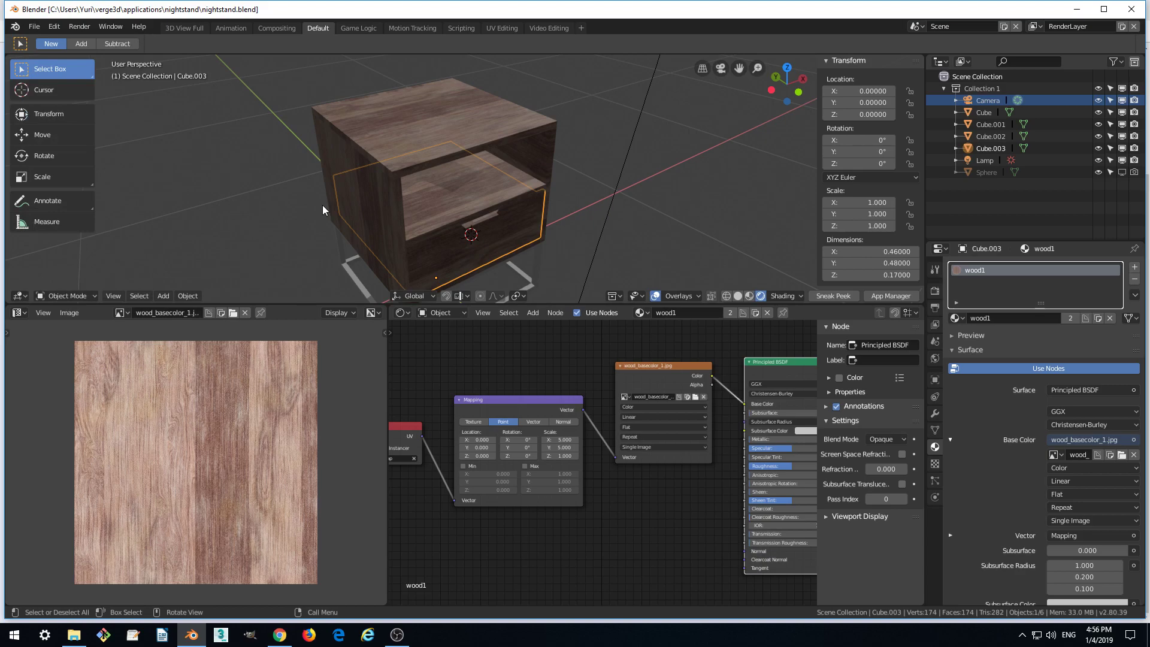
{"action": "key", "text": "ctrl"}
{"action": "key", "text": "ctrl+s"}
- Create a new material for the nightstand's leg frame (Cube.002) and name it chrome
{"action": "middle_click_drag", "start_coordinate": [551, 240], "coordinate": [574, 232]}
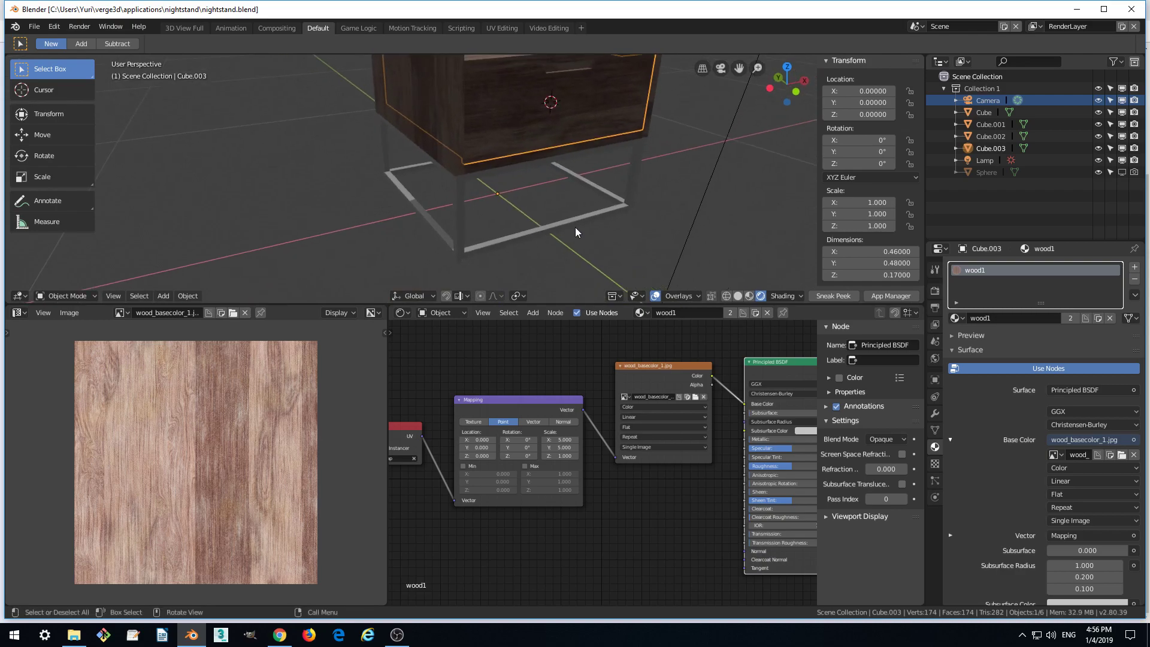
{"action": "left_click", "coordinate": [461, 187]}
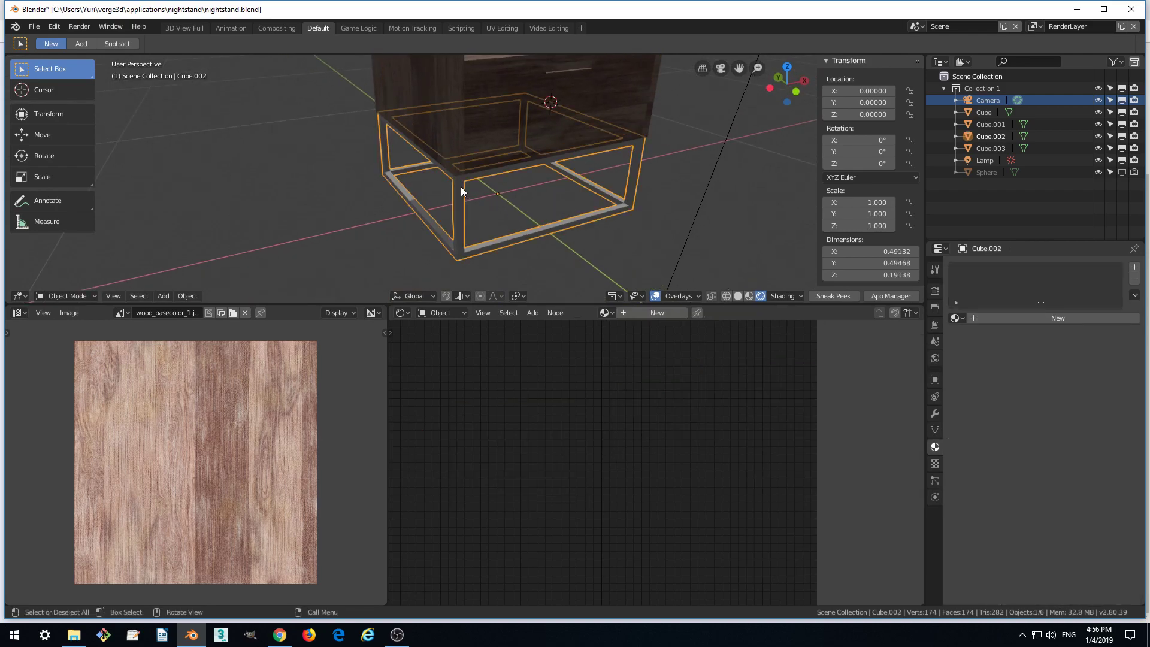
{"action": "left_click", "coordinate": [666, 312]}
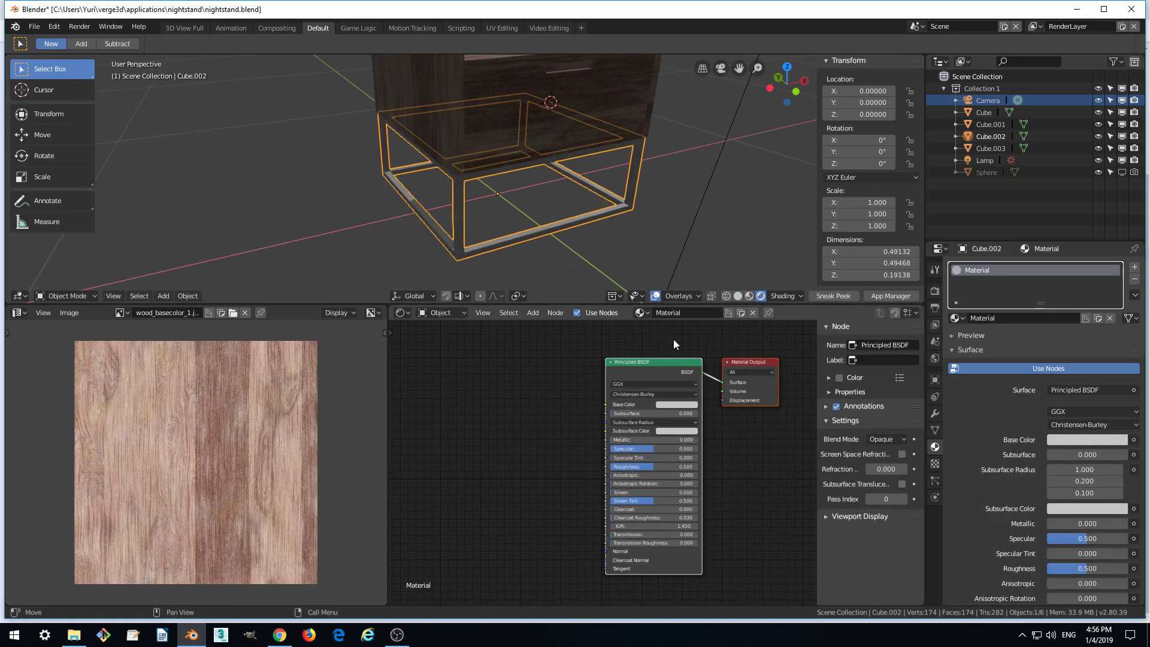
{"action": "middle_click_drag", "start_coordinate": [775, 443], "coordinate": [688, 436]}
{"action": "scroll", "coordinate": [685, 432], "scroll_direction": "up", "scroll_amount": 1}
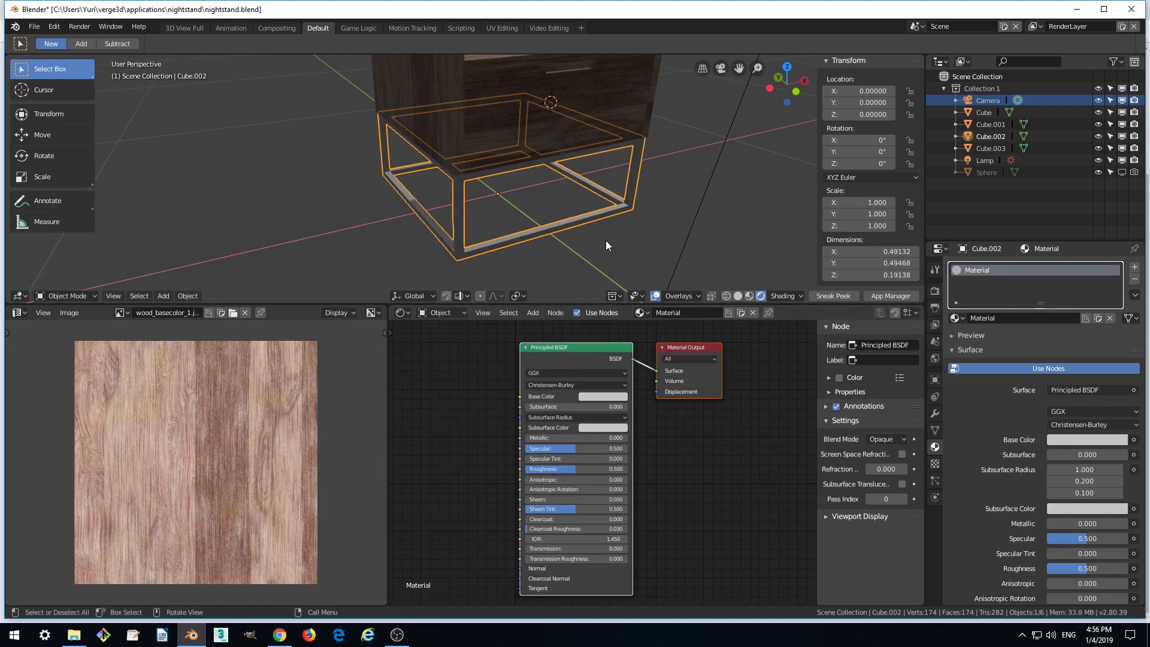
{"action": "middle_click_drag", "start_coordinate": [605, 240], "coordinate": [655, 280]}
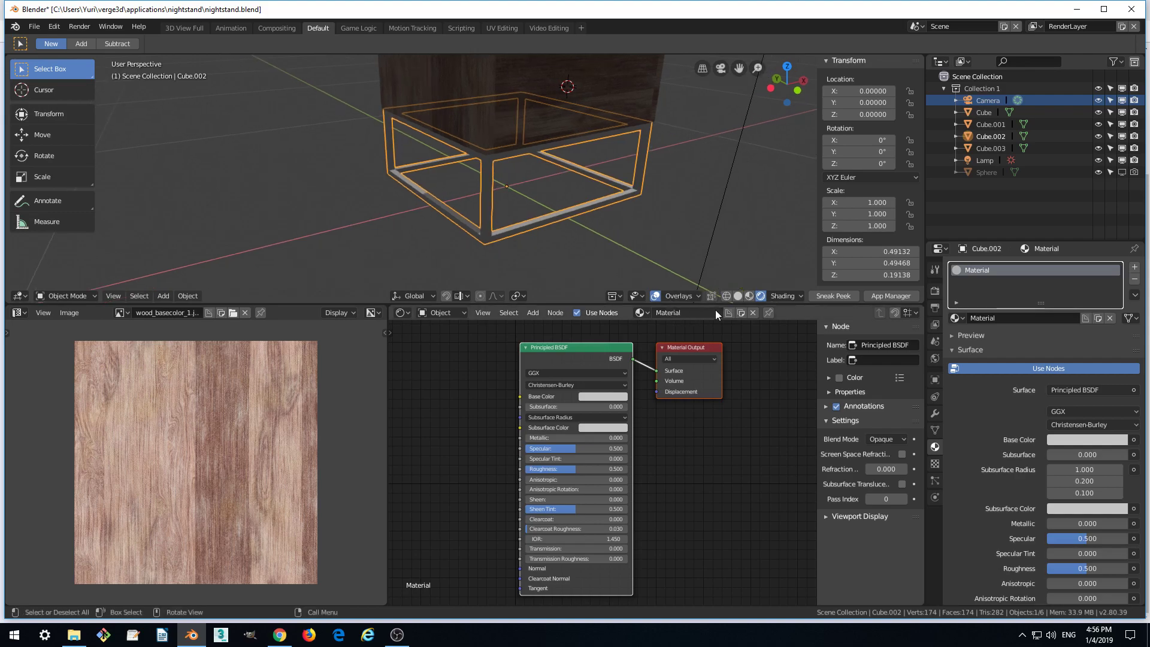
{"action": "left_click", "coordinate": [686, 311]}
{"action": "type", "text": "chrome"}
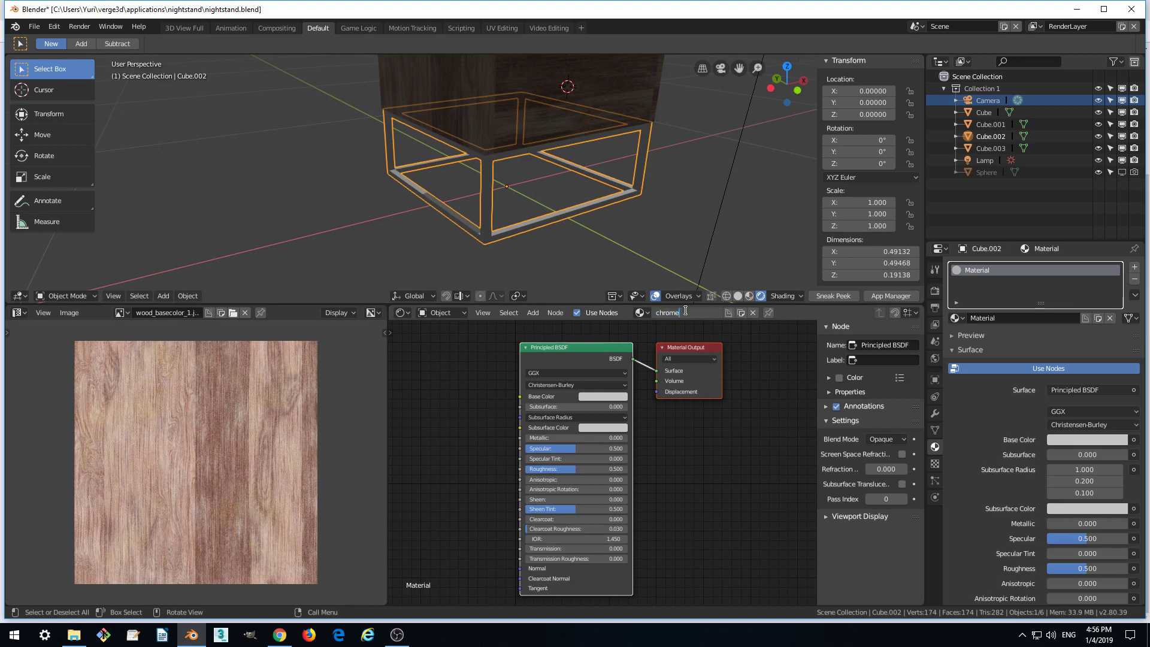
{"action": "key", "text": "Return"}
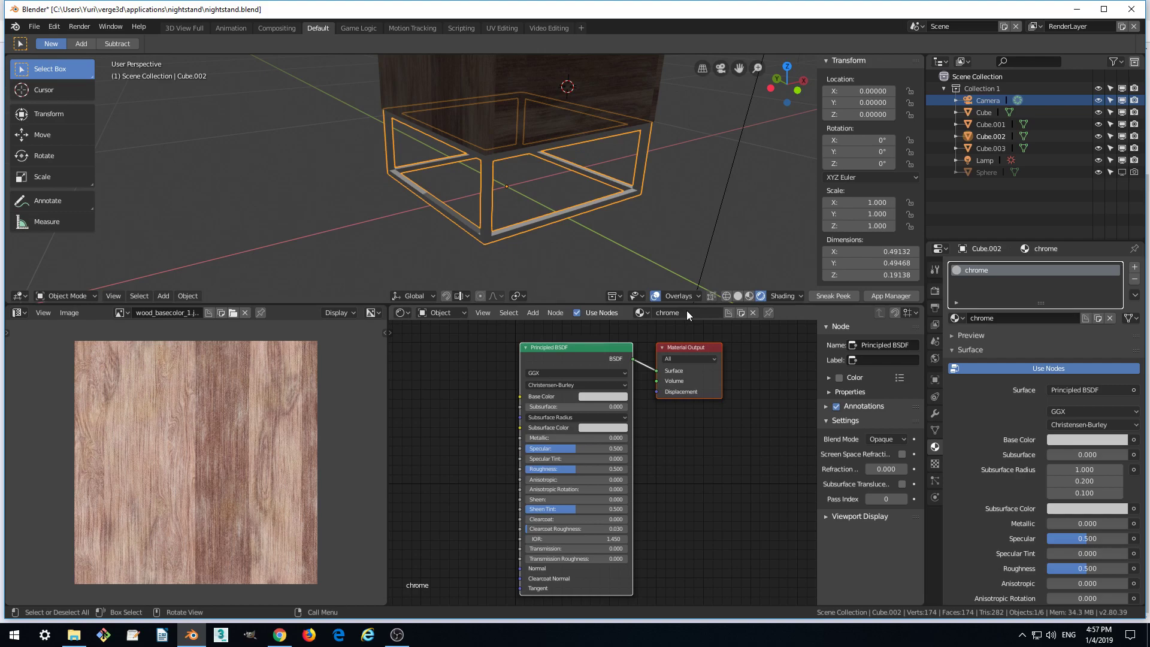
- Switch the shader node editor from the object material to the World shader and enable nodes for it
{"action": "scroll", "coordinate": [694, 440], "scroll_direction": "up", "scroll_amount": 2}
{"action": "middle_click_drag", "start_coordinate": [696, 449], "coordinate": [695, 451]}
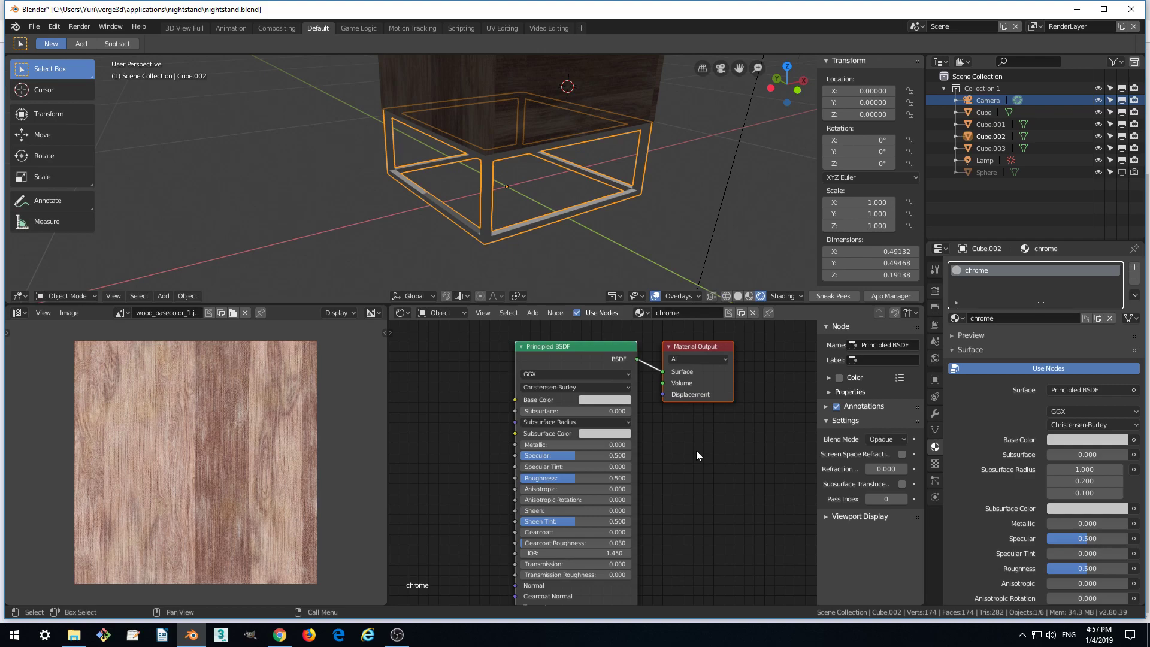
{"action": "left_click", "coordinate": [451, 311]}
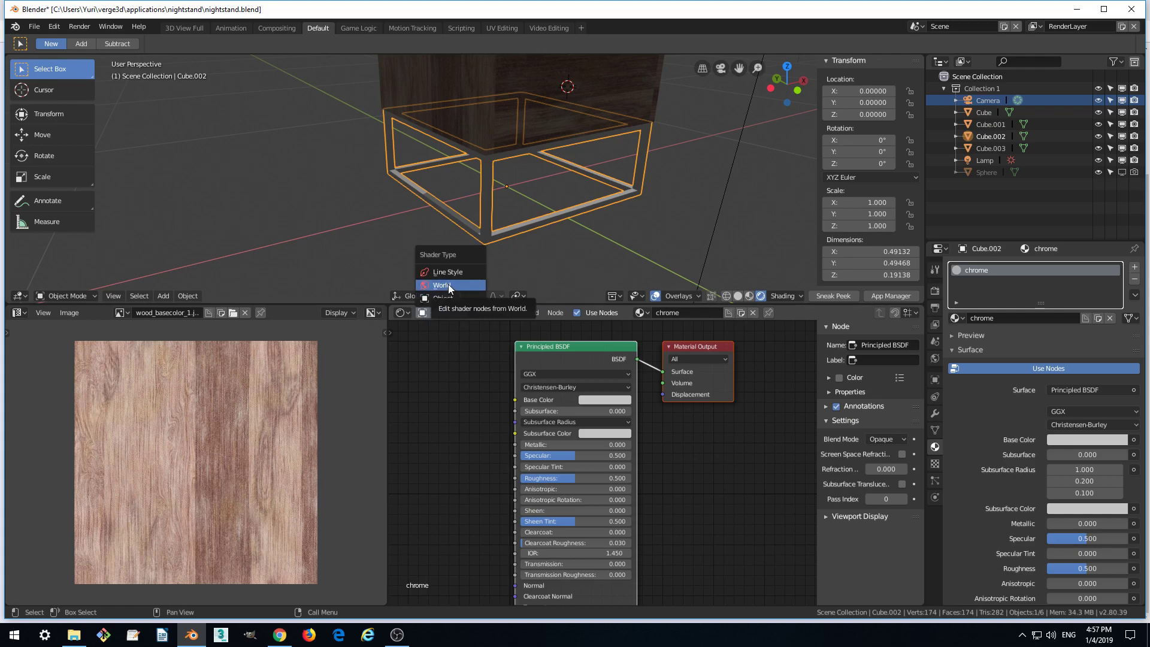
{"action": "left_click", "coordinate": [449, 286]}
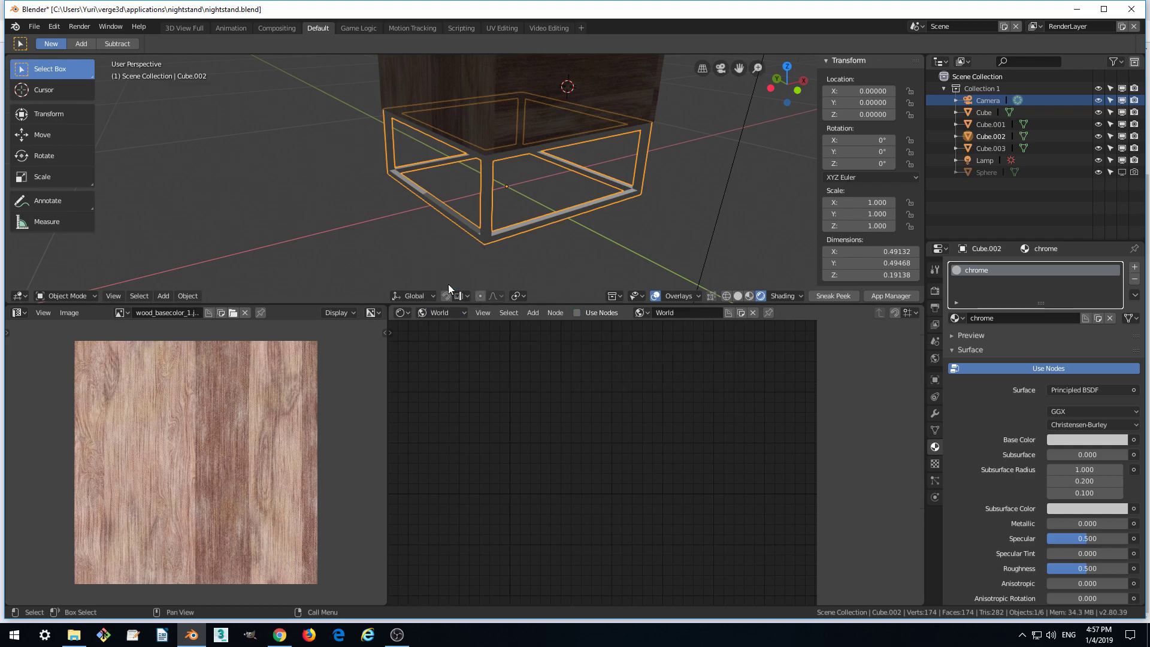
{"action": "left_click", "coordinate": [576, 312]}
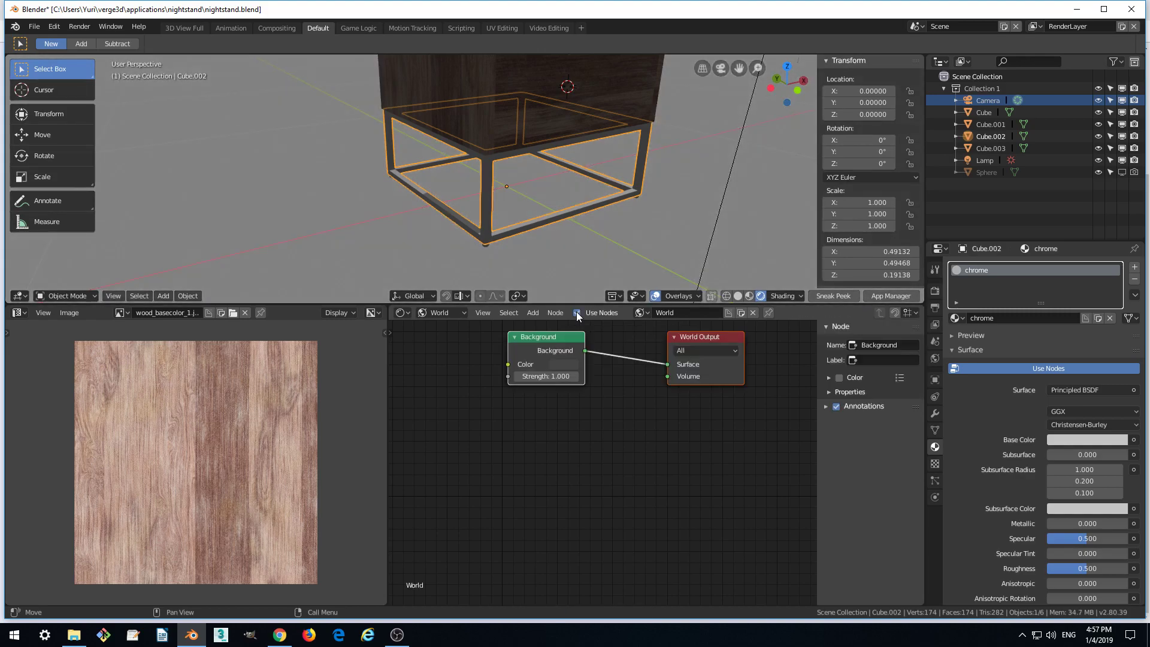
- Move the Background and World Output nodes slightly closer together in the world node tree
{"action": "middle_click_drag", "start_coordinate": [640, 417], "coordinate": [638, 459]}
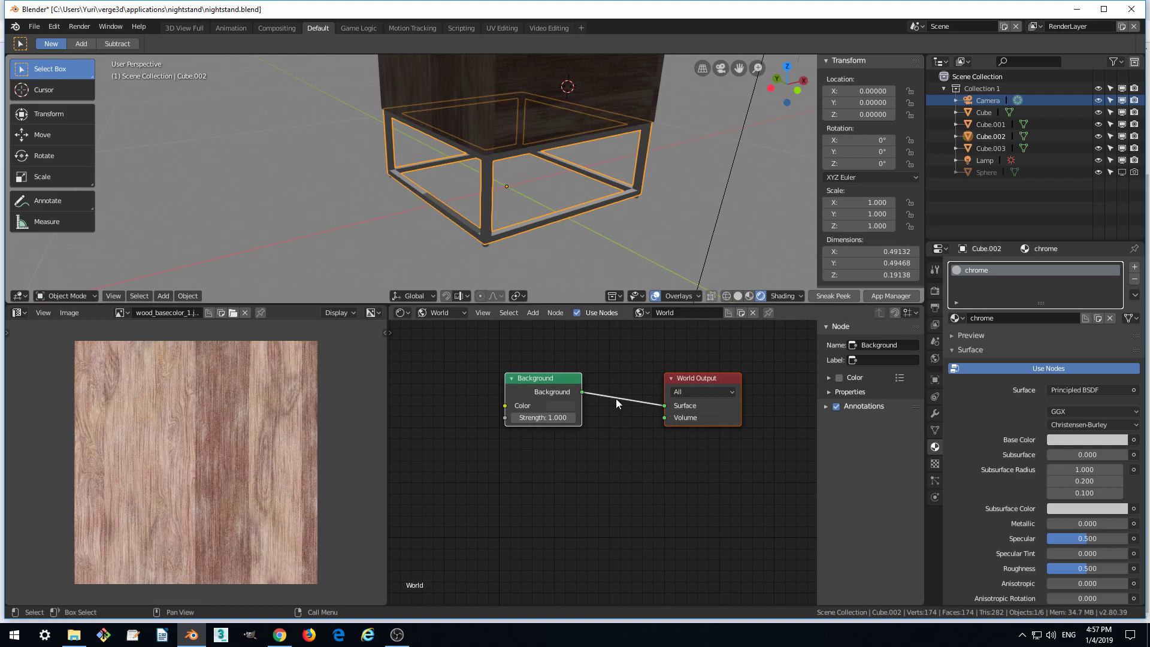
{"action": "left_click_drag", "start_coordinate": [547, 378], "coordinate": [576, 379]}
{"action": "left_click_drag", "start_coordinate": [678, 374], "coordinate": [671, 372]}
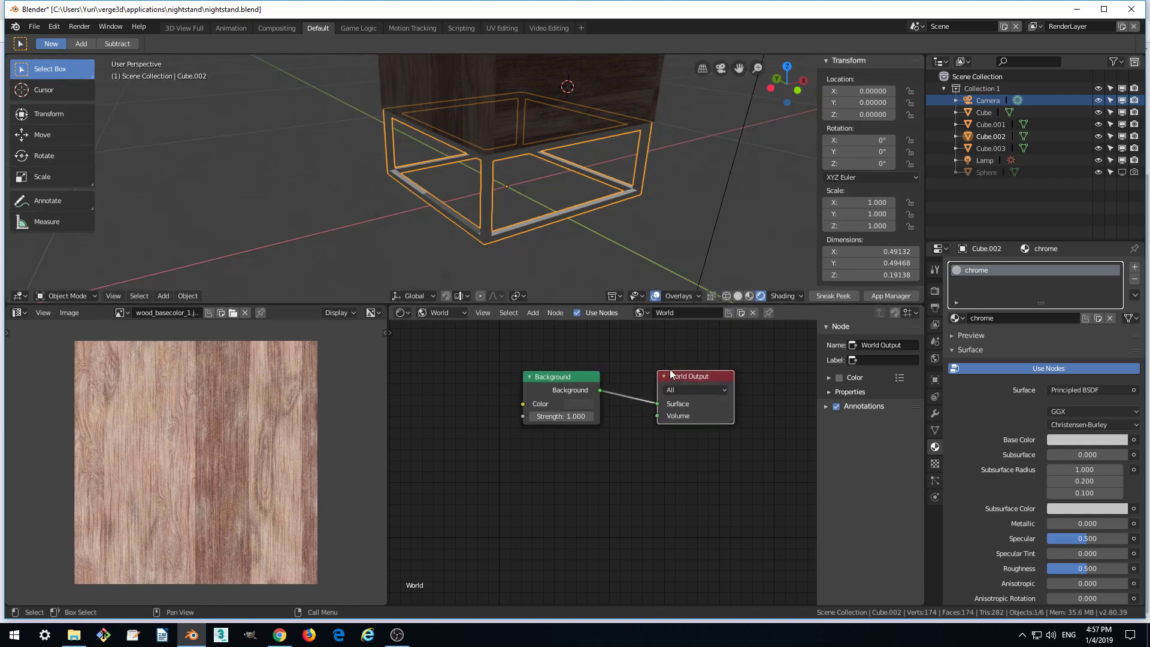
{"action": "middle_click_drag", "start_coordinate": [644, 434], "coordinate": [638, 441]}
{"action": "left_click_drag", "start_coordinate": [581, 378], "coordinate": [584, 379]}
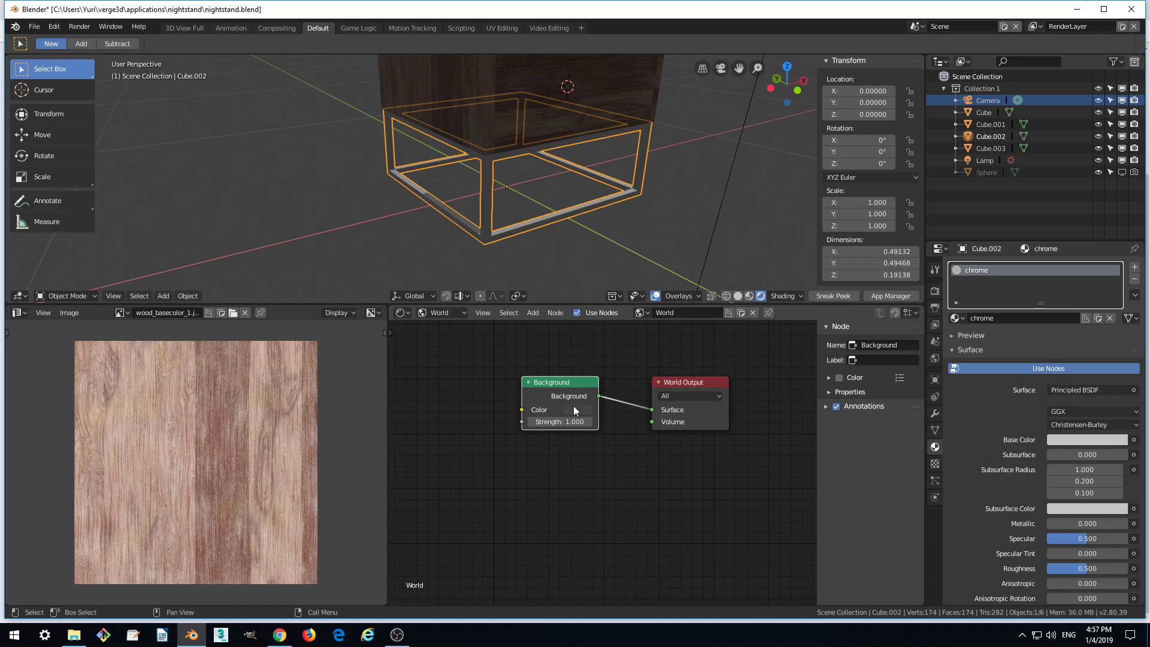
{"action": "middle_click_drag", "start_coordinate": [579, 398], "coordinate": [584, 411]}
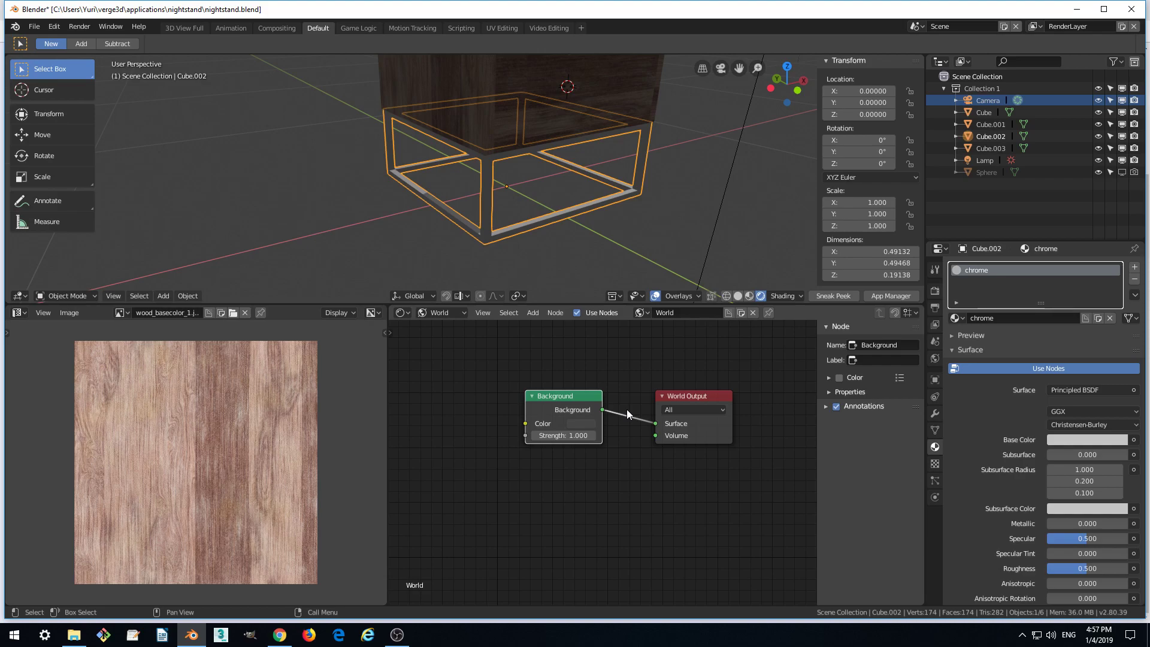
- Add an Environment Texture node to the world node tree, placed before the Background node
{"action": "middle_click_drag", "start_coordinate": [593, 472], "coordinate": [640, 484]}
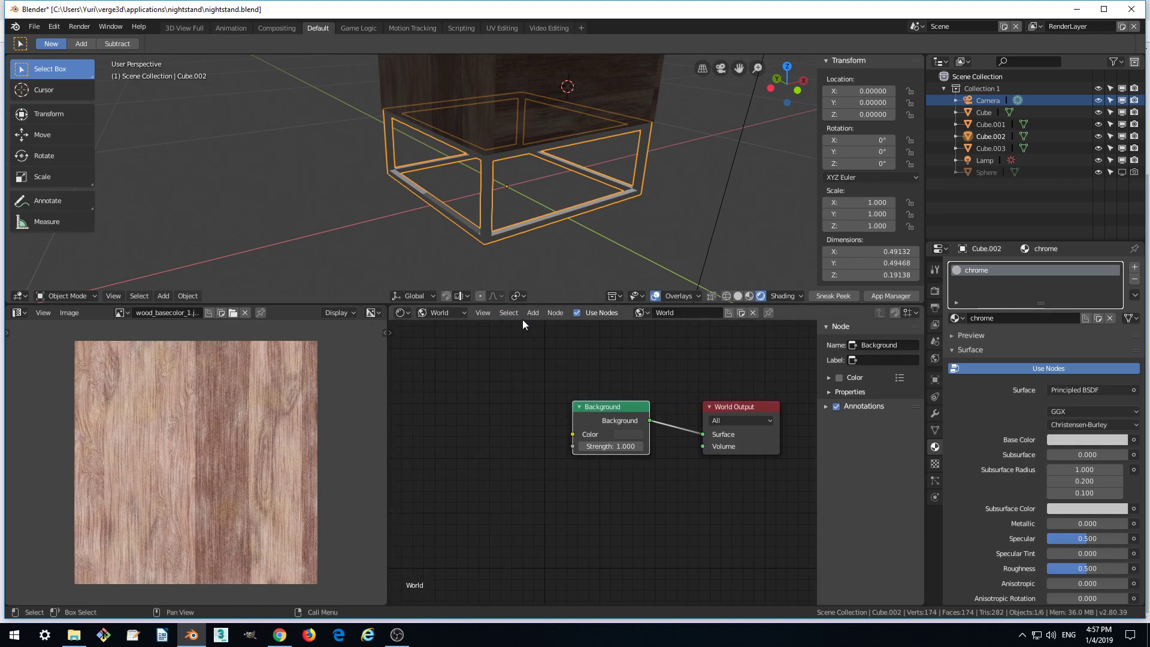
{"action": "left_click", "coordinate": [532, 313]}
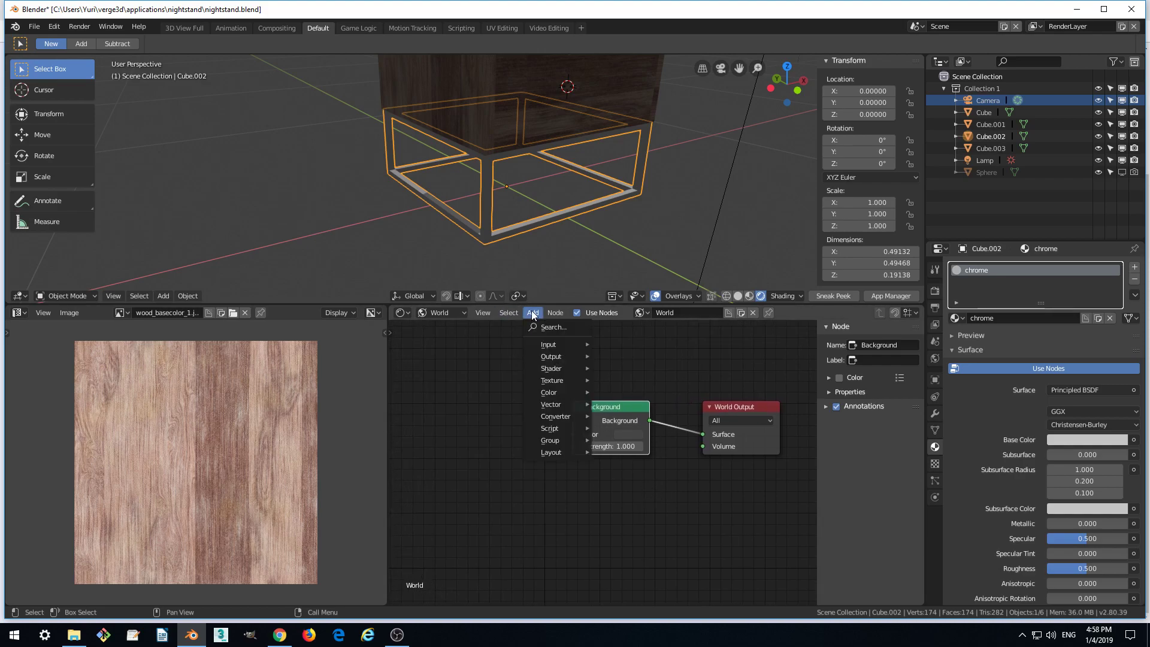
{"action": "mouse_move", "coordinate": [551, 379]}
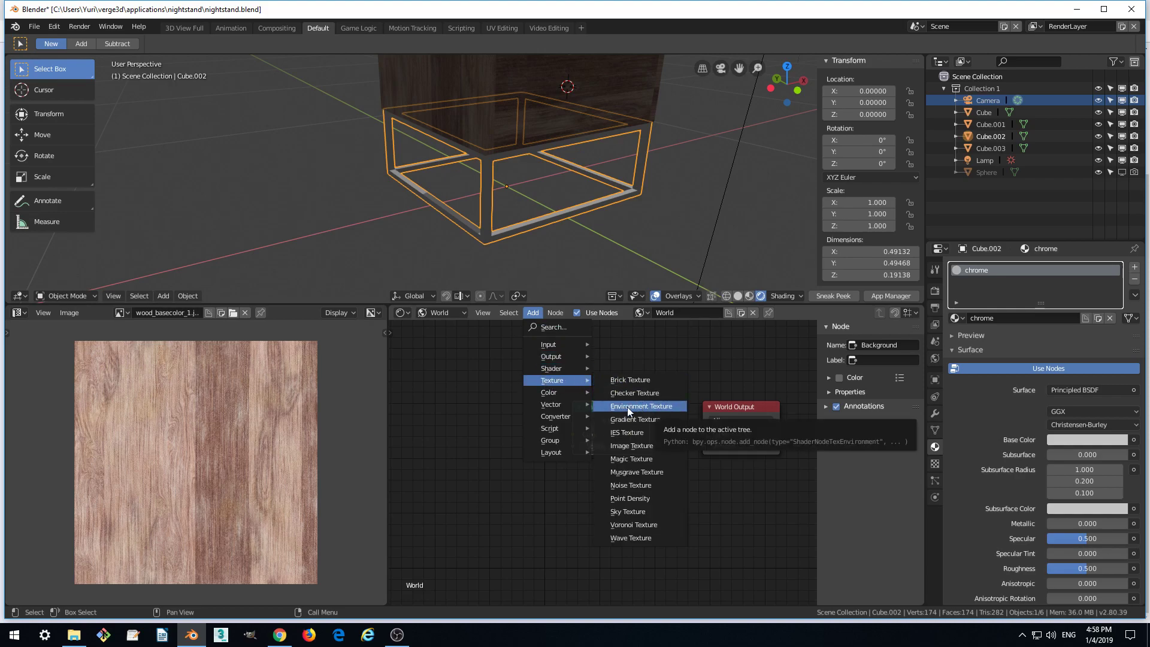
{"action": "left_click", "coordinate": [673, 408]}
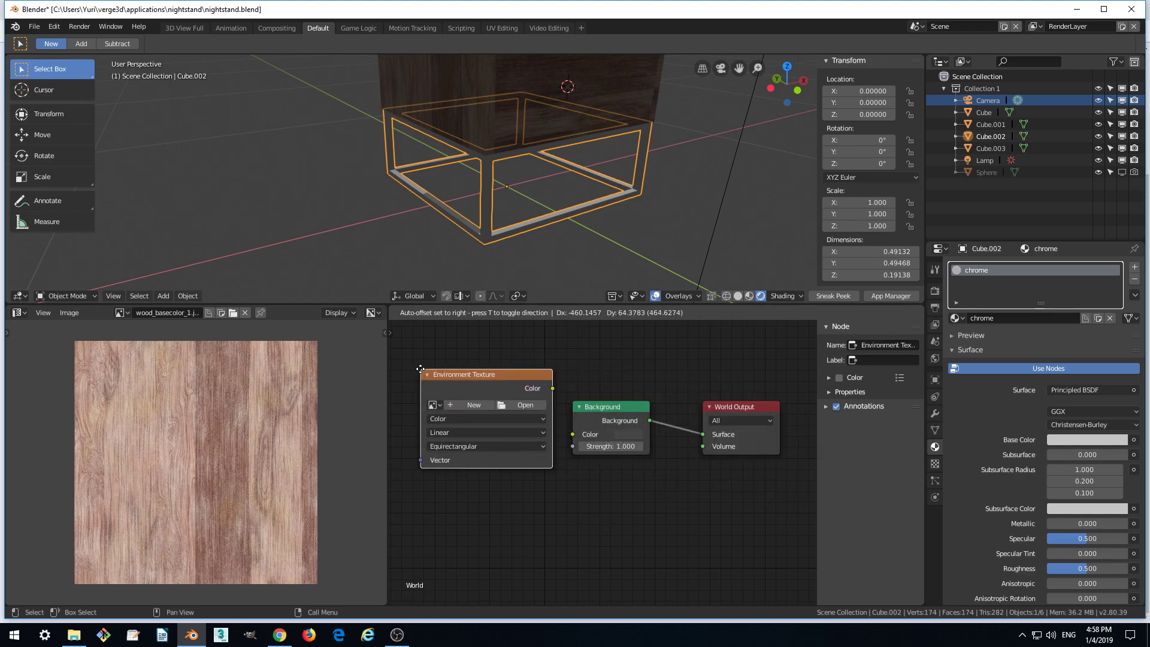
{"action": "left_click", "coordinate": [519, 359]}
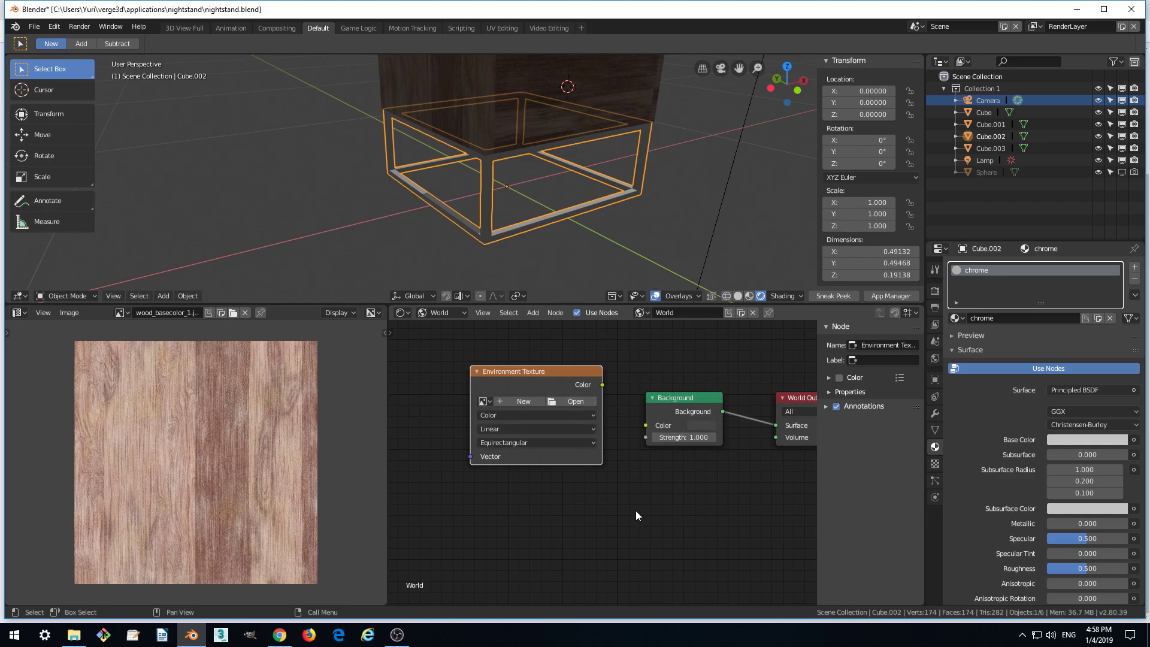
- Load the environment.hdr image from the nightstand folder into the Environment Texture node
{"action": "scroll", "coordinate": [634, 510], "scroll_direction": "up", "scroll_amount": 1, "text": "shift"}
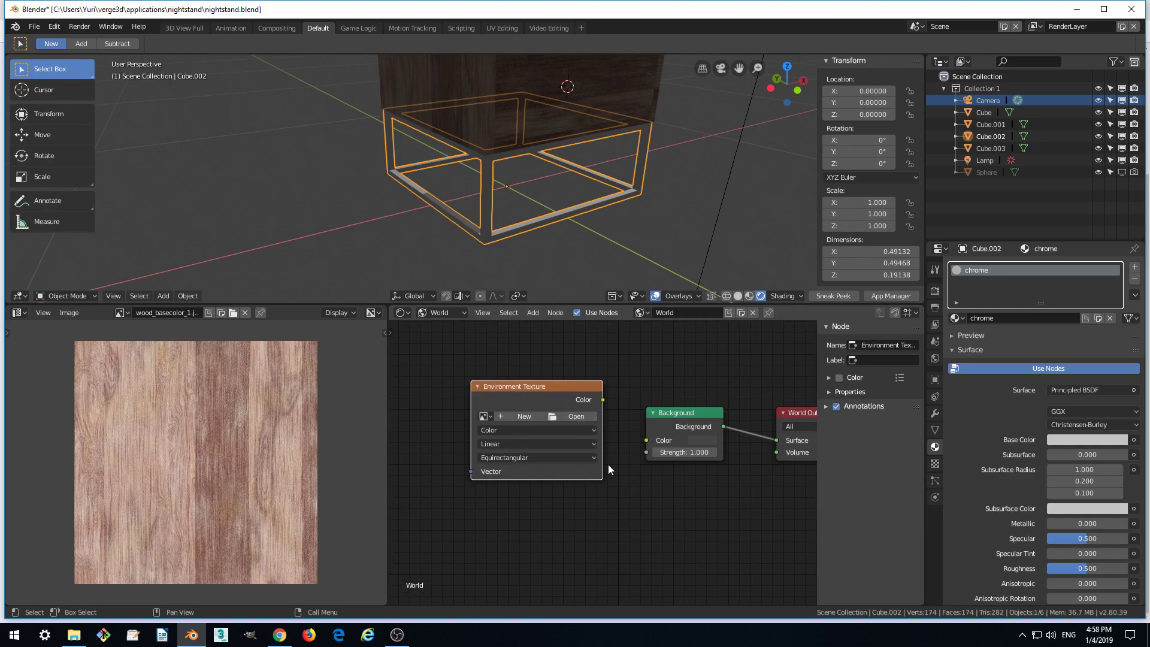
{"action": "left_click", "coordinate": [559, 415]}
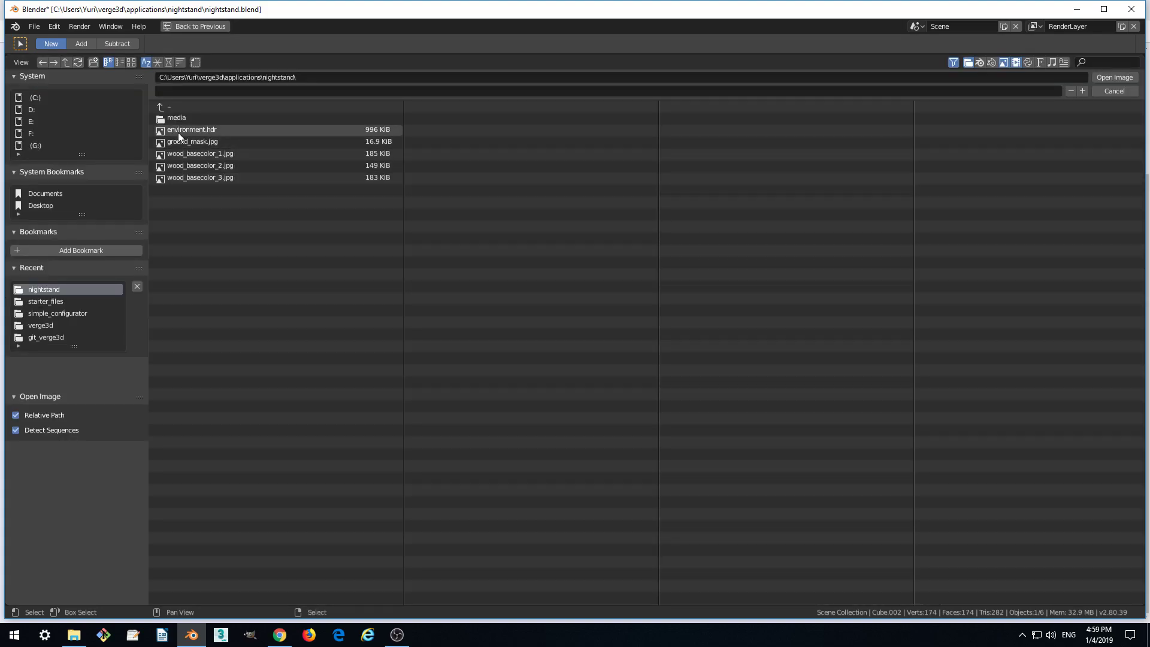
{"action": "left_click", "coordinate": [223, 131]}
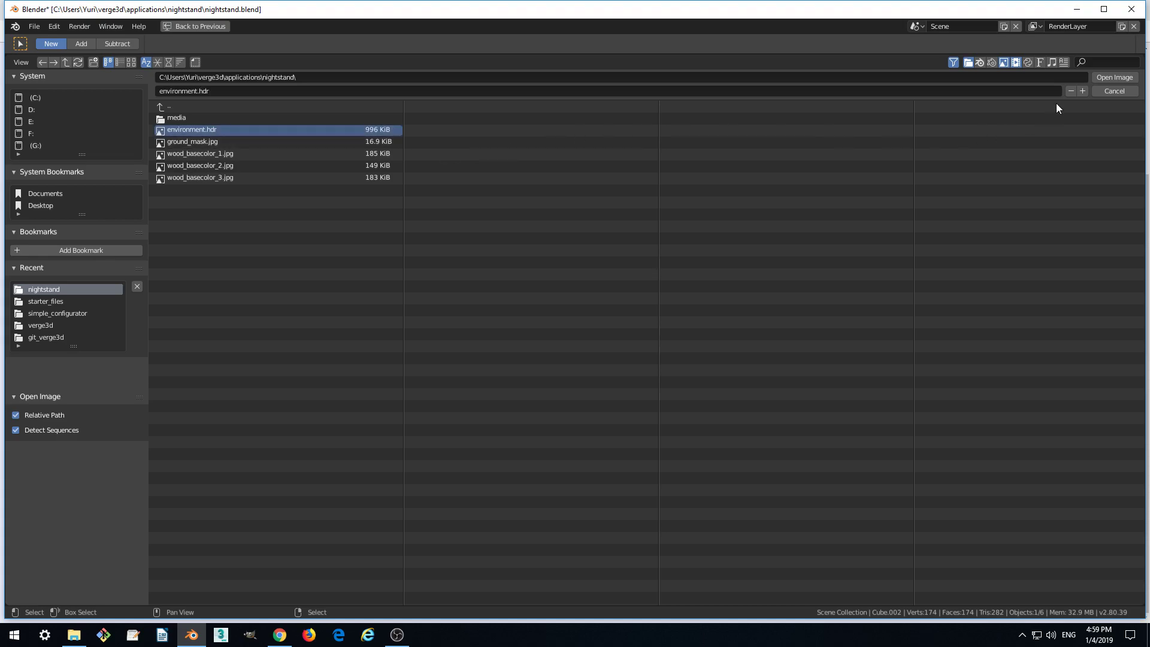
{"action": "left_click", "coordinate": [1105, 76]}
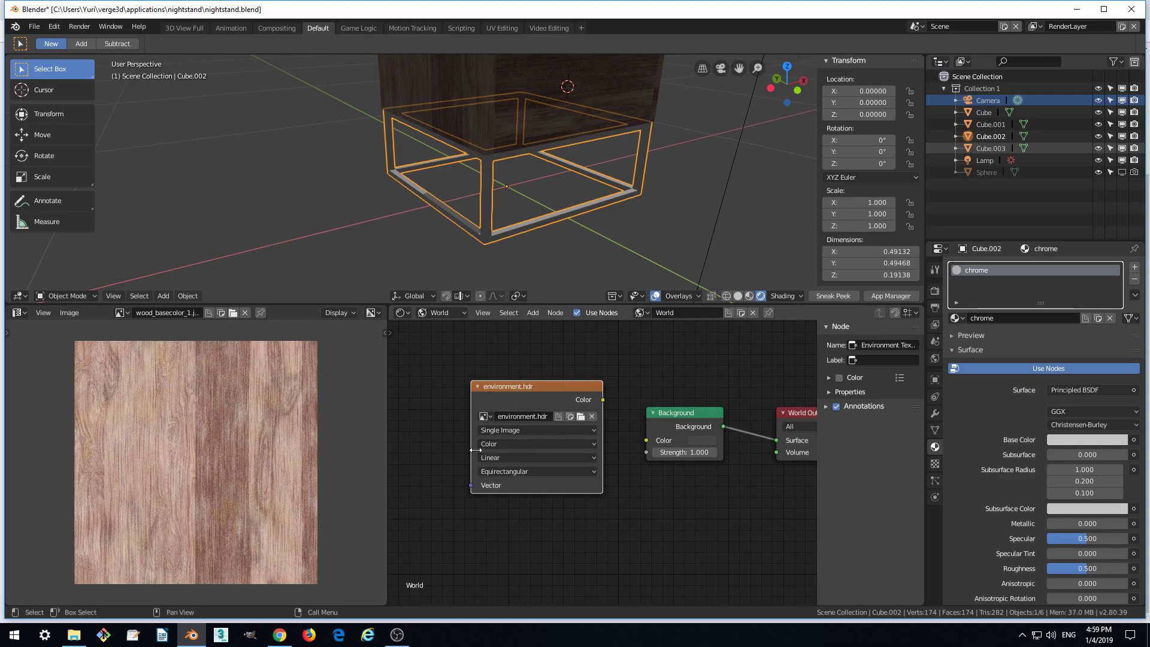
- Display the environment.hdr image in the image editor
{"action": "left_click", "coordinate": [121, 312]}
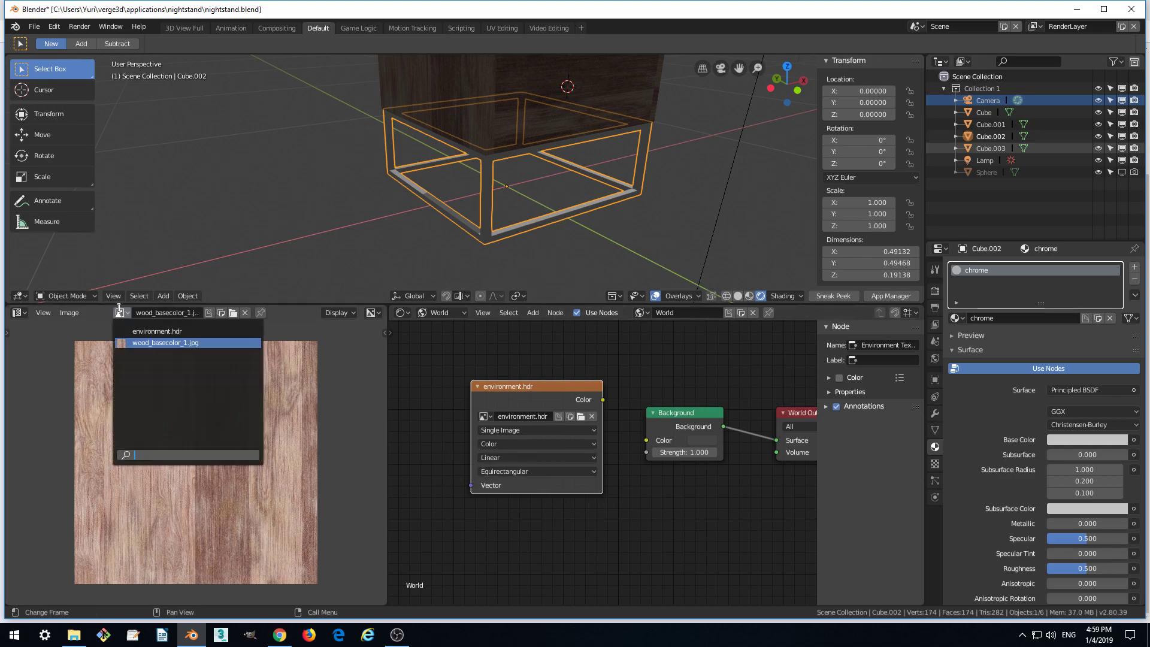
{"action": "left_click", "coordinate": [152, 332]}
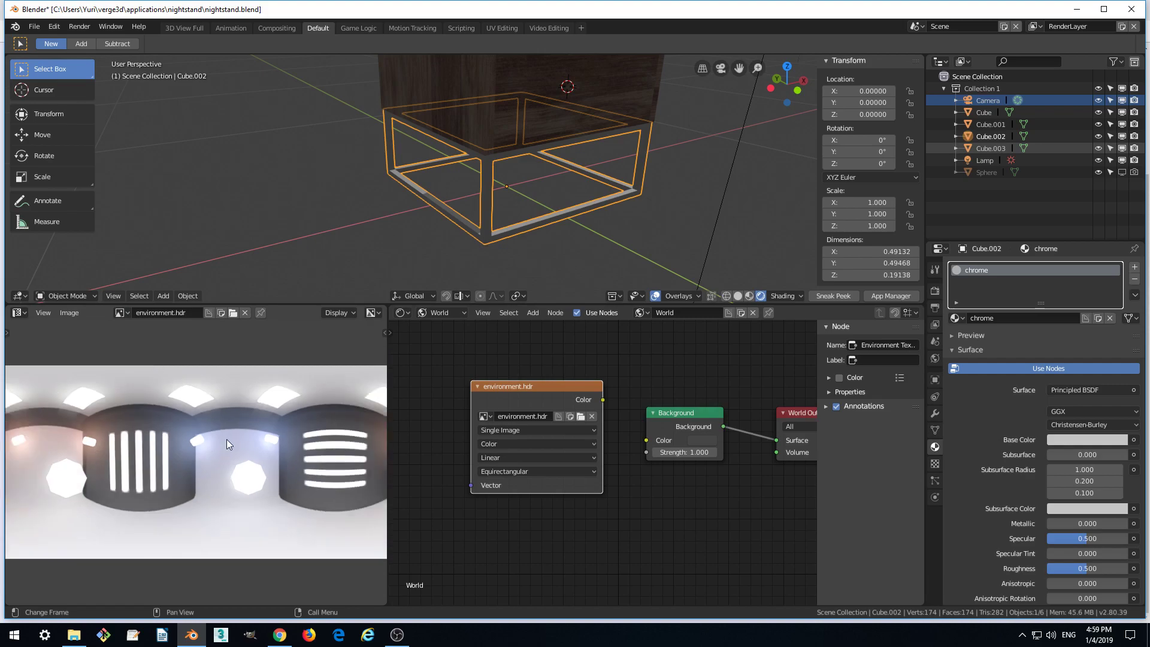
{"action": "scroll", "coordinate": [219, 441], "scroll_direction": "down", "scroll_amount": 1}
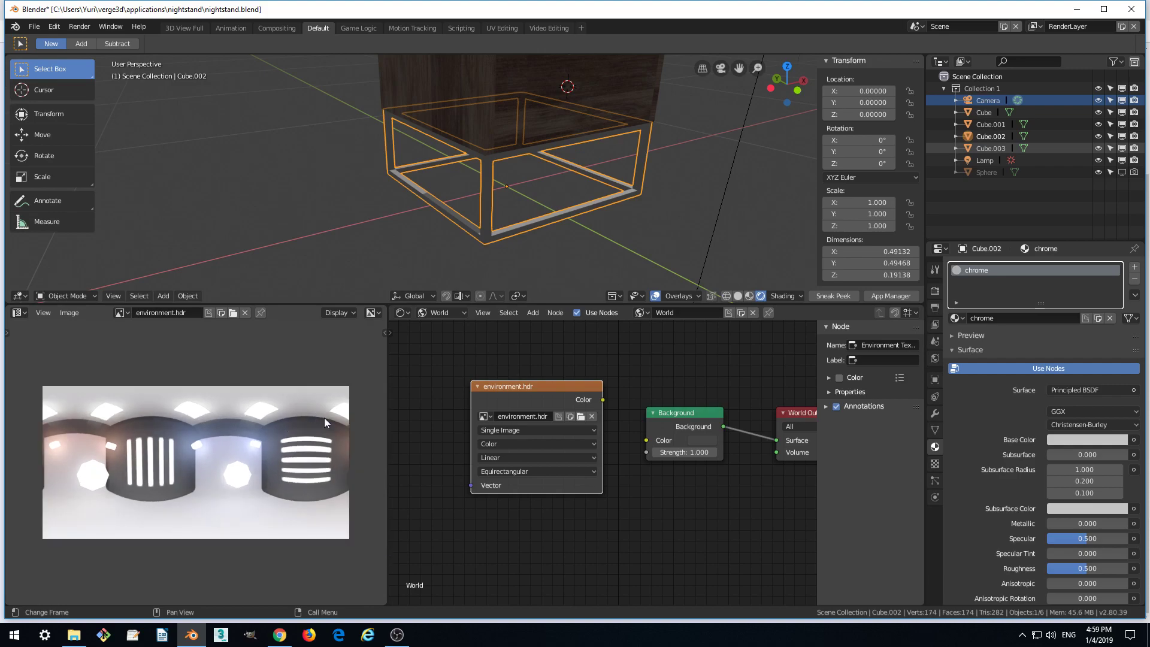
- Connect the environment texture's Color output to the Background node's Color input
{"action": "middle_click_drag", "start_coordinate": [616, 560], "coordinate": [575, 532]}
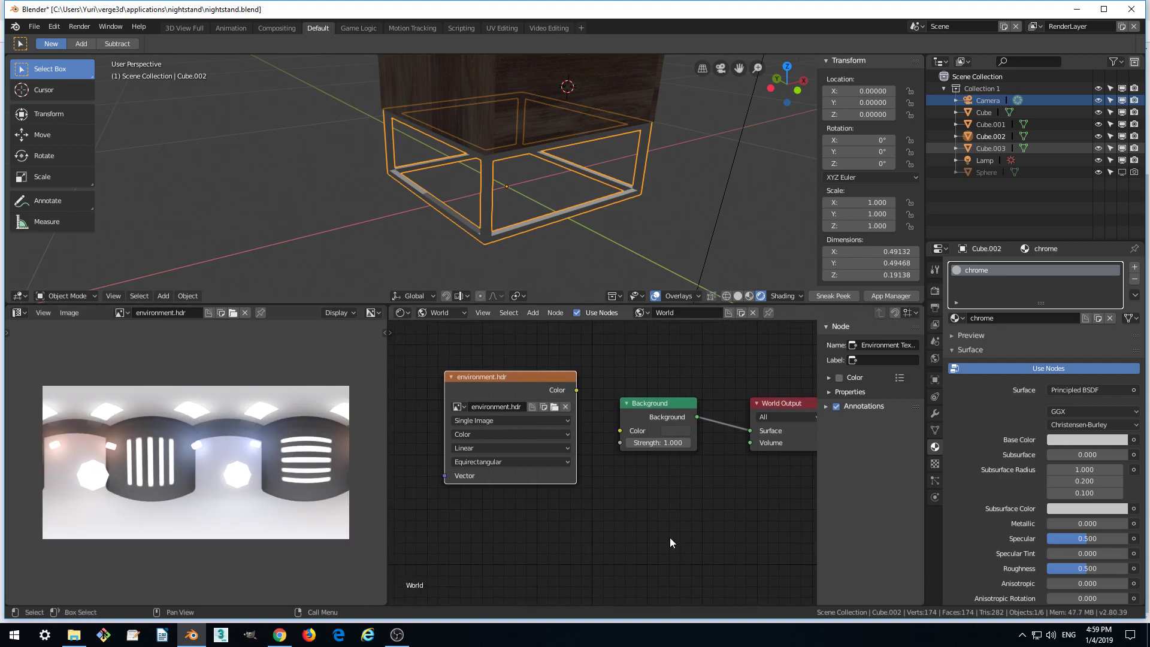
{"action": "middle_click_drag", "start_coordinate": [672, 545], "coordinate": [658, 547]}
{"action": "left_click_drag", "start_coordinate": [568, 397], "coordinate": [608, 437]}
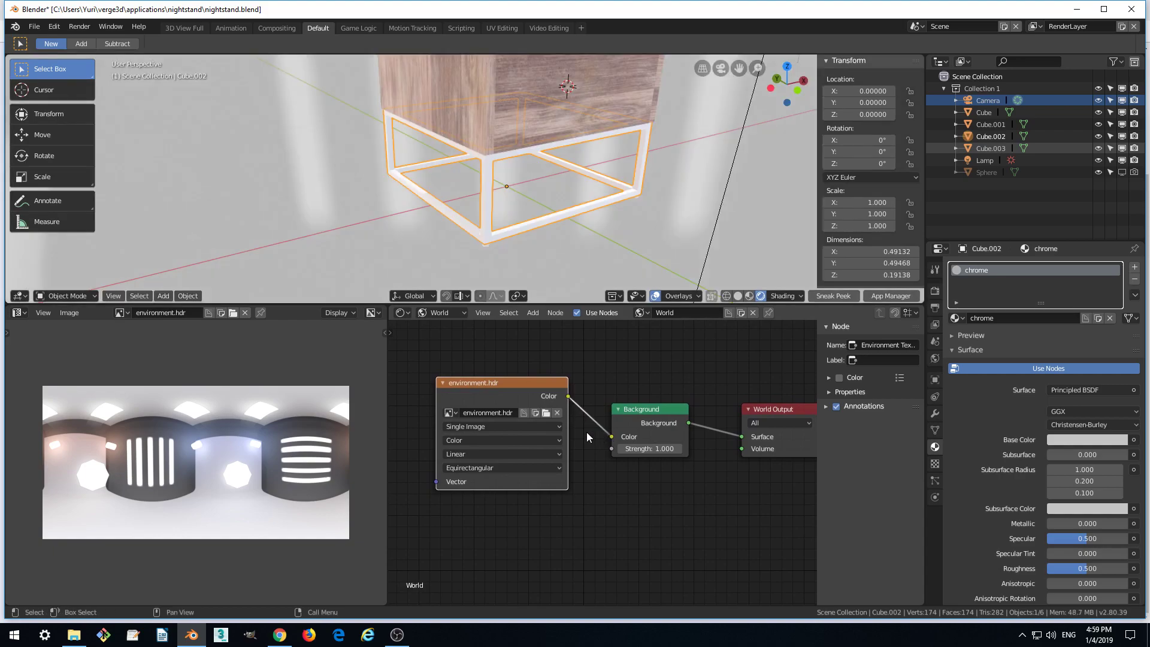
- Switch the shader node editor back to Object to show the leg frame's chrome material nodes
{"action": "scroll", "coordinate": [598, 218], "scroll_direction": "down", "scroll_amount": 3}
{"action": "middle_click_drag", "start_coordinate": [591, 224], "coordinate": [520, 192]}
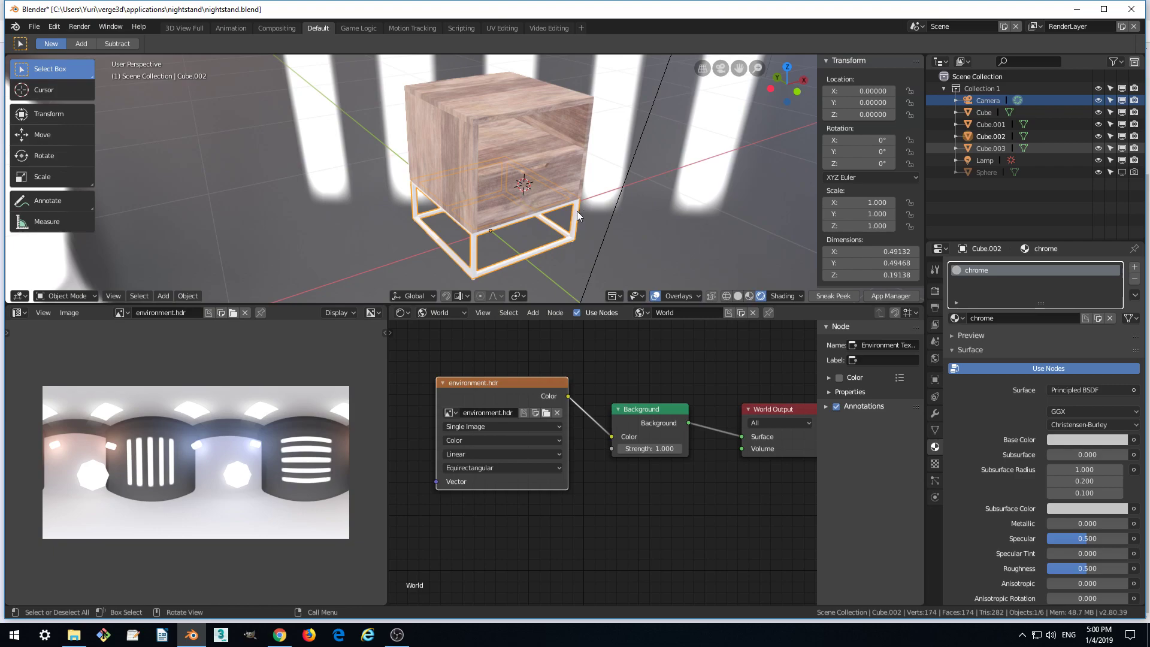
{"action": "scroll", "coordinate": [576, 210], "scroll_direction": "up", "scroll_amount": 2}
{"action": "middle_click_drag", "start_coordinate": [575, 214], "coordinate": [568, 185]}
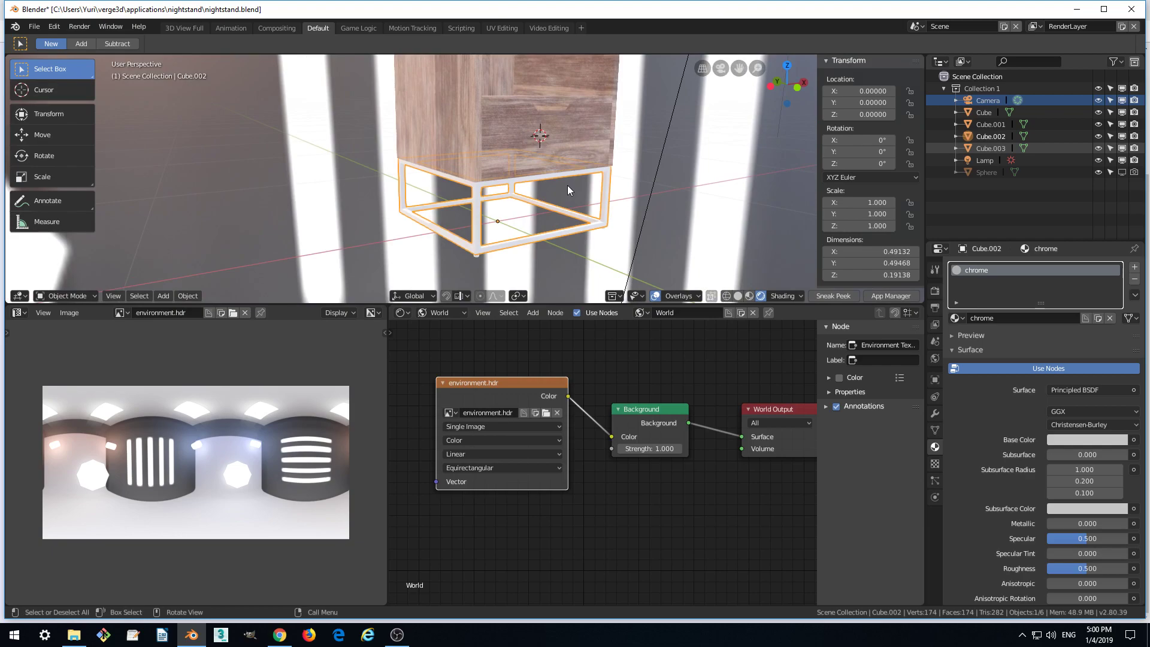
{"action": "left_click", "coordinate": [445, 312]}
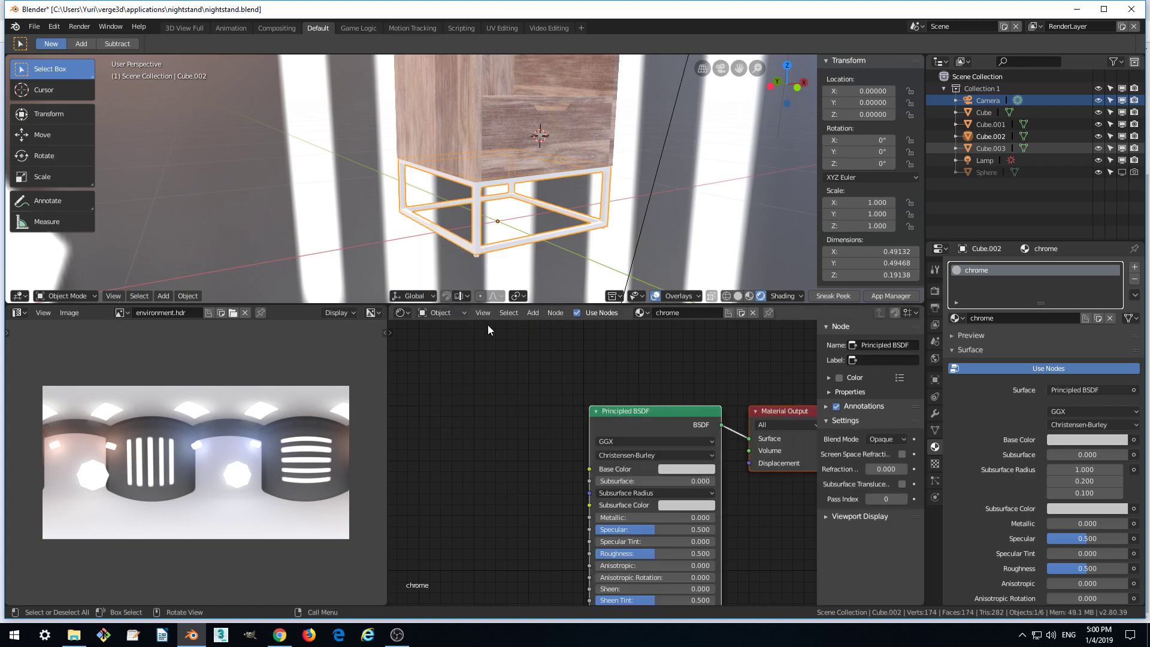
{"action": "scroll", "coordinate": [535, 330], "scroll_direction": "down", "scroll_amount": 3}
{"action": "middle_click_drag", "start_coordinate": [749, 531], "coordinate": [749, 519]}
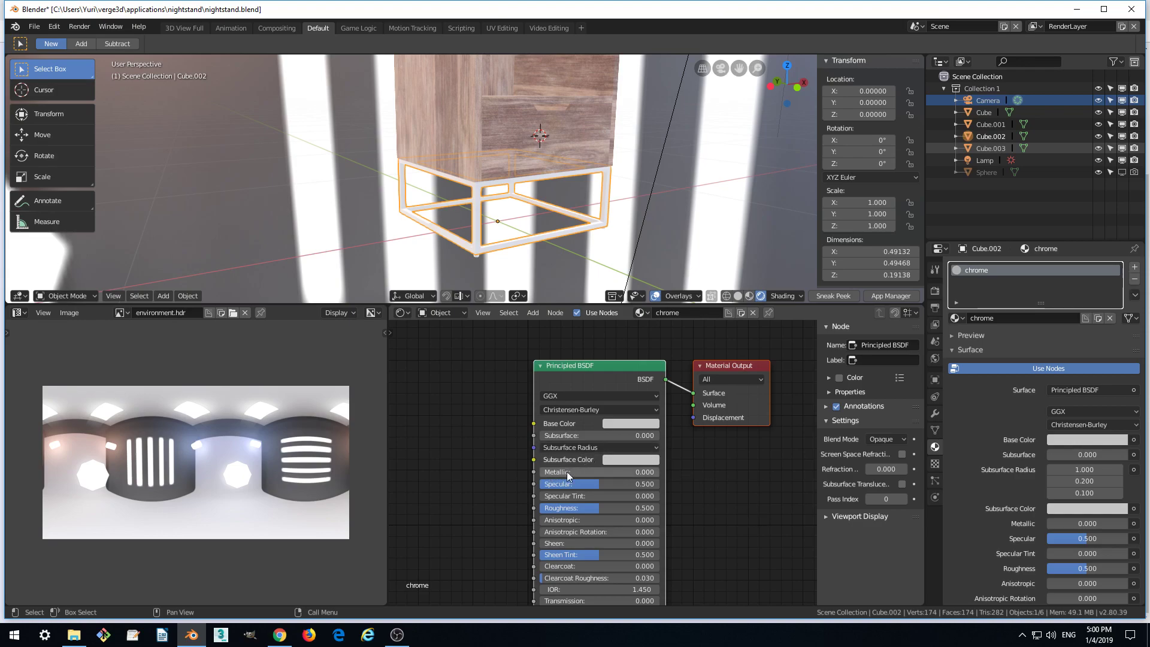
- Set the chrome material's Principled BSDF Metallic to 1.000 and Roughness to 0.1
{"action": "left_click_drag", "start_coordinate": [550, 476], "coordinate": [634, 476]}
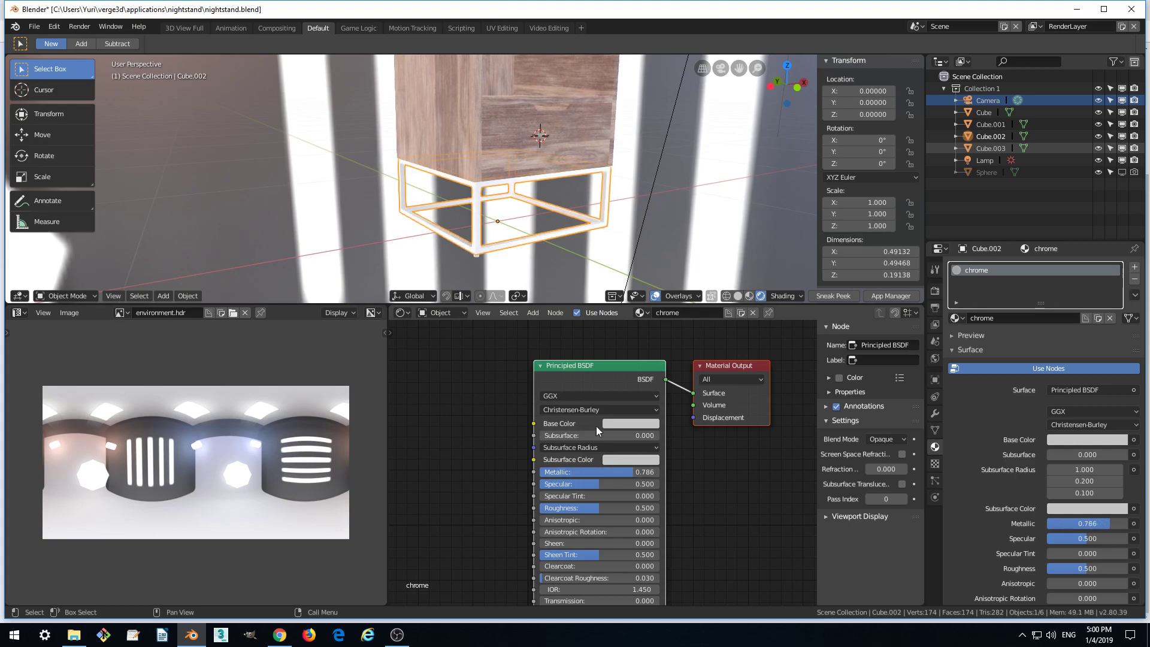
{"action": "middle_click_drag", "start_coordinate": [476, 224], "coordinate": [563, 251]}
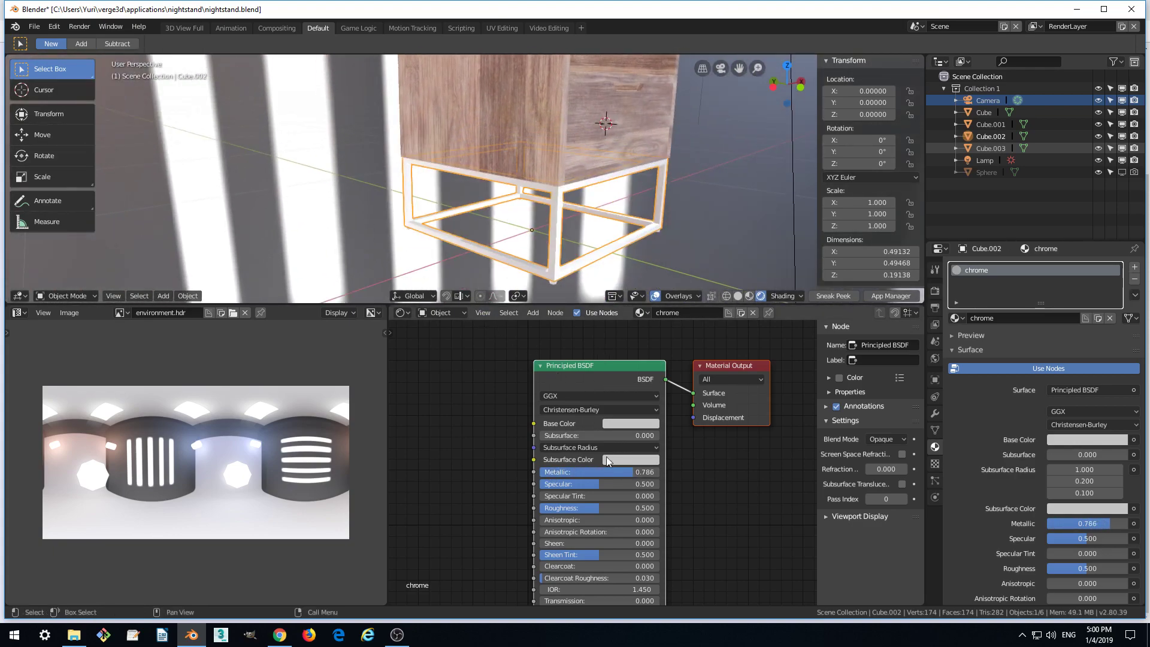
{"action": "left_click_drag", "start_coordinate": [634, 472], "coordinate": [658, 472]}
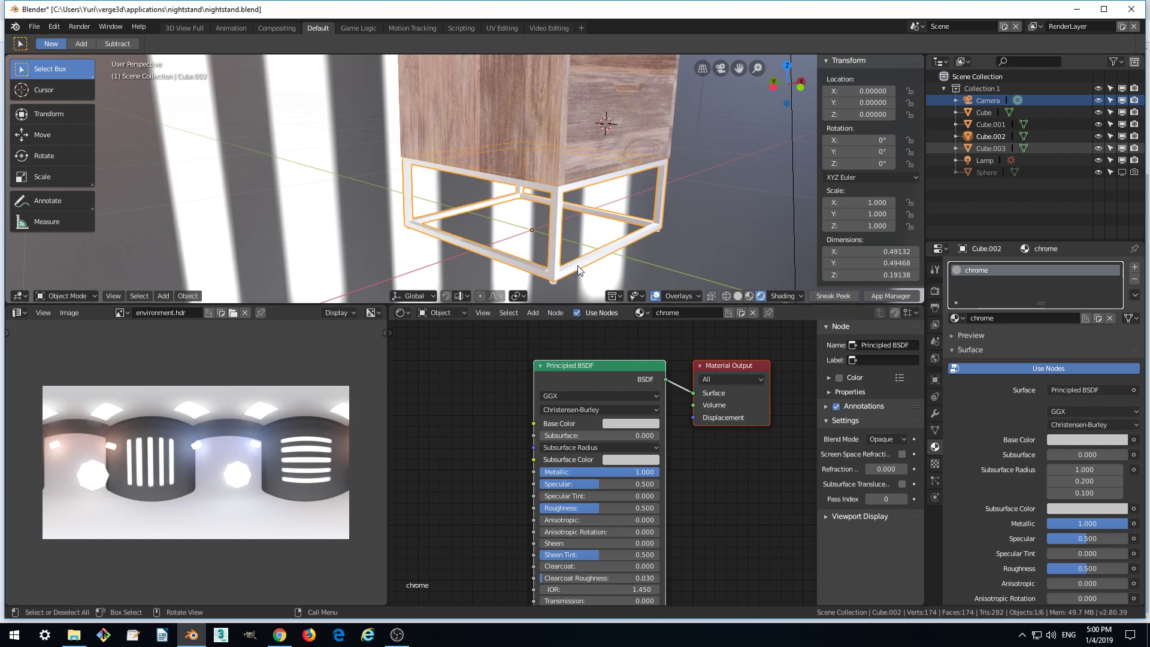
{"action": "left_click_drag", "start_coordinate": [597, 508], "coordinate": [569, 508]}
{"action": "left_click", "coordinate": [605, 509]}
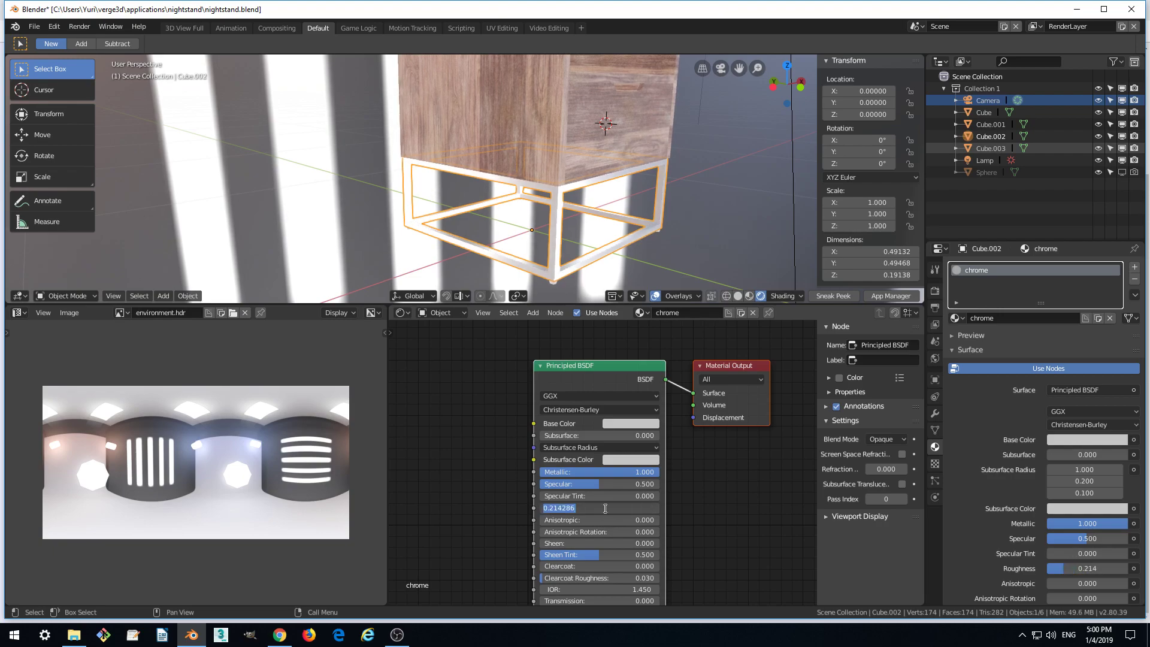
{"action": "type", "text": ".1"}
{"action": "key", "text": "Return"}
- Preview the nightstand in the browser with Sneak Peek, rotate it to check the chrome legs, close the preview and return to Blender
{"action": "mouse_move", "coordinate": [710, 223]}
{"action": "middle_mouse_down"}
{"action": "mouse_move", "coordinate": [617, 211]}
{"action": "mouse_move", "coordinate": [572, 232]}
{"action": "mouse_move", "coordinate": [657, 215]}
{"action": "mouse_move", "coordinate": [718, 216]}
{"action": "mouse_move", "coordinate": [724, 228]}
{"action": "mouse_move", "coordinate": [697, 195]}
{"action": "mouse_move", "coordinate": [688, 212]}
{"action": "mouse_move", "coordinate": [715, 219]}
{"action": "middle_mouse_up"}
{"action": "left_click", "coordinate": [819, 295]}
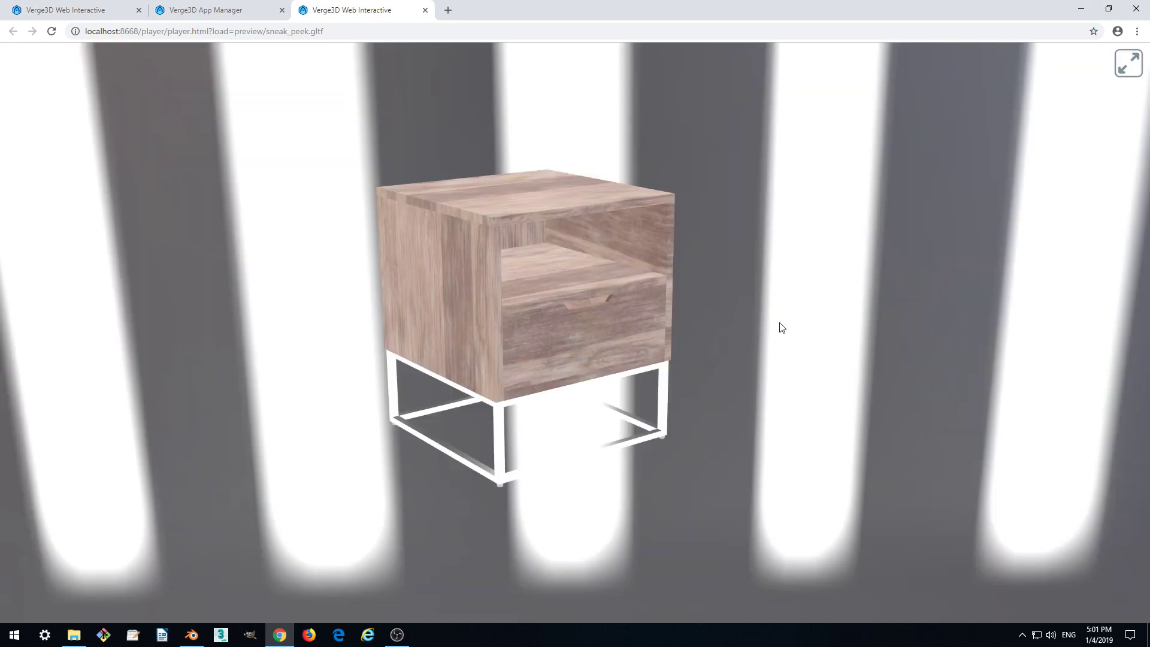
{"action": "left_click_drag", "start_coordinate": [782, 323], "coordinate": [673, 317]}
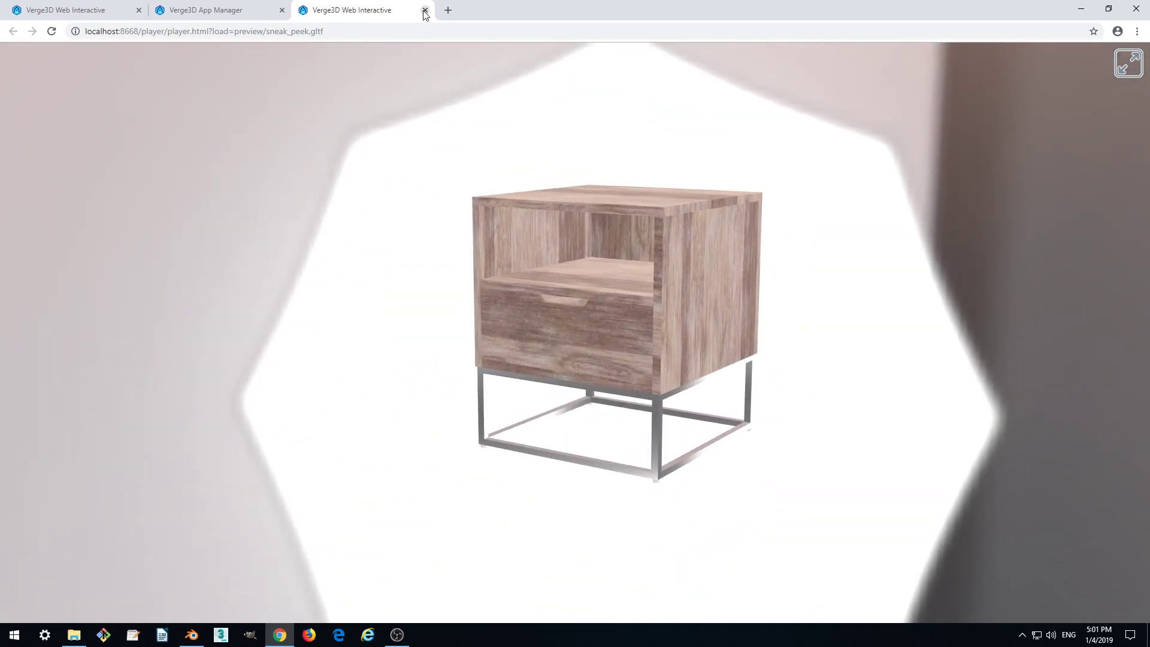
{"action": "left_click", "coordinate": [424, 11]}
{"action": "left_click", "coordinate": [197, 641]}
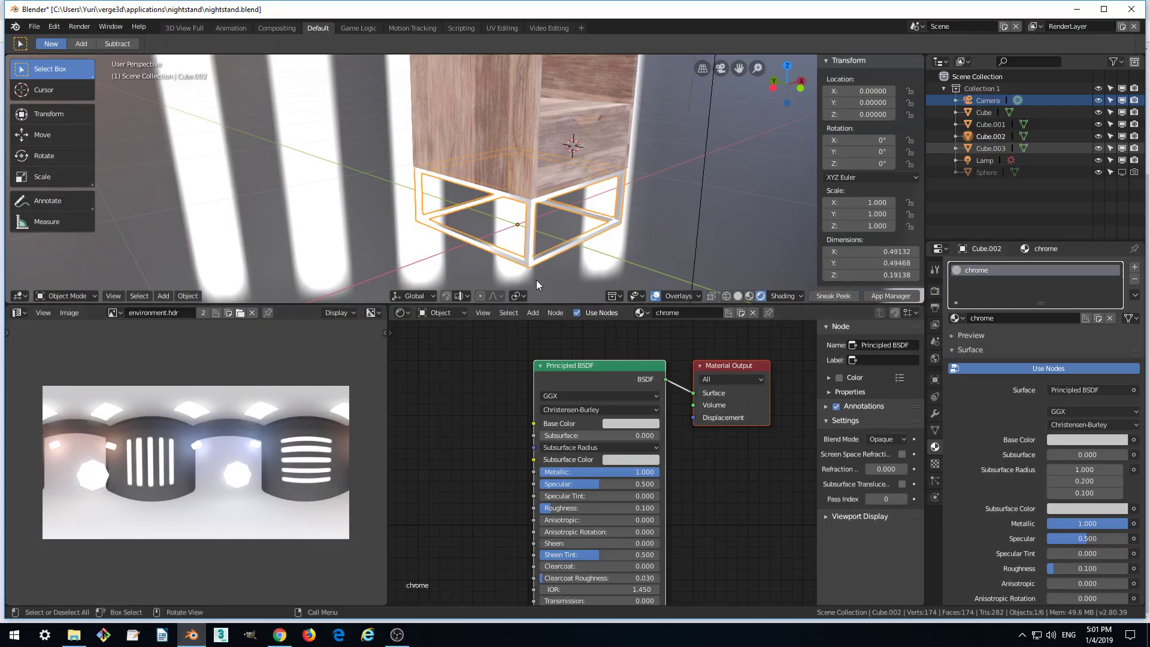
- Switch the shader node editor to World and set the Background node's Strength to 0.600
{"action": "scroll", "coordinate": [547, 145], "scroll_direction": "down", "scroll_amount": 5}
{"action": "middle_click_drag", "start_coordinate": [546, 145], "coordinate": [570, 168]}
{"action": "scroll", "coordinate": [554, 182], "scroll_direction": "down", "scroll_amount": 2}
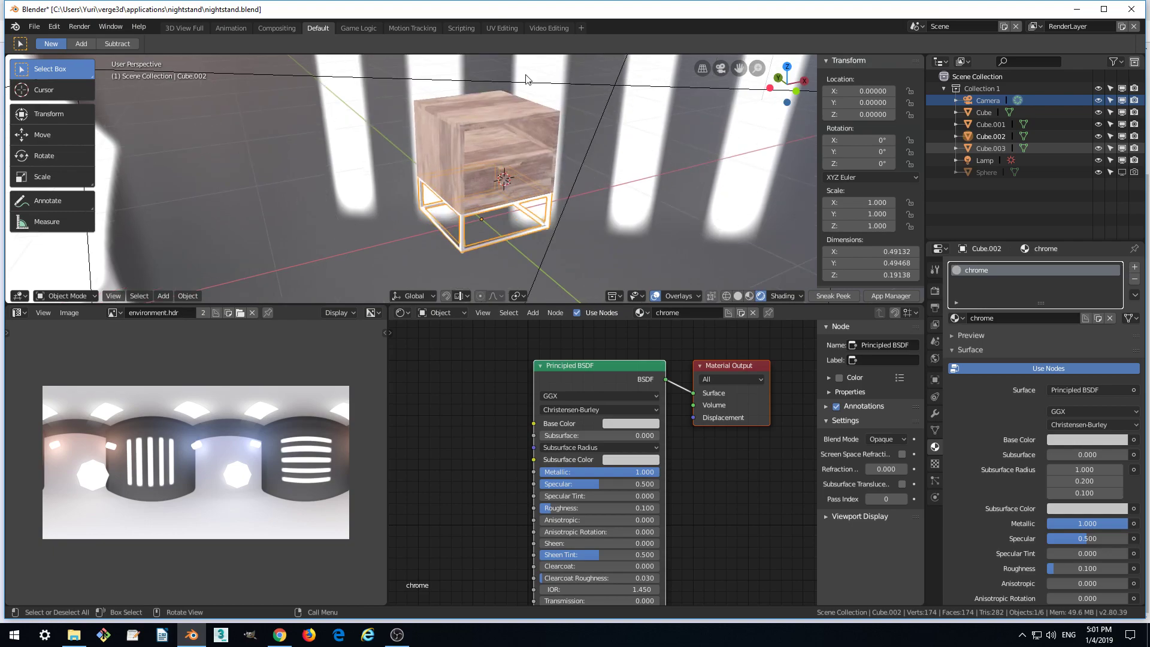
{"action": "scroll", "coordinate": [547, 142], "scroll_direction": "up", "scroll_amount": 3}
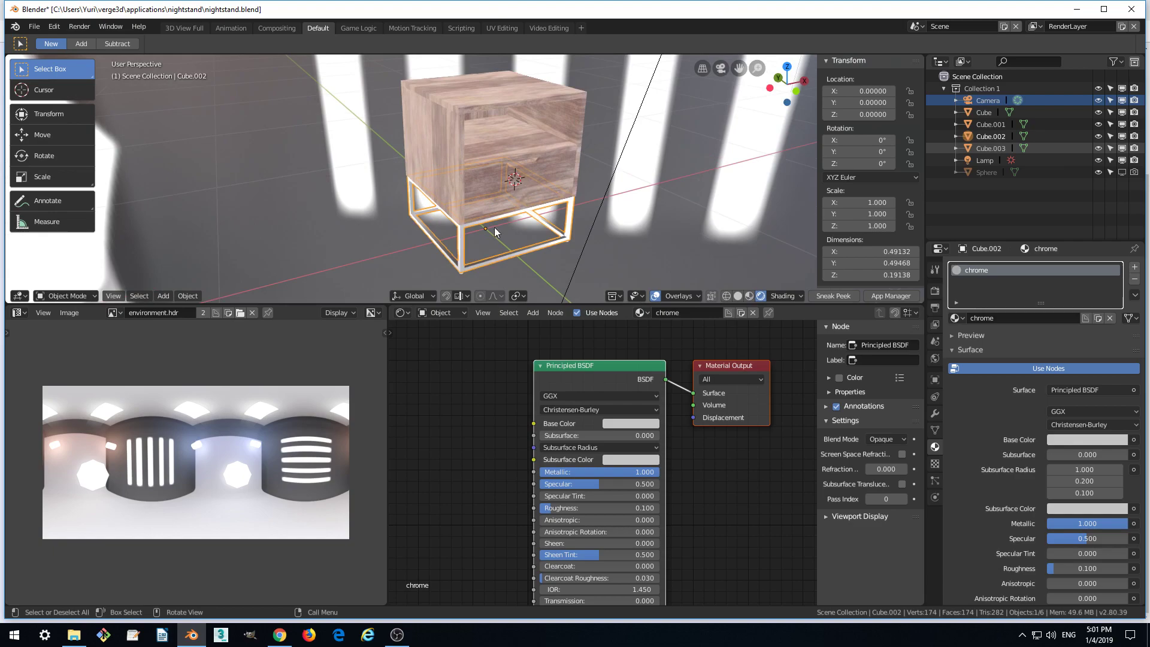
{"action": "left_click", "coordinate": [444, 313]}
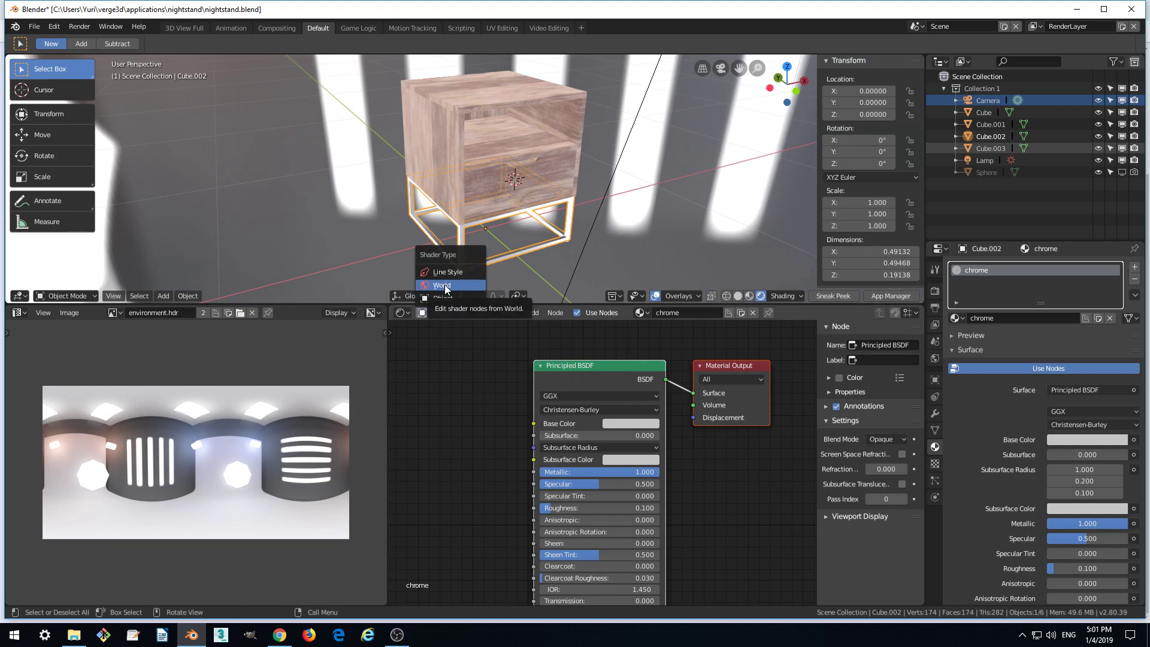
{"action": "left_click", "coordinate": [444, 285]}
{"action": "middle_click_drag", "start_coordinate": [589, 444], "coordinate": [628, 447]}
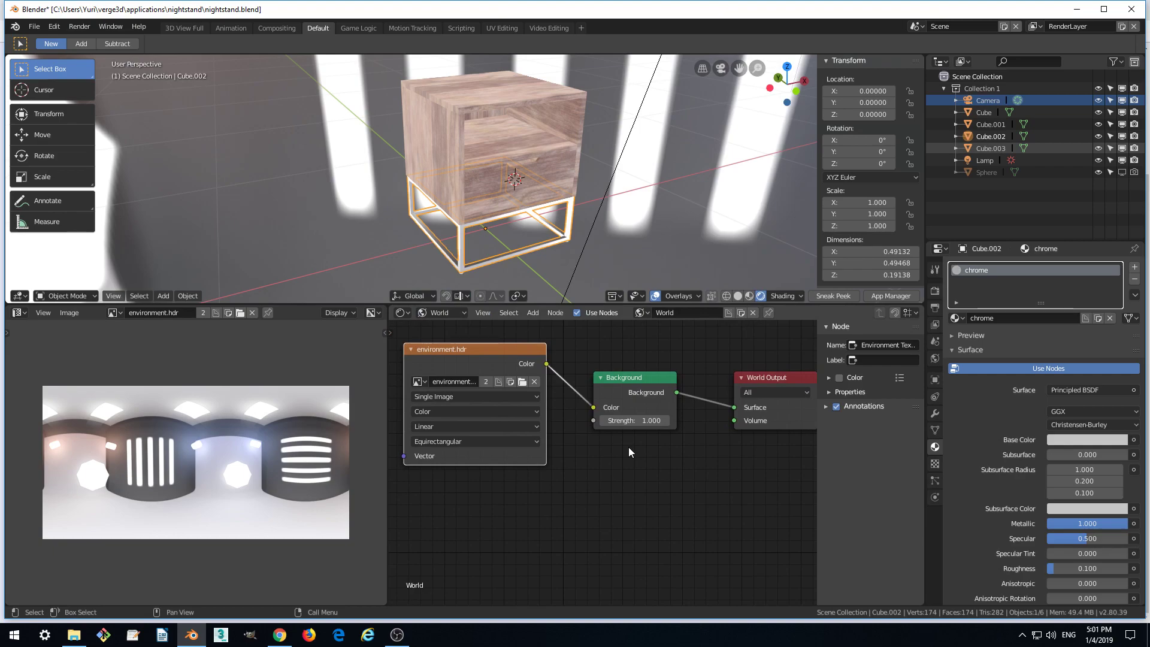
{"action": "left_click_drag", "start_coordinate": [638, 421], "coordinate": [613, 421]}
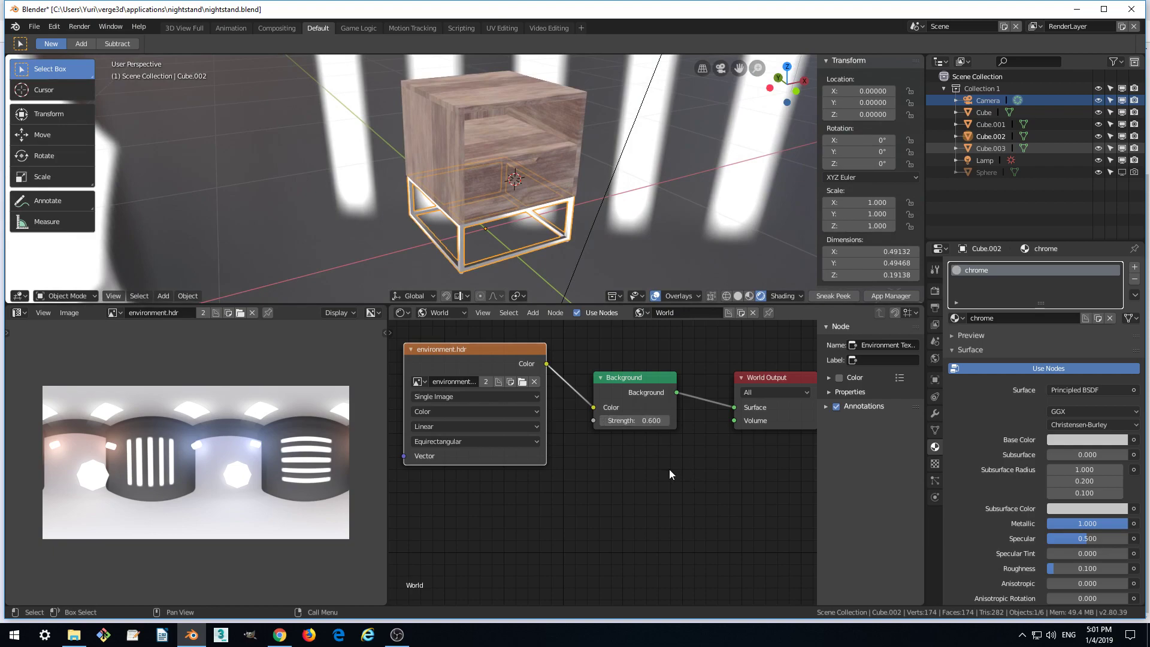
- Preview the scene in the browser with Sneak Peek and rotate the nightstand to check the lighting from other sides
{"action": "scroll", "coordinate": [658, 454], "scroll_direction": "down", "scroll_amount": 1}
{"action": "scroll", "coordinate": [637, 341], "scroll_direction": "down", "scroll_amount": 1}
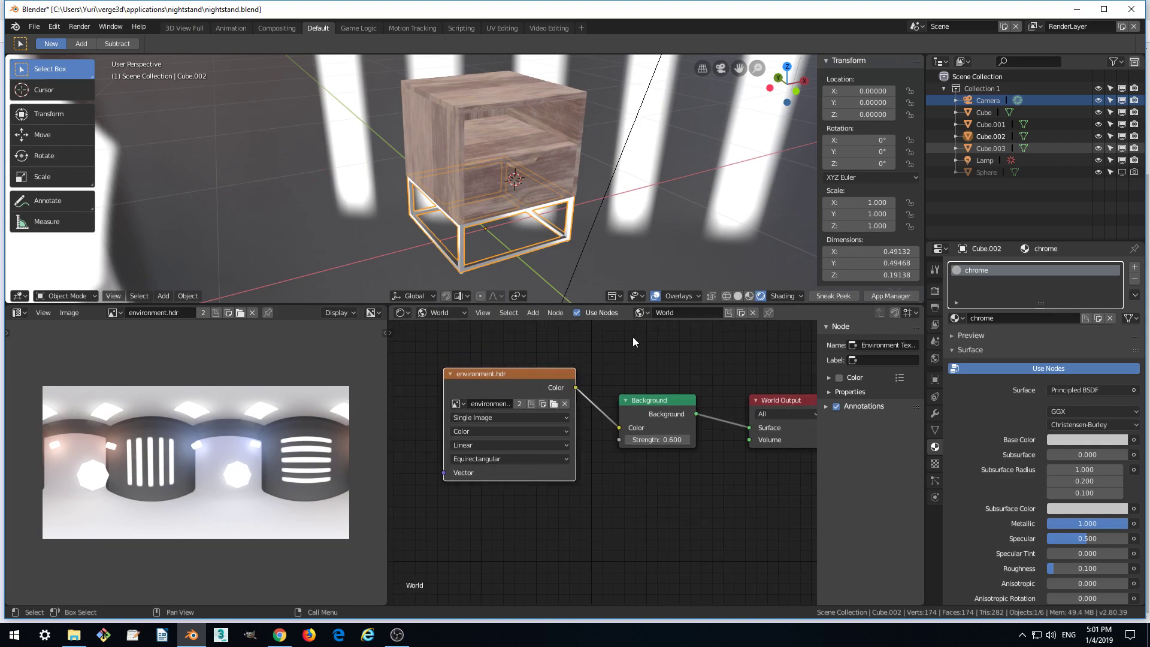
{"action": "scroll", "coordinate": [613, 193], "scroll_direction": "down", "scroll_amount": 2}
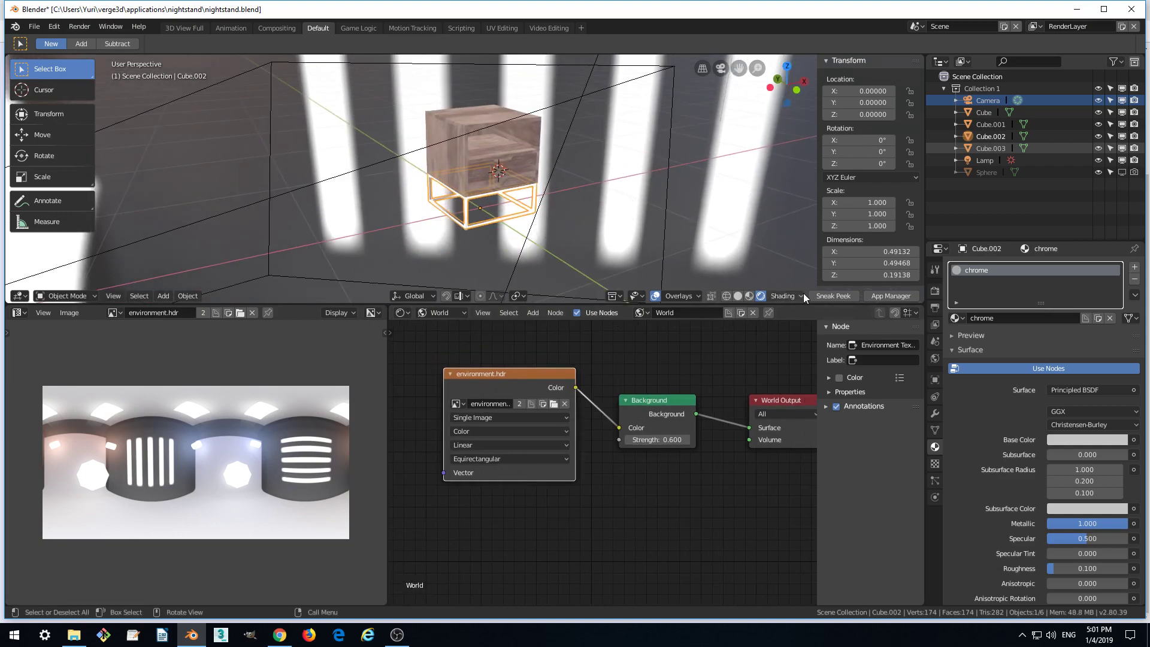
{"action": "left_click", "coordinate": [834, 296]}
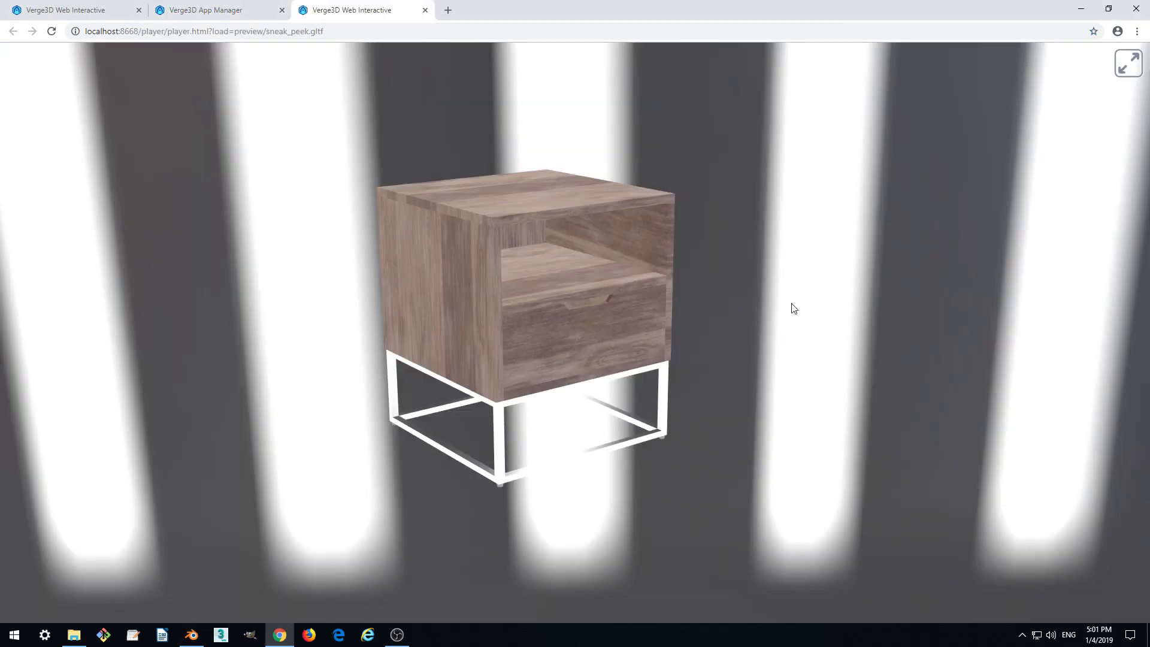
{"action": "left_click_drag", "start_coordinate": [794, 309], "coordinate": [589, 202]}
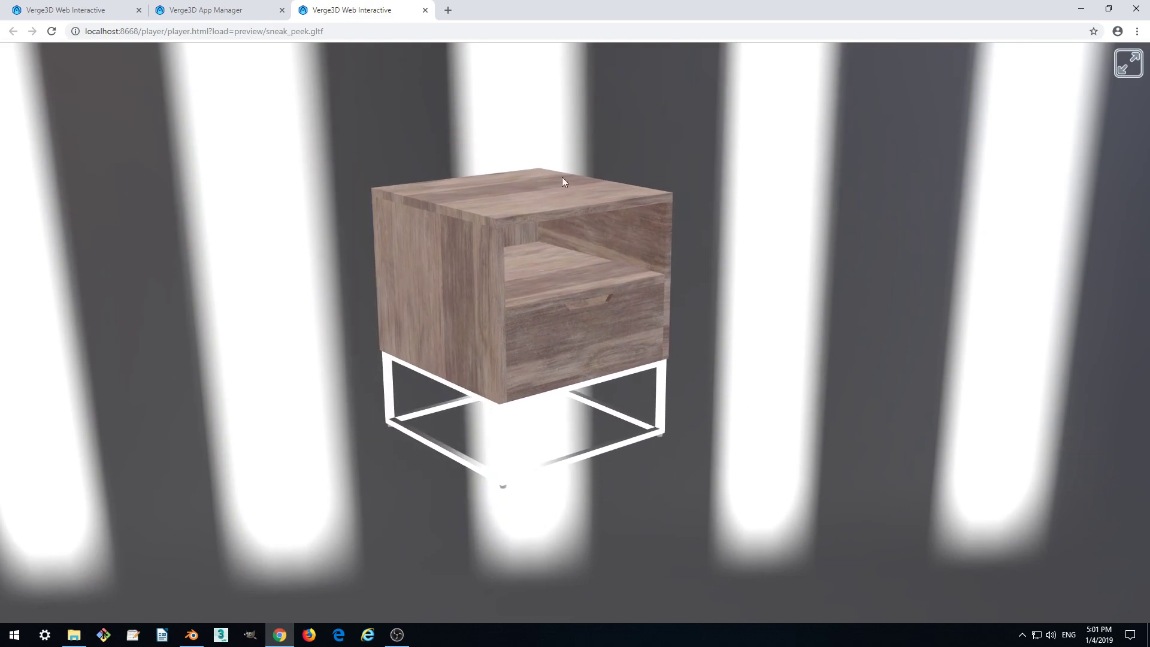
{"action": "left_click_drag", "start_coordinate": [764, 283], "coordinate": [549, 416]}
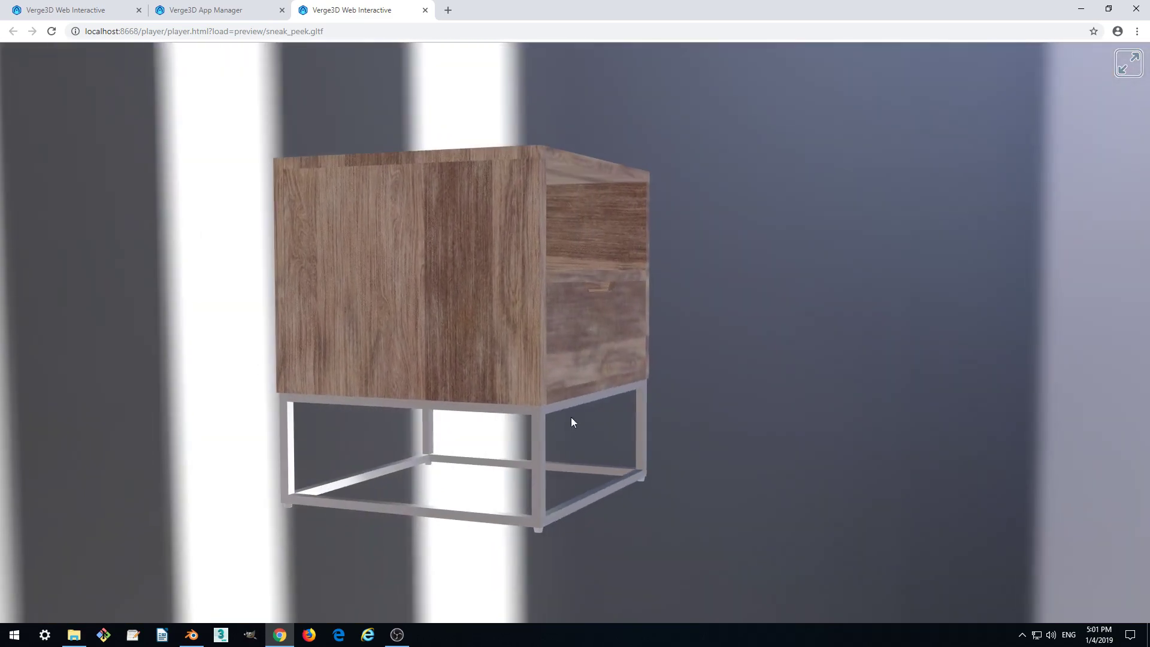
- Rotate the nightstand preview to view its front, close the preview tab and return to Blender
{"action": "mouse_move", "coordinate": [674, 422]}
{"action": "left_mouse_down"}
{"action": "mouse_move", "coordinate": [503, 451]}
{"action": "mouse_move", "coordinate": [665, 405]}
{"action": "left_mouse_up"}
{"action": "scroll", "coordinate": [563, 398], "scroll_direction": "up", "scroll_amount": 3}
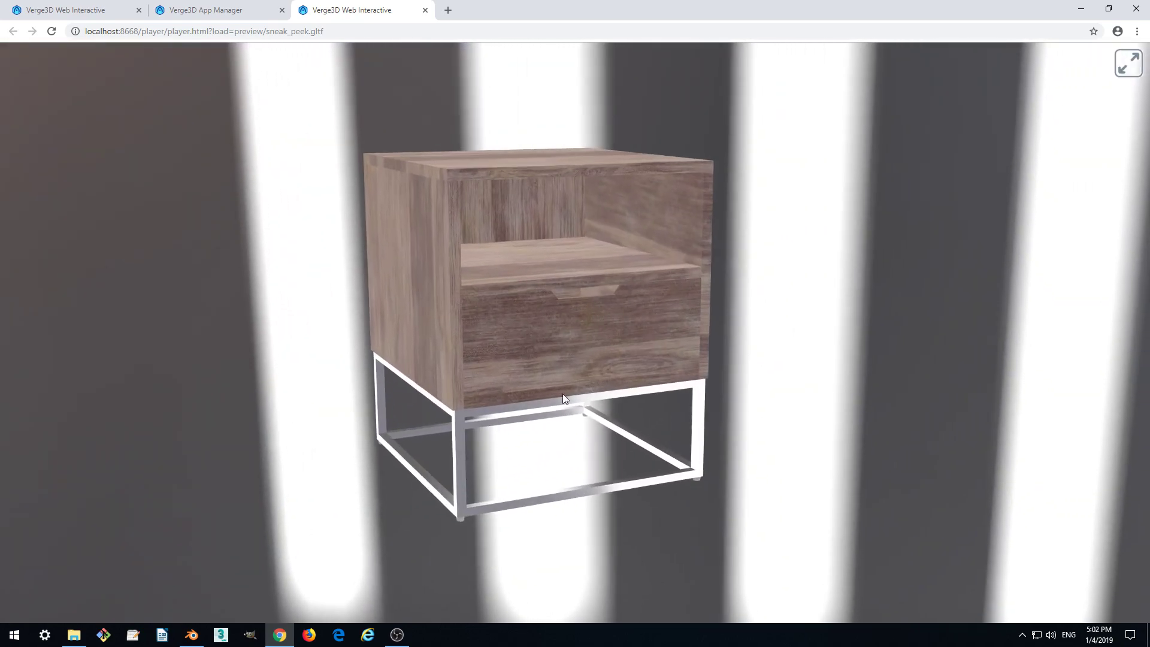
{"action": "left_click", "coordinate": [425, 10]}
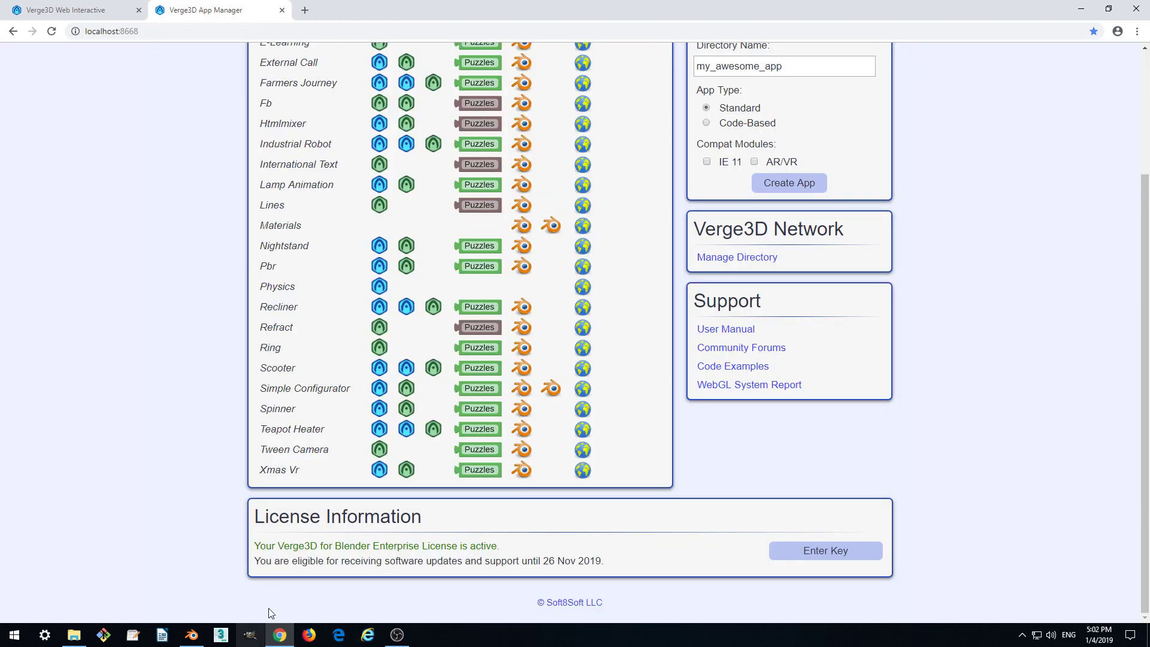
{"action": "left_click", "coordinate": [191, 635]}
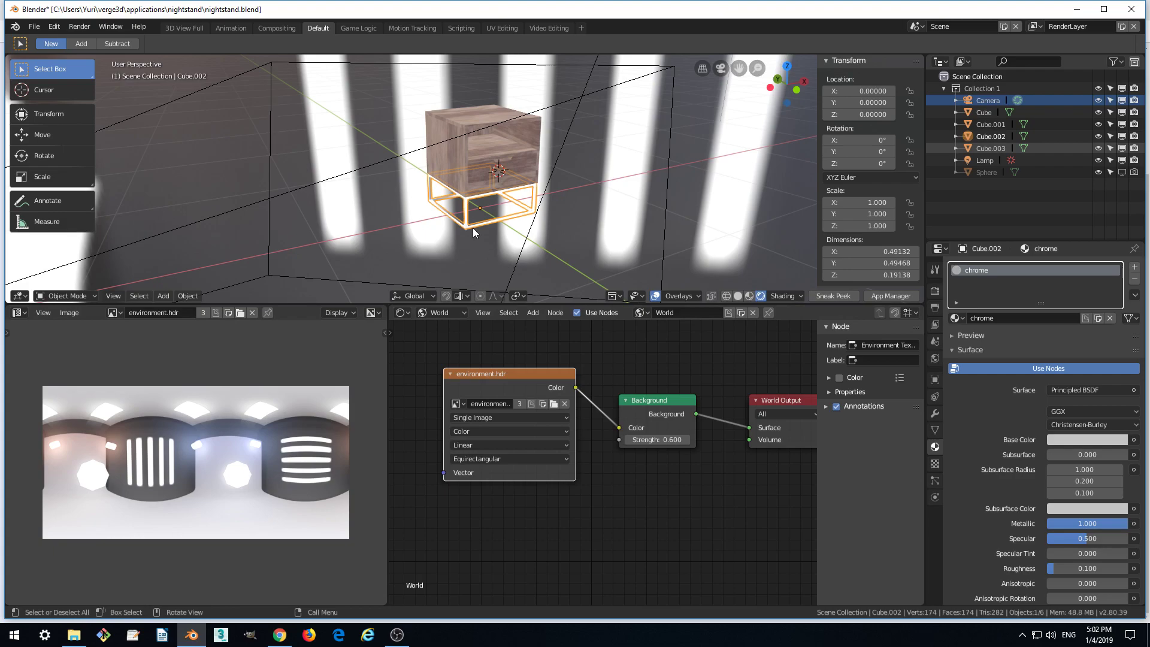
- Assign the existing chrome material to the small feet (Cube.001) under the nightstand's leg frame
{"action": "scroll", "coordinate": [473, 227], "scroll_direction": "up", "scroll_amount": 2}
{"action": "mouse_move", "coordinate": [485, 221]}
{"action": "middle_mouse_down"}
{"action": "mouse_move", "coordinate": [506, 171]}
{"action": "mouse_move", "coordinate": [501, 235]}
{"action": "middle_mouse_up"}
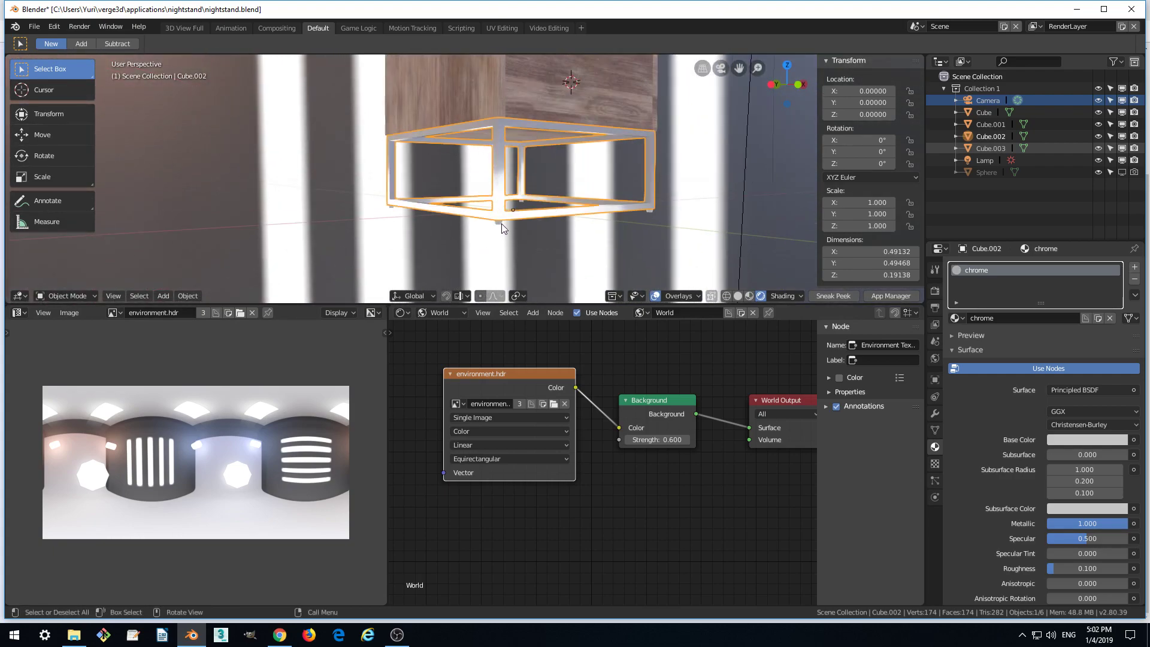
{"action": "left_click", "coordinate": [499, 222]}
{"action": "scroll", "coordinate": [503, 228], "scroll_direction": "up", "scroll_amount": 2}
{"action": "middle_click_drag", "start_coordinate": [512, 229], "coordinate": [568, 218]}
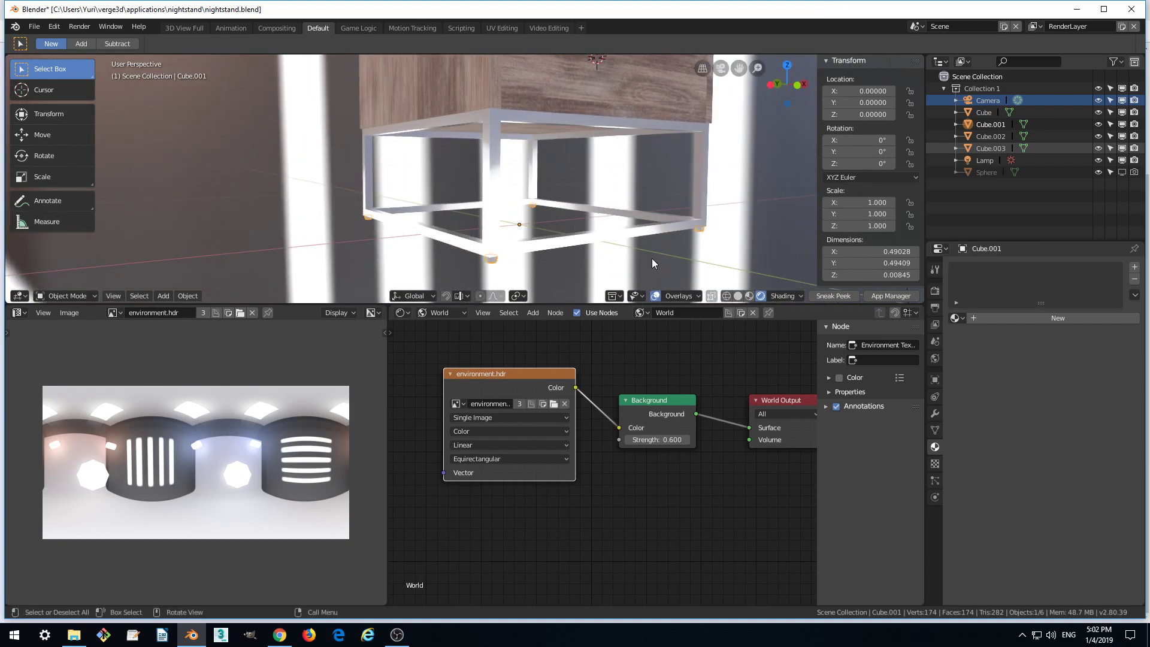
{"action": "left_click", "coordinate": [954, 318]}
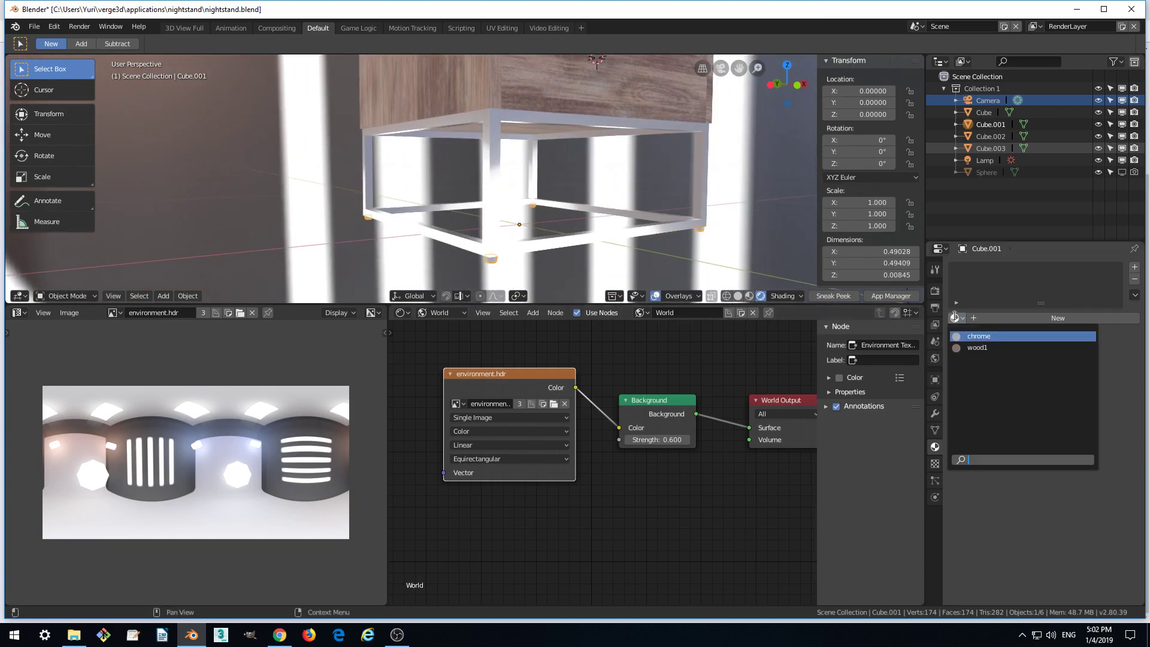
{"action": "left_click", "coordinate": [980, 336]}
{"action": "middle_click_drag", "start_coordinate": [645, 210], "coordinate": [523, 170]}
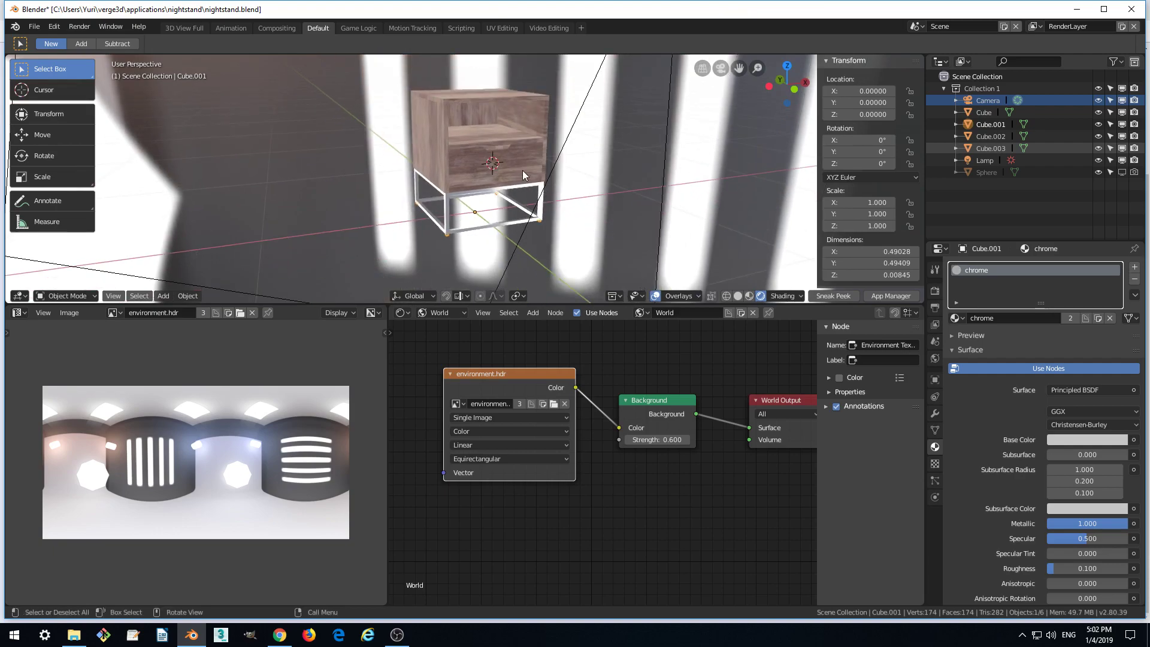